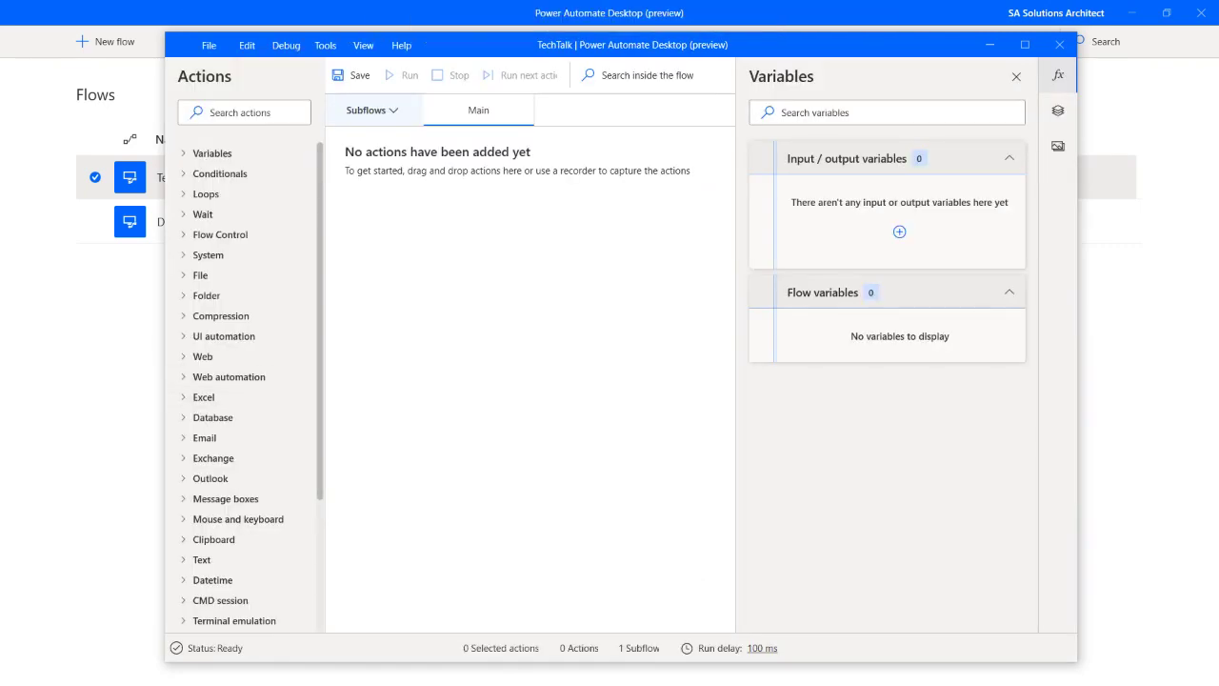
Switch to the Edge browser, reload the Human Resources page and sign in with the already signed-in Solutions Architect account.
{"action": "key", "text": "alt+Tab"}
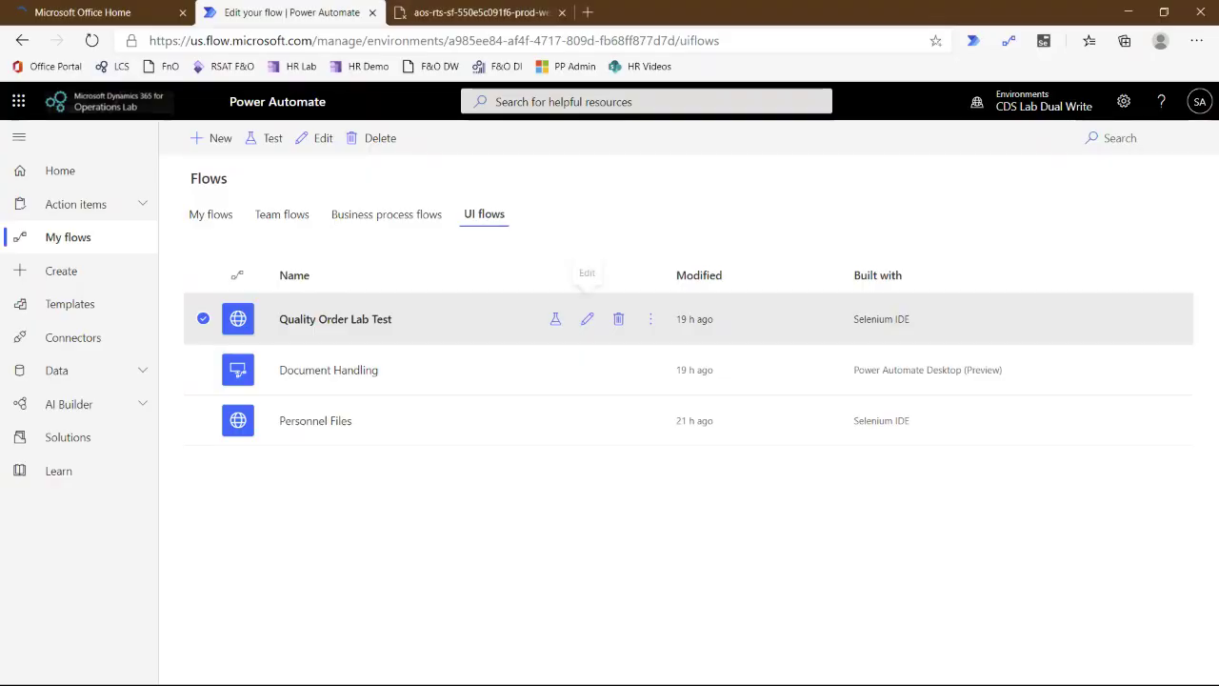
{"action": "left_click", "coordinate": [447, 21]}
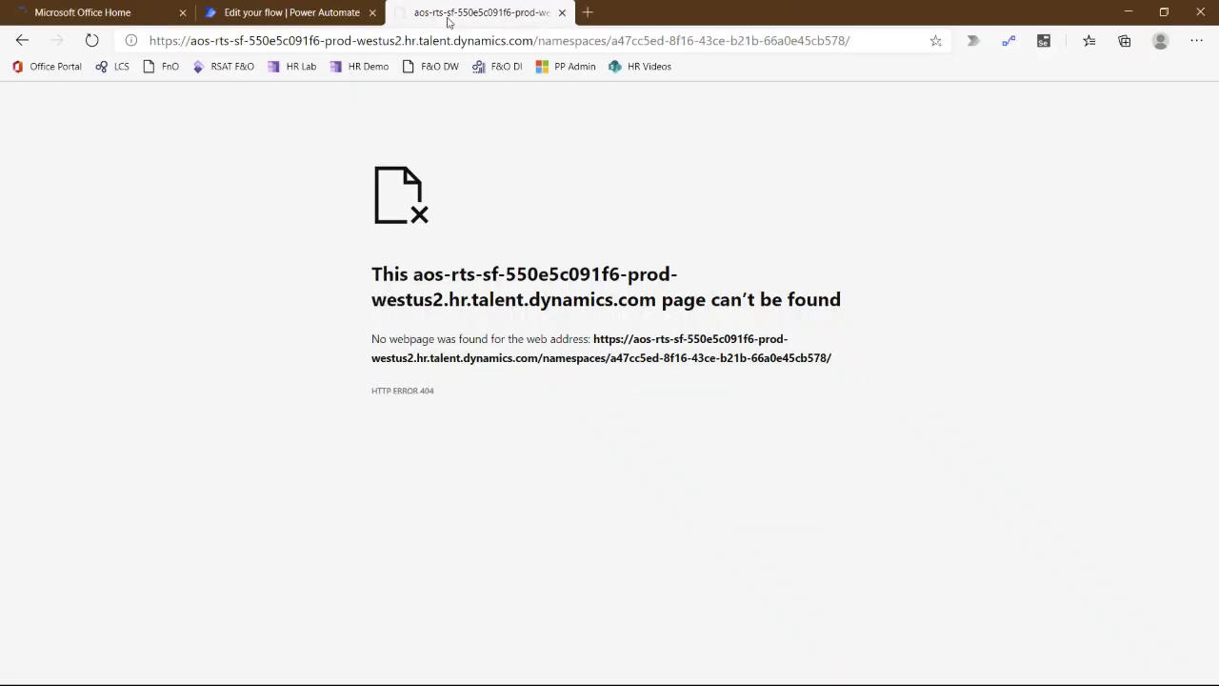
{"action": "left_click", "coordinate": [91, 40]}
{"action": "left_click", "coordinate": [670, 155]}
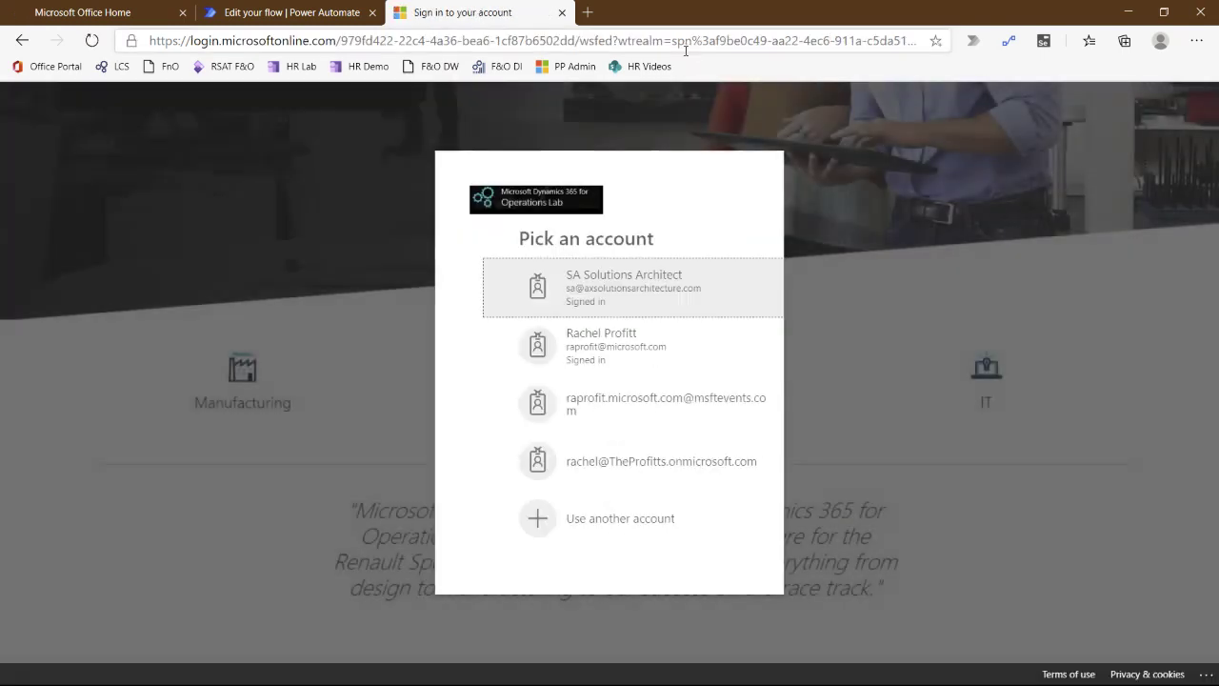
{"action": "left_click", "coordinate": [586, 293]}
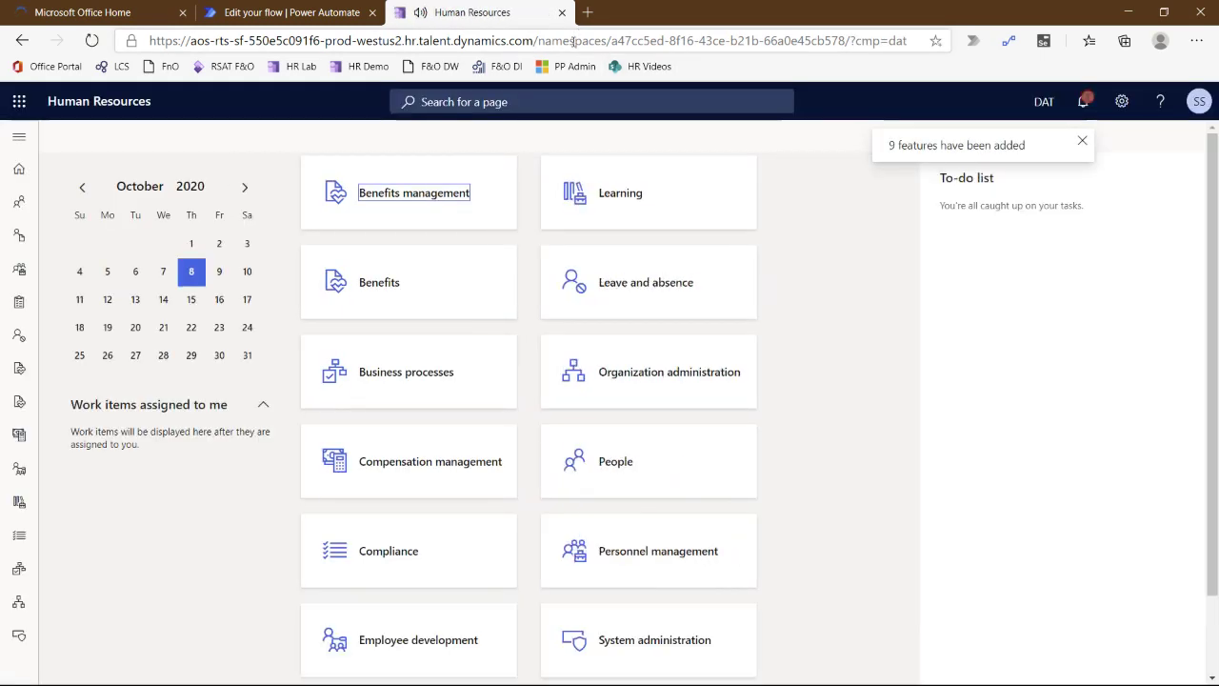
Copy the web address of the Human Resources dashboard and return to the TechTalk flow in Power Automate Desktop.
{"action": "left_click", "coordinate": [575, 42]}
{"action": "key", "text": "ctrl+c"}
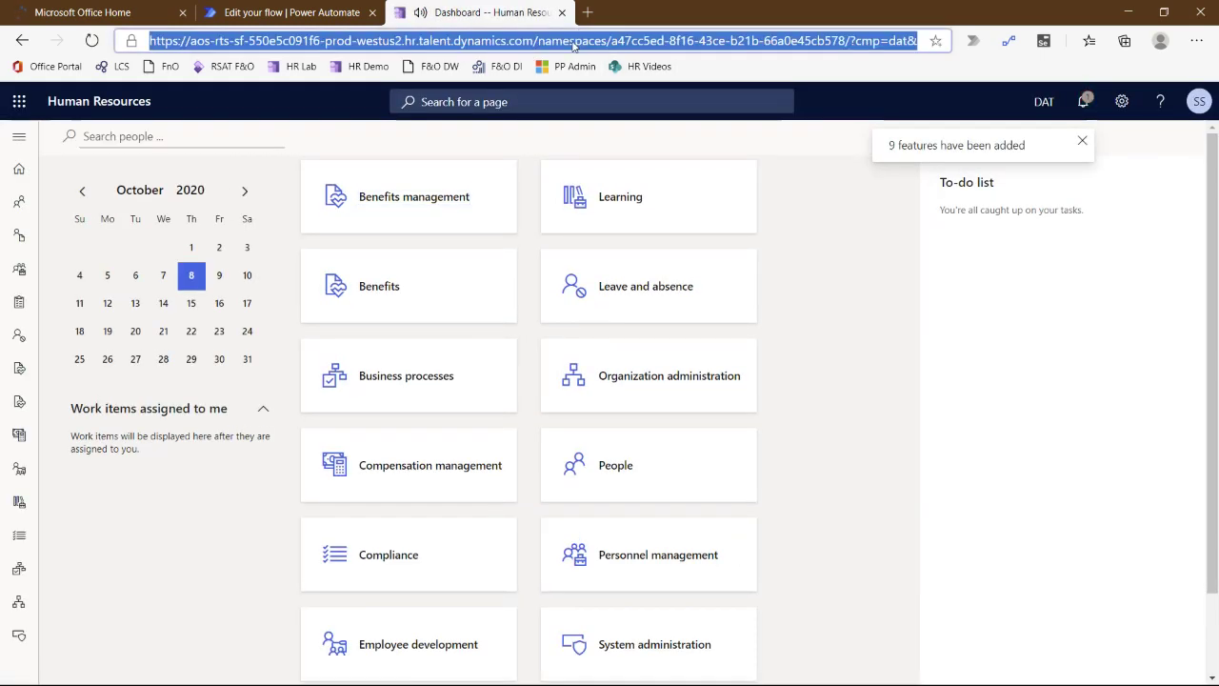
{"action": "left_click", "coordinate": [1130, 14]}
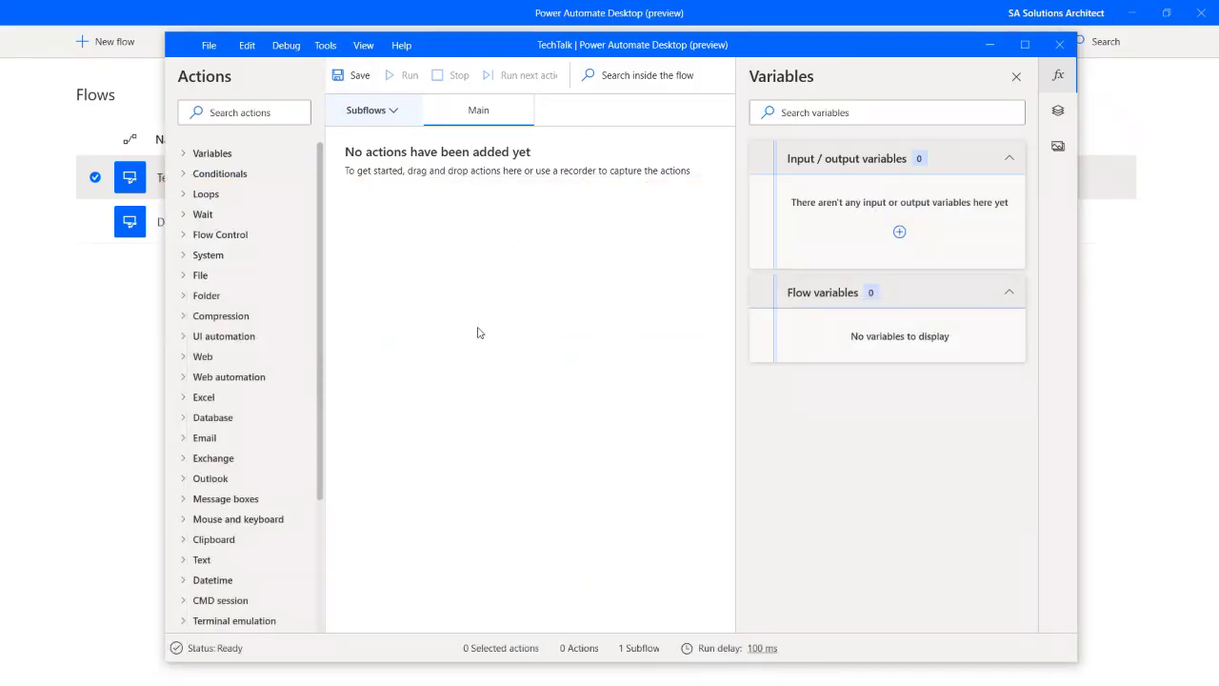
Open a web recorder session for the flow using Microsoft Edge, and move the recorder window clear of the page.
{"action": "left_click", "coordinate": [329, 52]}
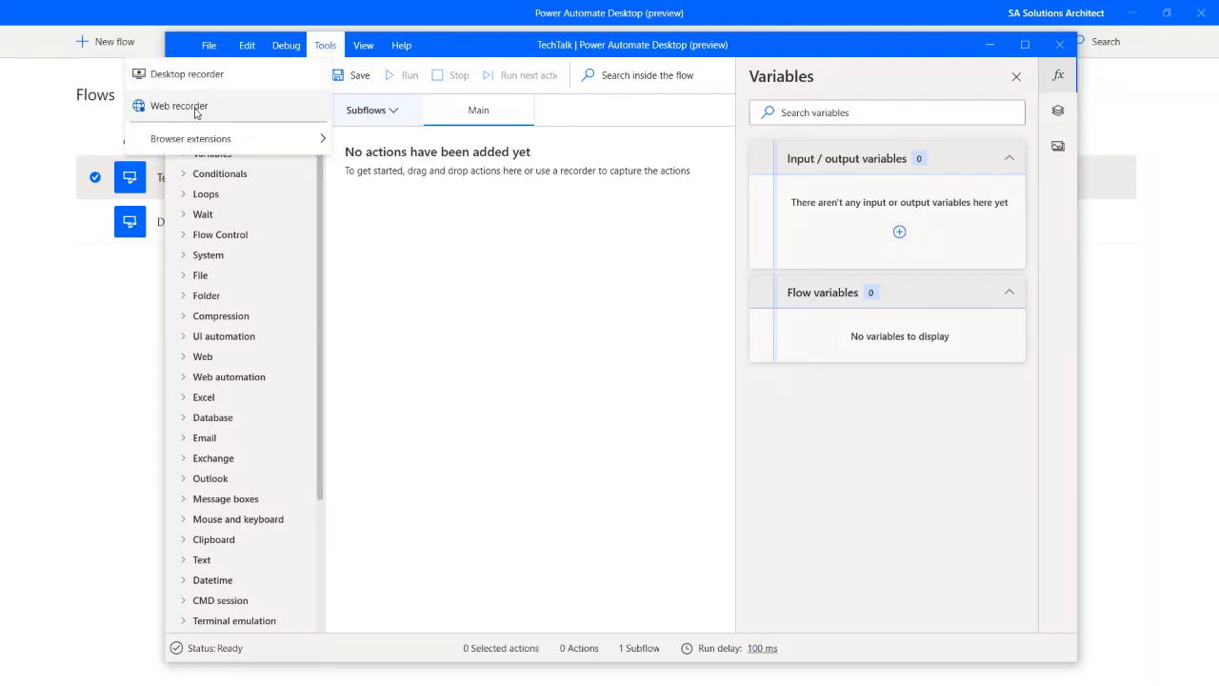
{"action": "key", "text": "alt+Tab"}
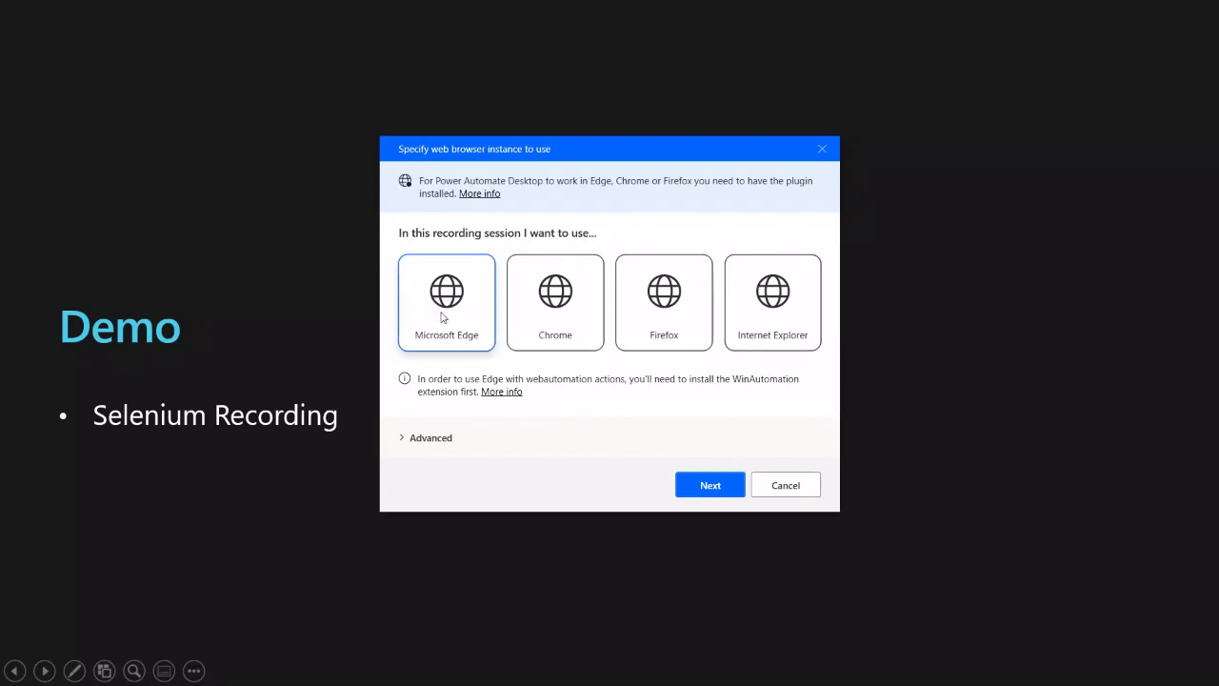
{"action": "left_click", "coordinate": [425, 440]}
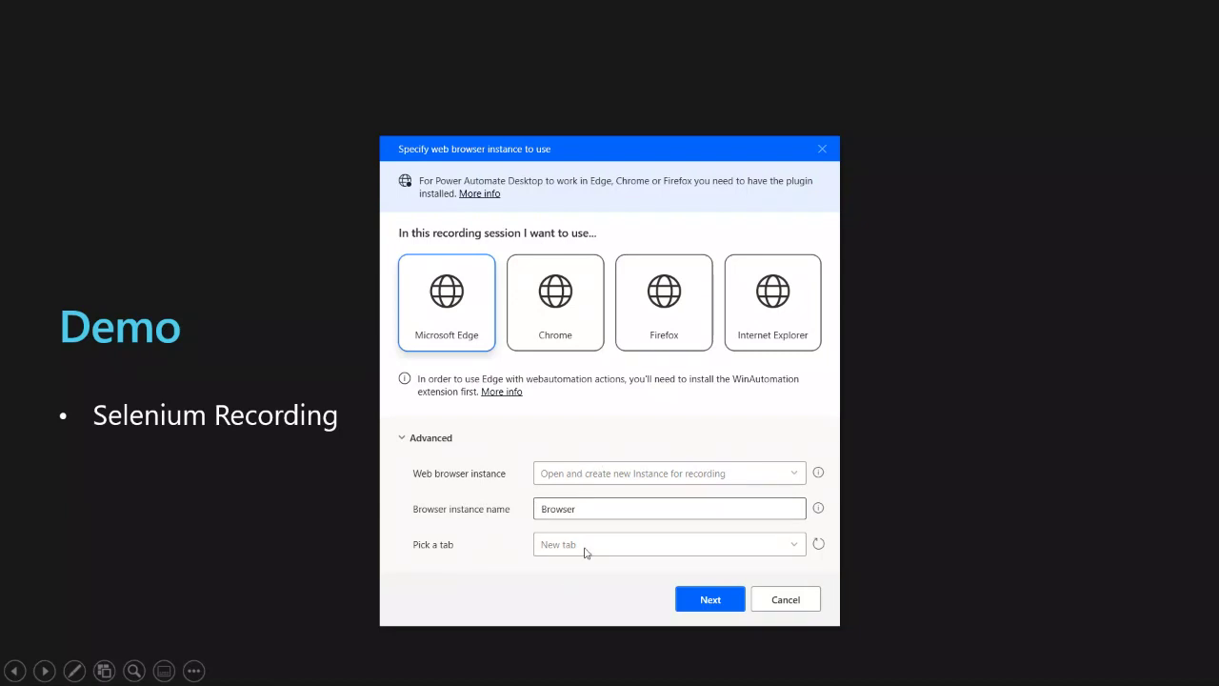
{"action": "left_click", "coordinate": [421, 439]}
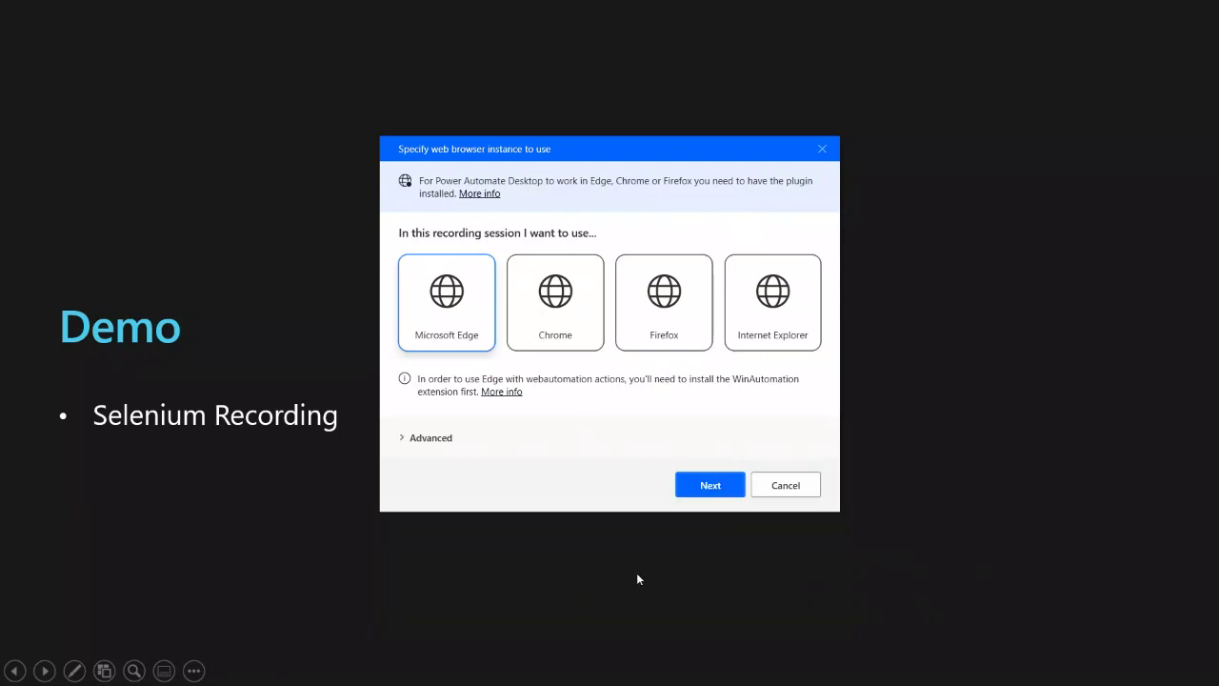
{"action": "left_click", "coordinate": [704, 487]}
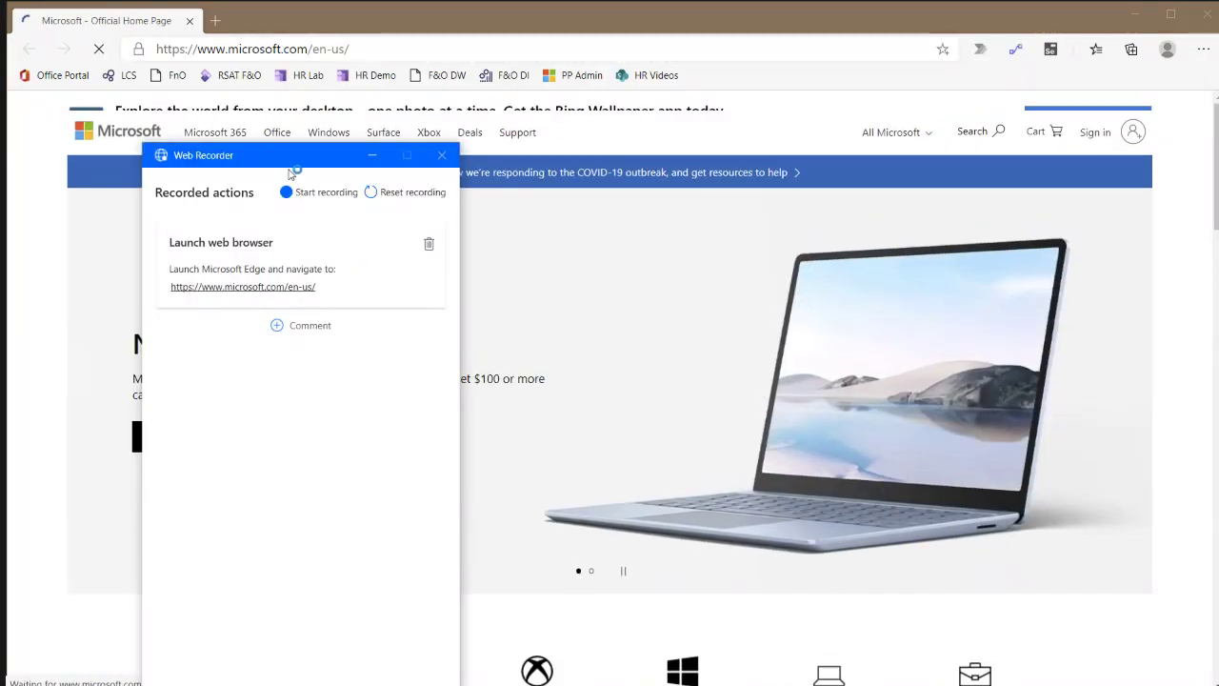
{"action": "left_click_drag", "start_coordinate": [291, 169], "coordinate": [905, 107]}
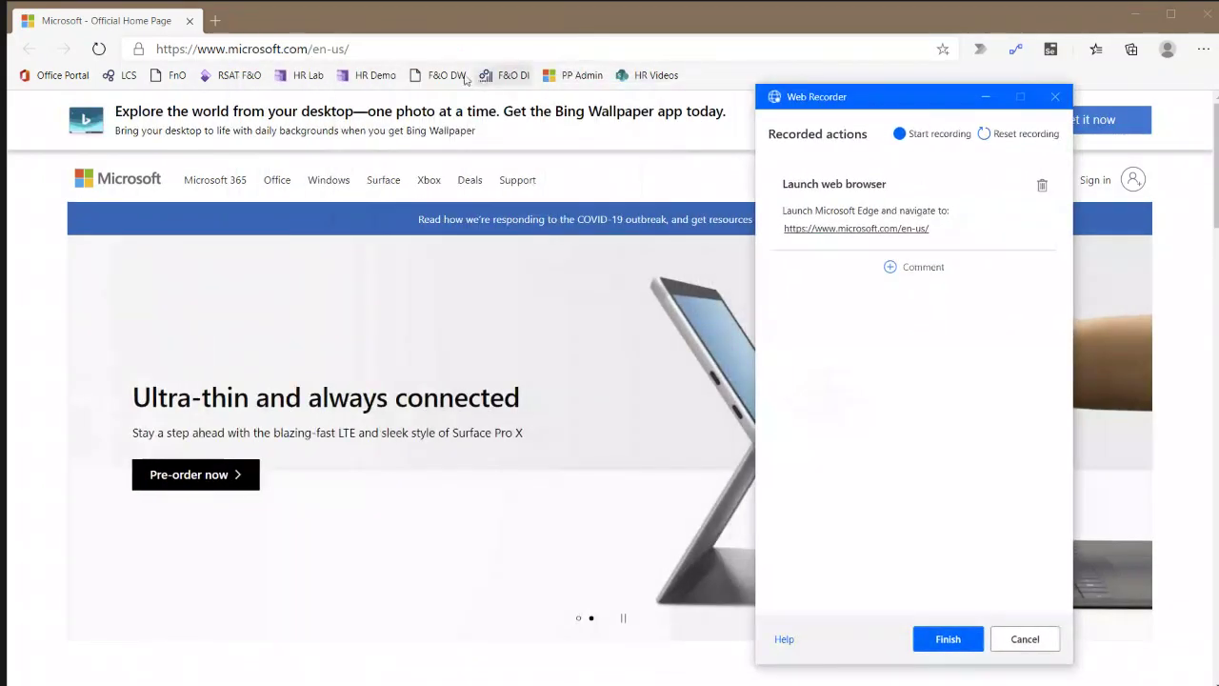
{"action": "left_click", "coordinate": [422, 55]}
{"action": "type", "text": "https://aos-rts-sf-550e5c091f6-prod-westus2.hr.talent.dynamics.com/namespaces/a47cc5ed-8f16-43ce-b21b-66a0e45cb578/?cmp=dat&mi=DefaultDashboard"}
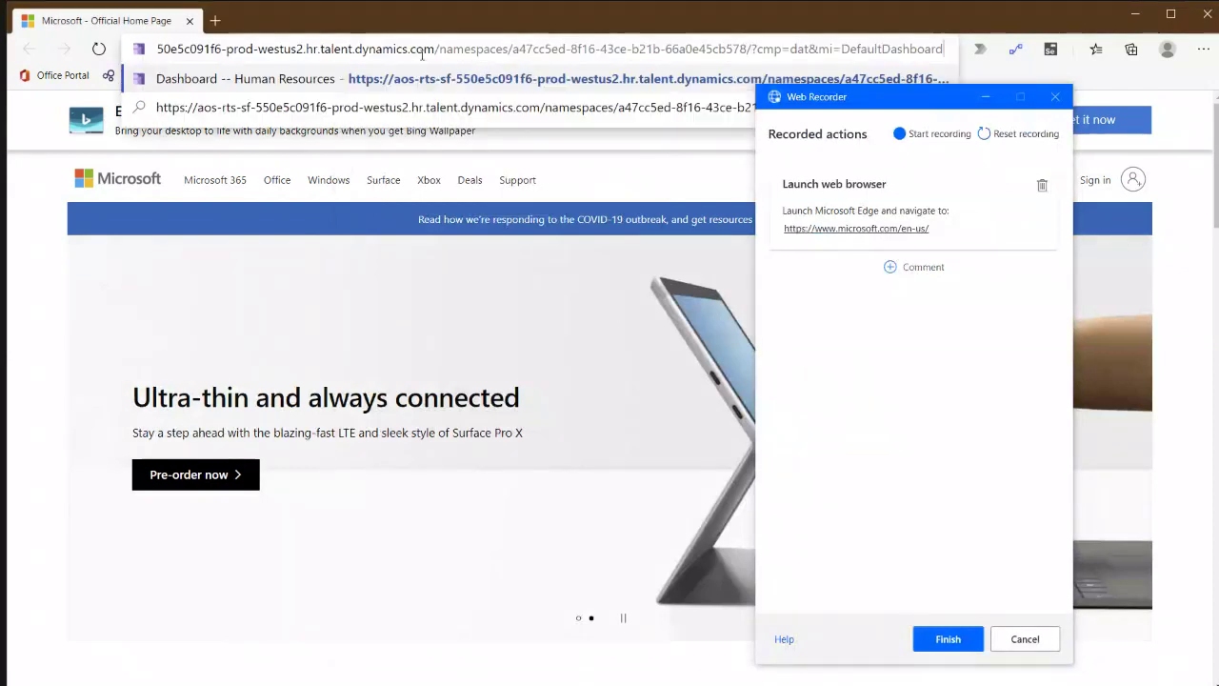
{"action": "key", "text": "Return"}
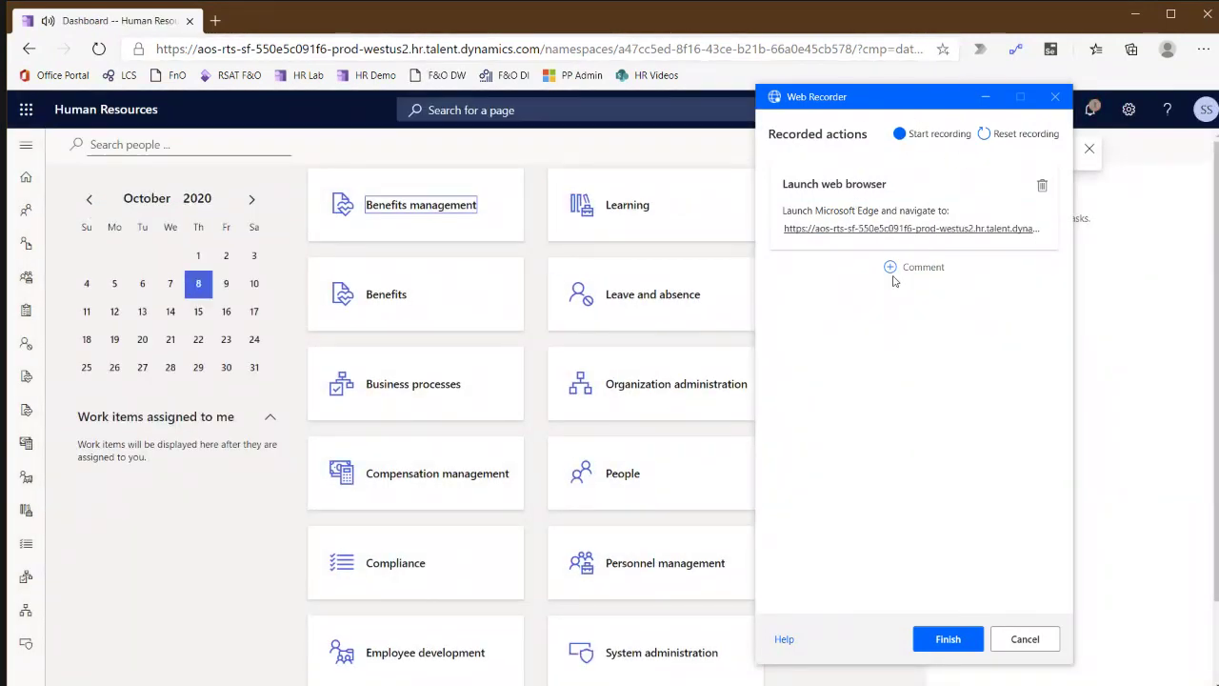
{"action": "left_click", "coordinate": [29, 48]}
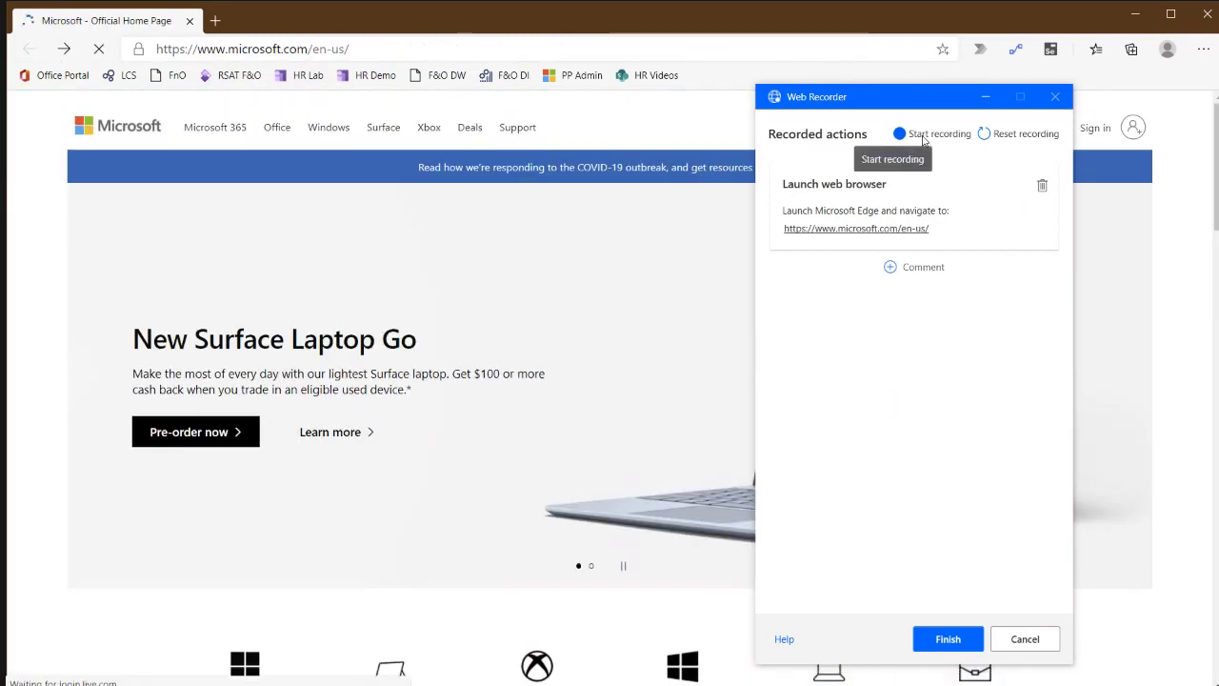
Start recording and open the copied Human Resources dashboard address in the recorded browser.
{"action": "left_click", "coordinate": [922, 140]}
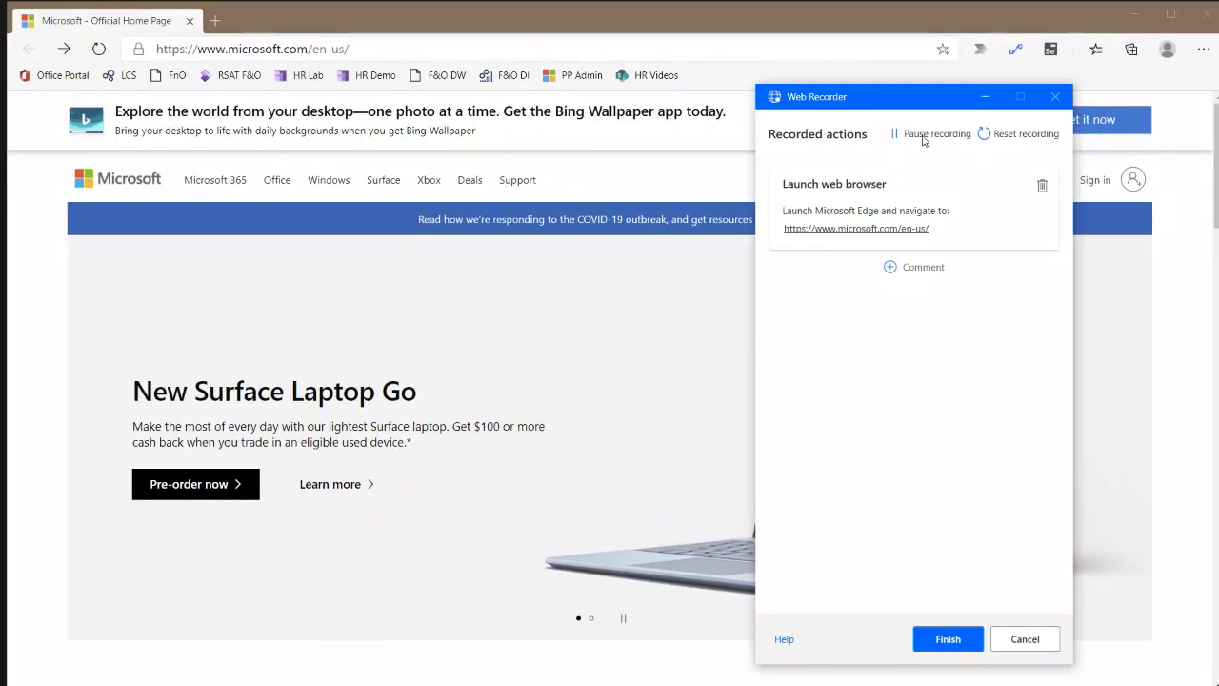
{"action": "left_click", "coordinate": [412, 48]}
{"action": "key", "text": "ctrl+v"}
{"action": "key", "text": "Return"}
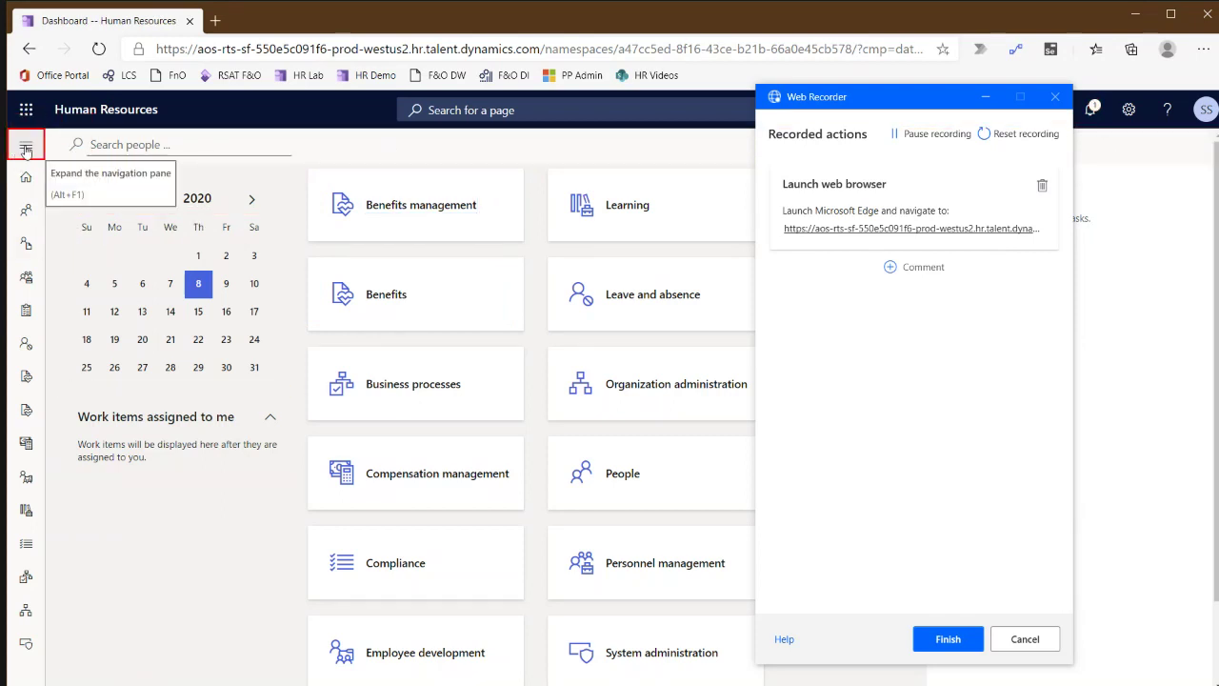
Record the navigation from the dashboard through the Personnel management links to the Workers list.
{"action": "left_click", "coordinate": [26, 148]}
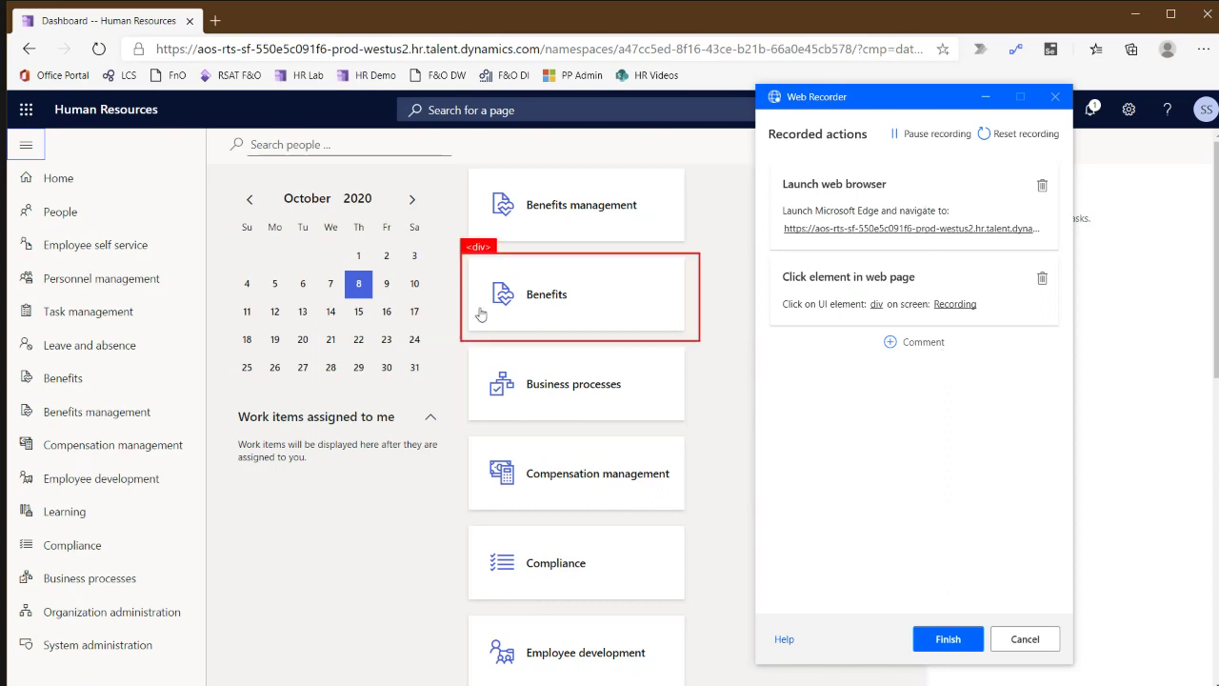
{"action": "left_click", "coordinate": [65, 286]}
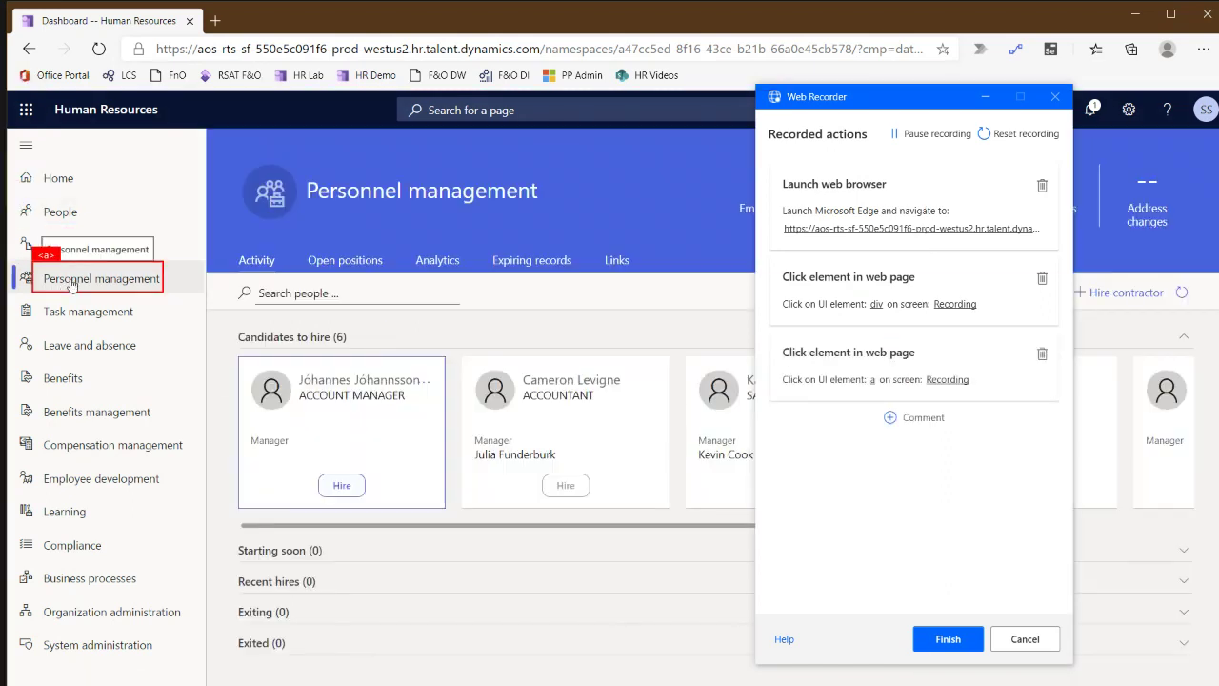
{"action": "left_click", "coordinate": [620, 272]}
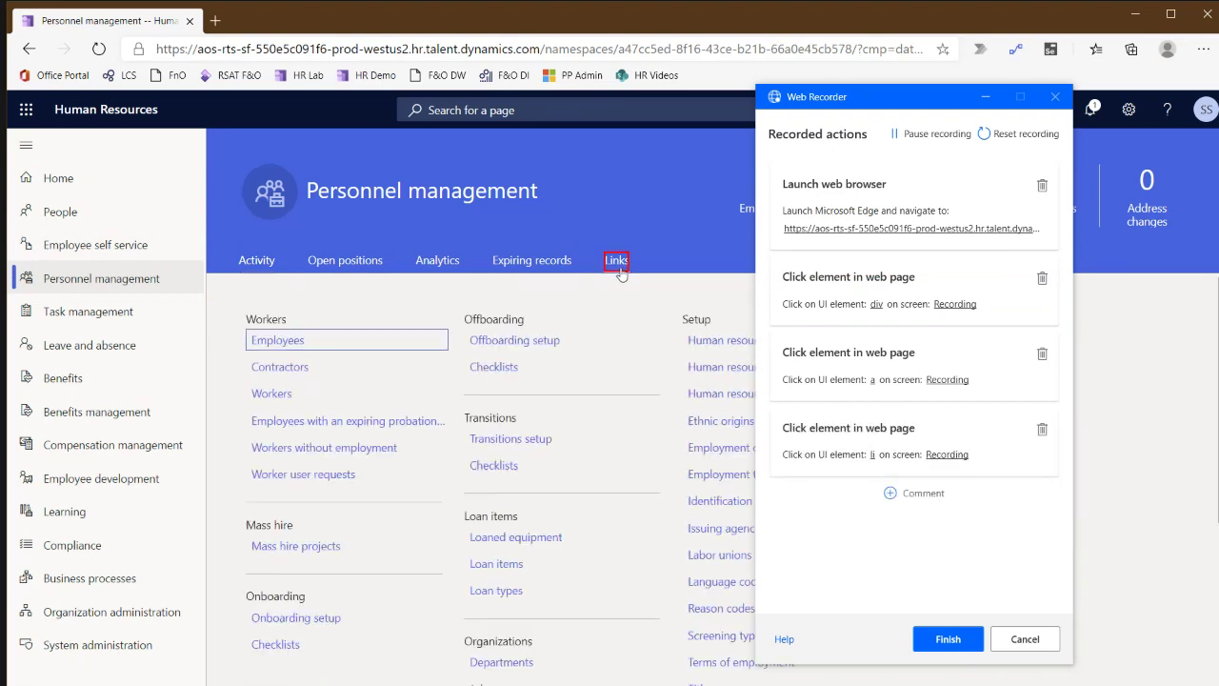
{"action": "left_click", "coordinate": [281, 397]}
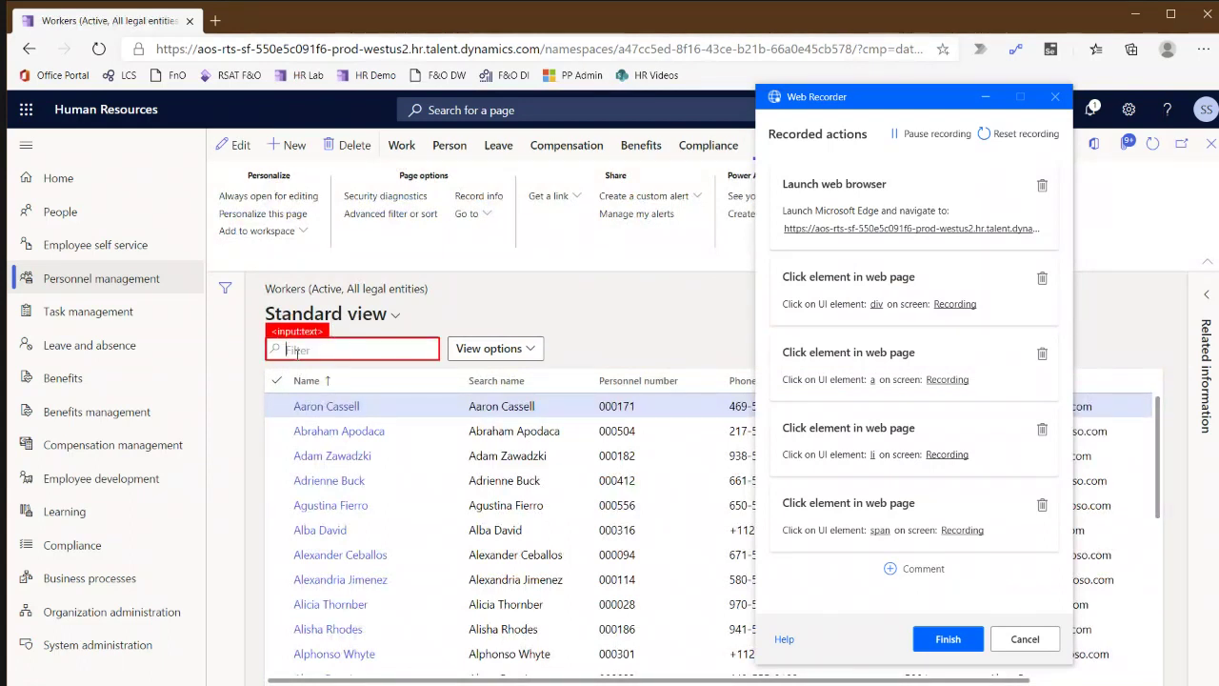
Filter the Workers list by the employee's personnel number, then select that worker and open the attachments.
{"action": "type", "text": "000171"}
{"action": "key", "text": "Return"}
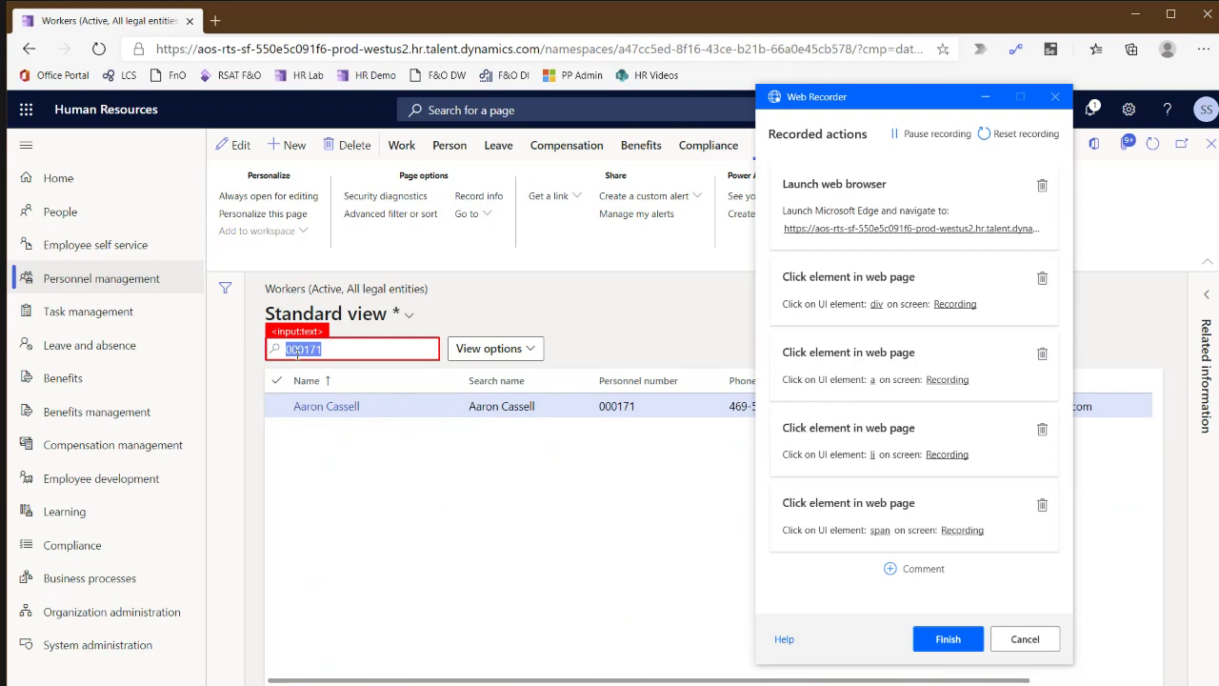
{"action": "left_click", "coordinate": [276, 406]}
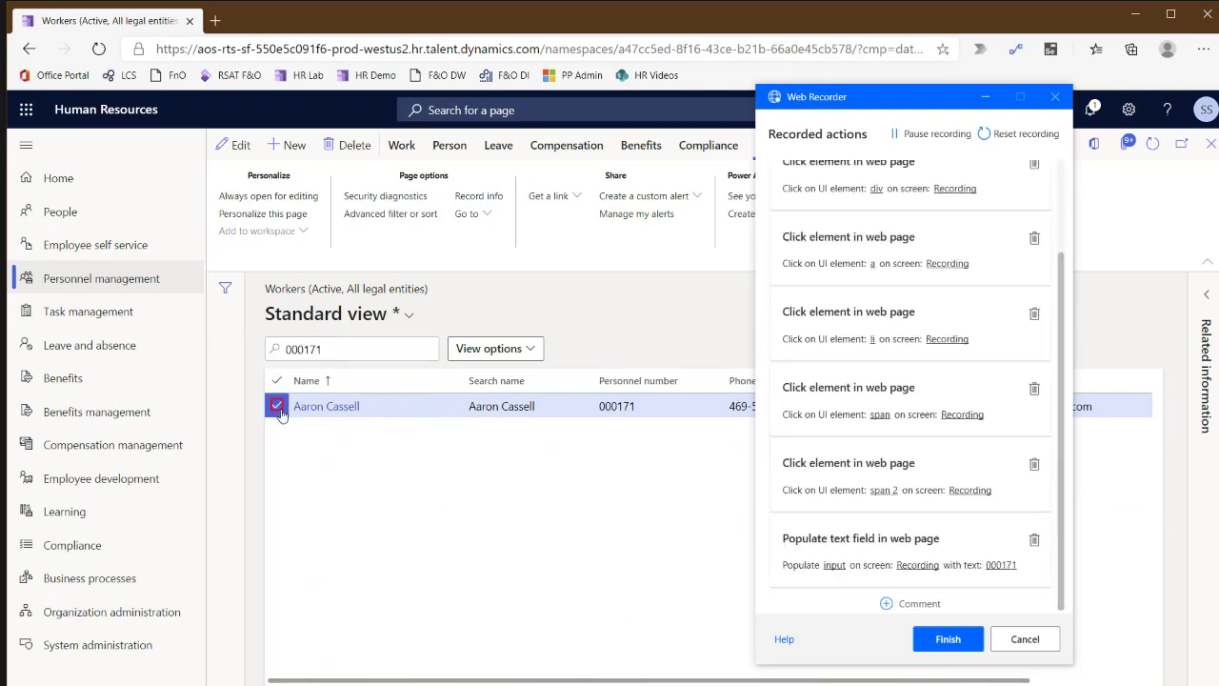
{"action": "left_click", "coordinate": [1127, 148]}
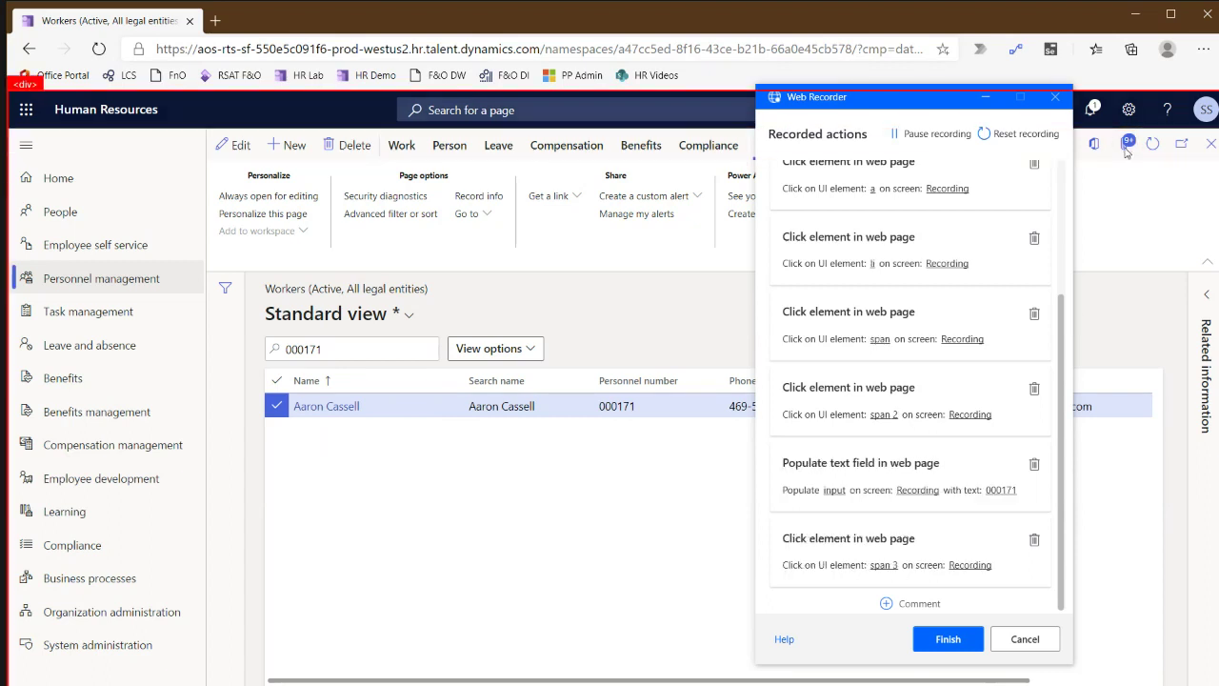
{"action": "left_click", "coordinate": [286, 151]}
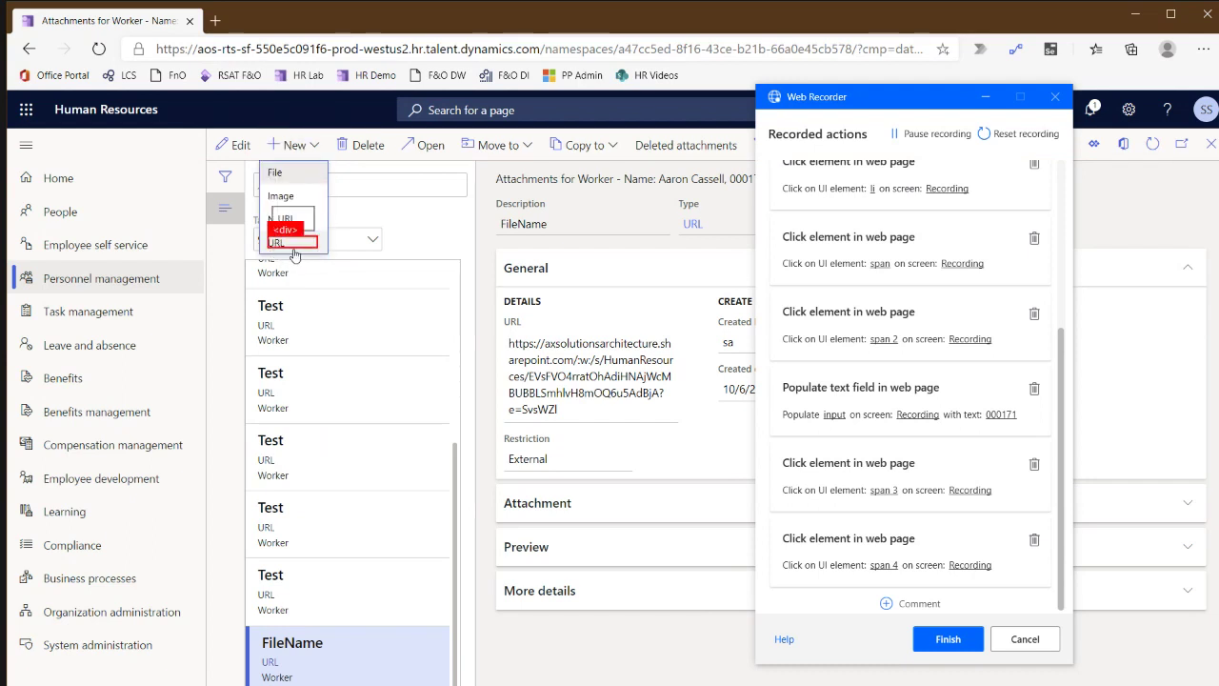
{"action": "left_click", "coordinate": [933, 135]}
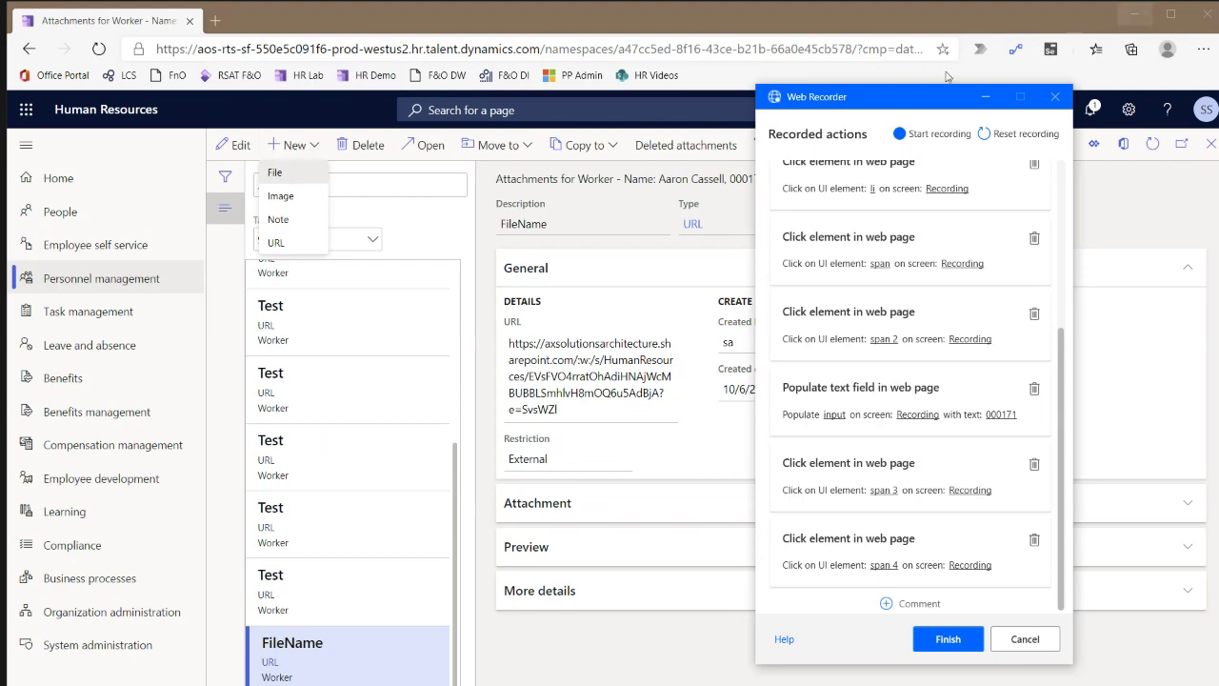
{"action": "left_click_drag", "start_coordinate": [857, 96], "coordinate": [0, 96]}
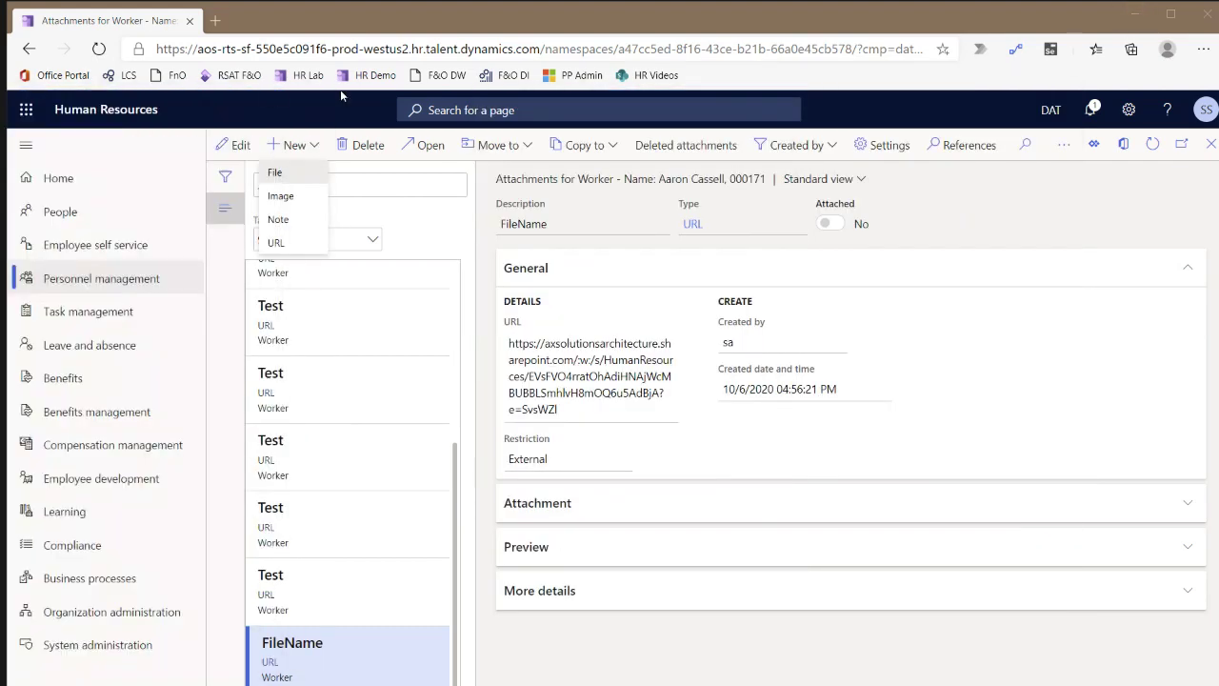
{"action": "left_click", "coordinate": [281, 181]}
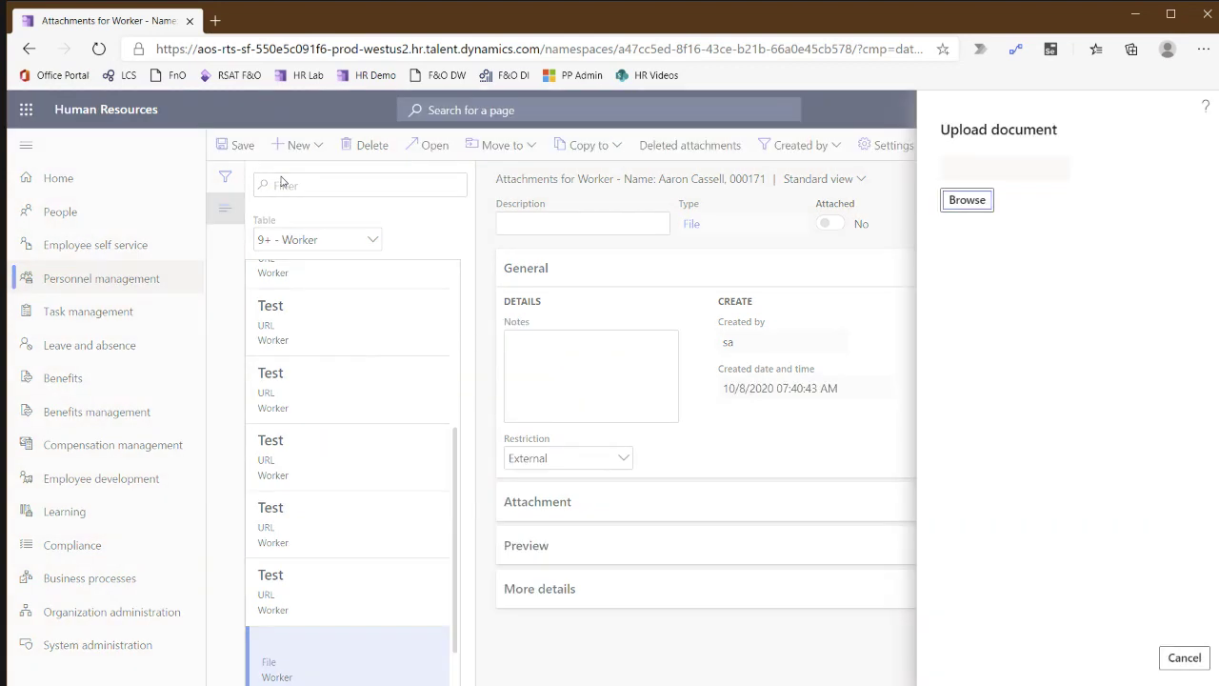
{"action": "left_click", "coordinate": [953, 201]}
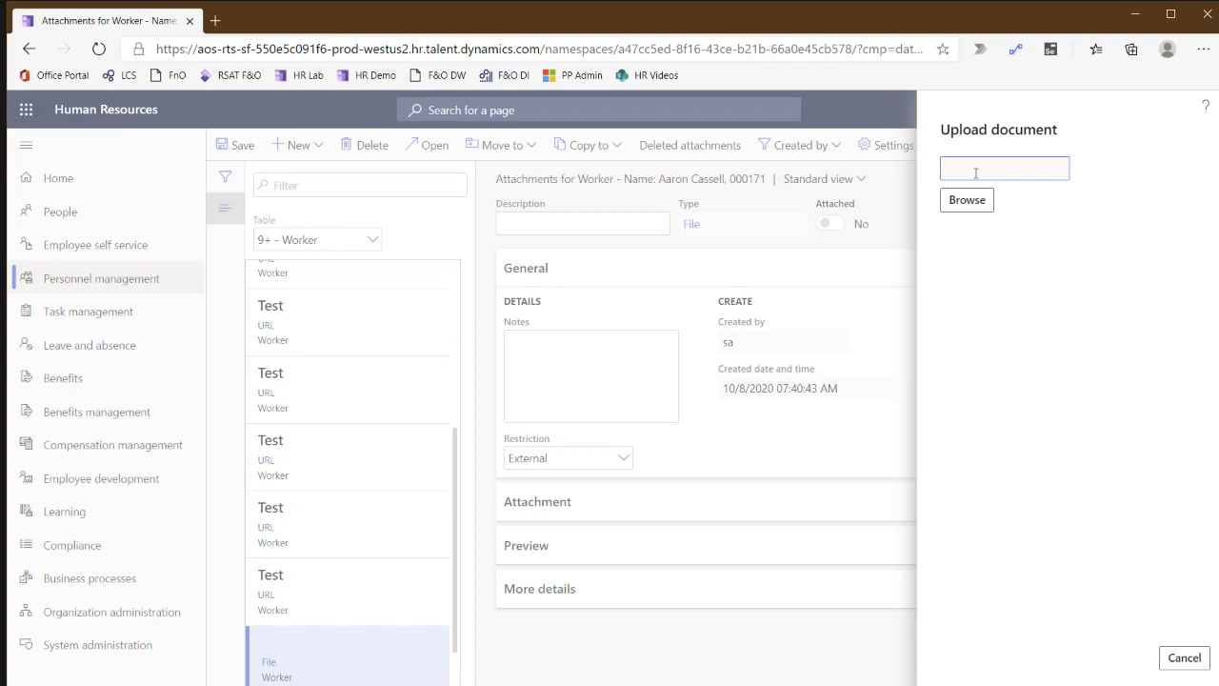
{"action": "left_click", "coordinate": [1180, 661]}
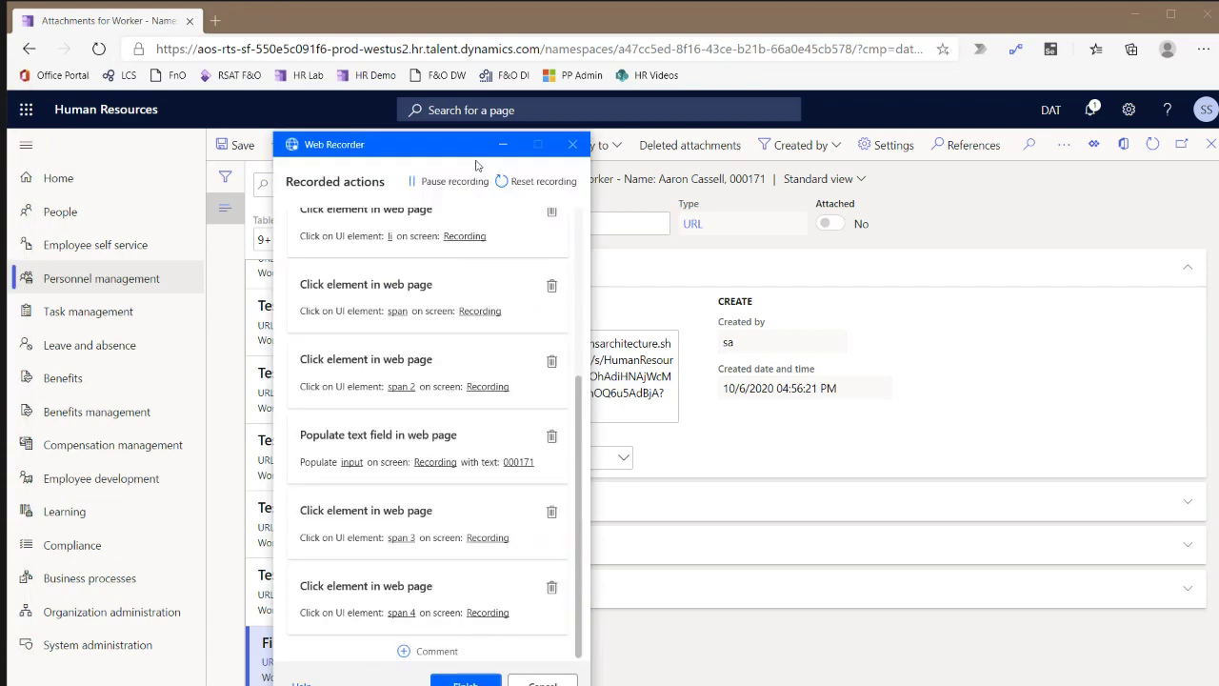
Record a new URL attachment for the worker with the description "Name for the file" and the copied dashboard address as its URL.
{"action": "left_click", "coordinate": [314, 147]}
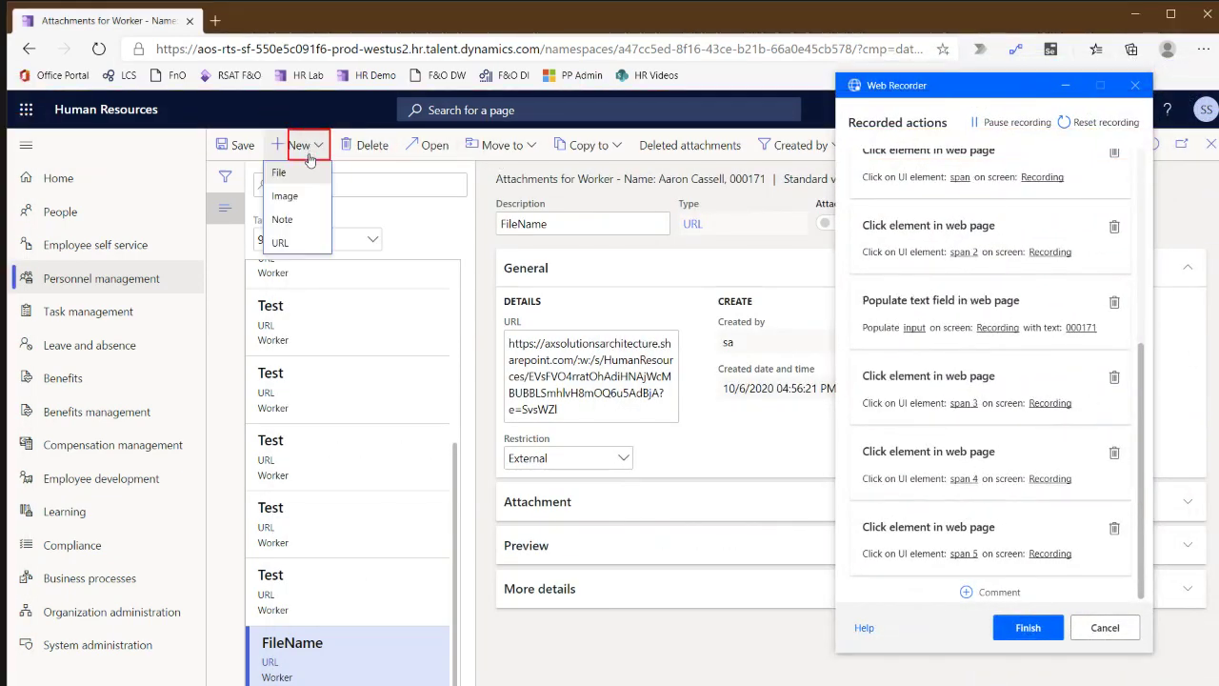
{"action": "left_click", "coordinate": [282, 244]}
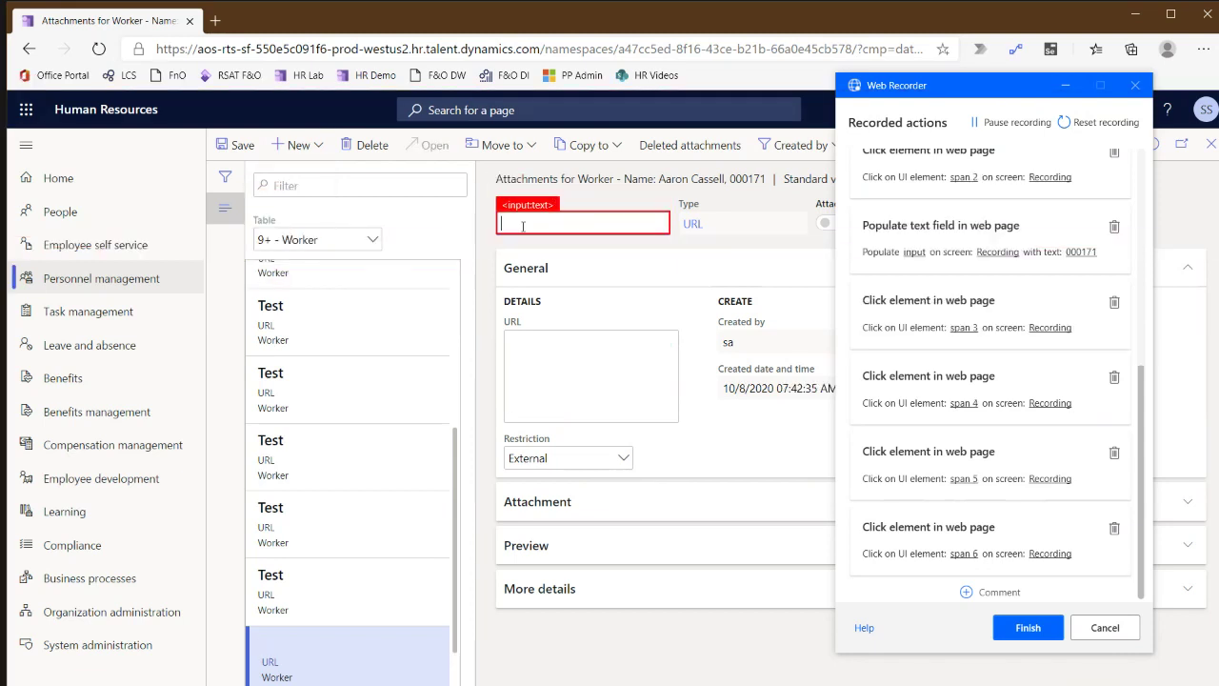
{"action": "type", "text": "Name for the file"}
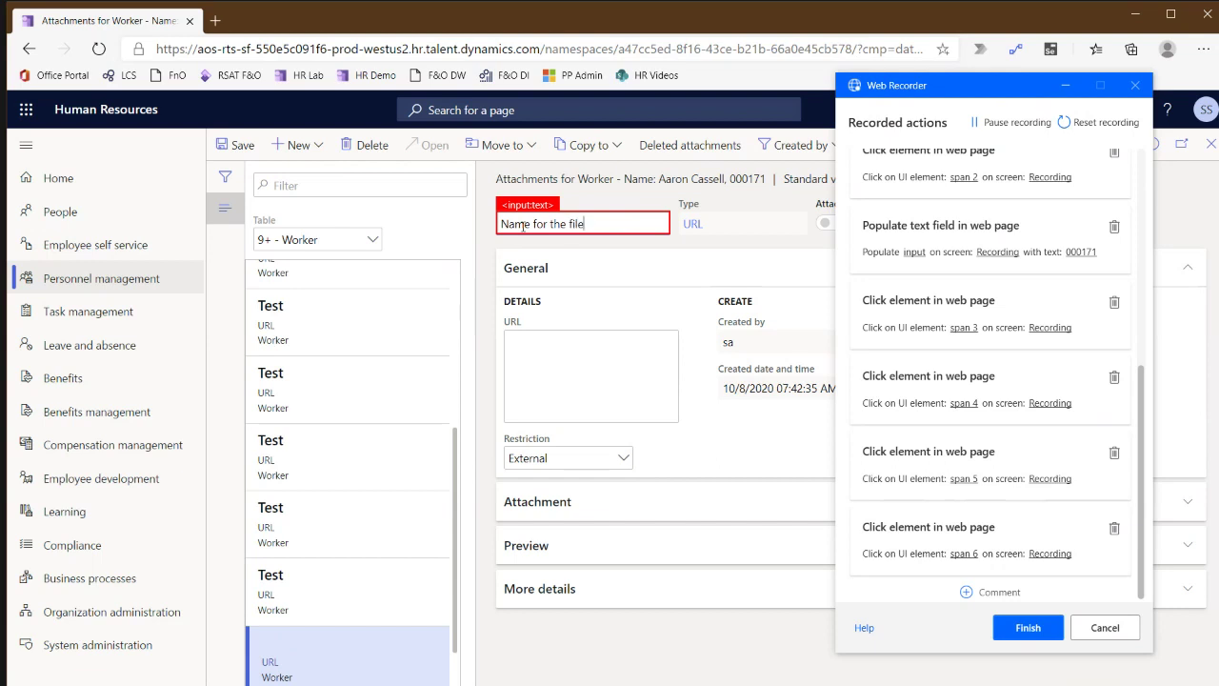
{"action": "left_click", "coordinate": [586, 350]}
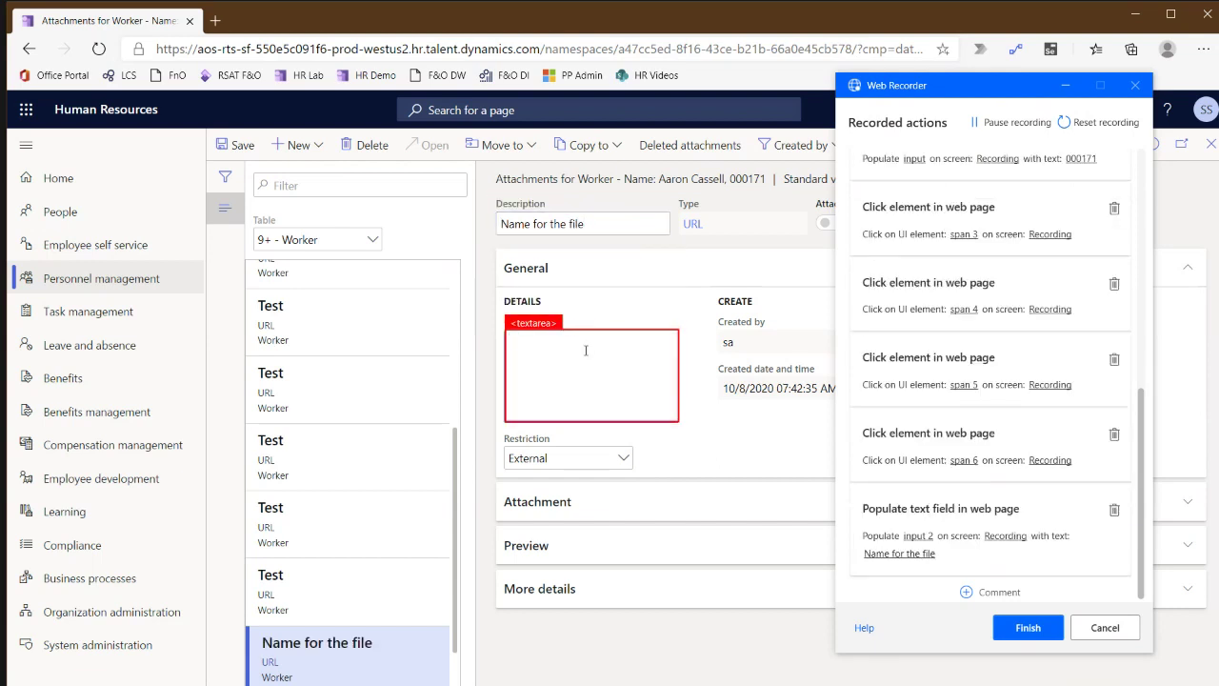
{"action": "type", "text": "https://aos-rts-sf-550e5c091f6-prod-westus2.hr.talent.dynamics.com/namespaces/a47cc5ed-8f16-43ce-b21b-66a0e45cb578/?cmp=dat&mi=DefaultDashboard"}
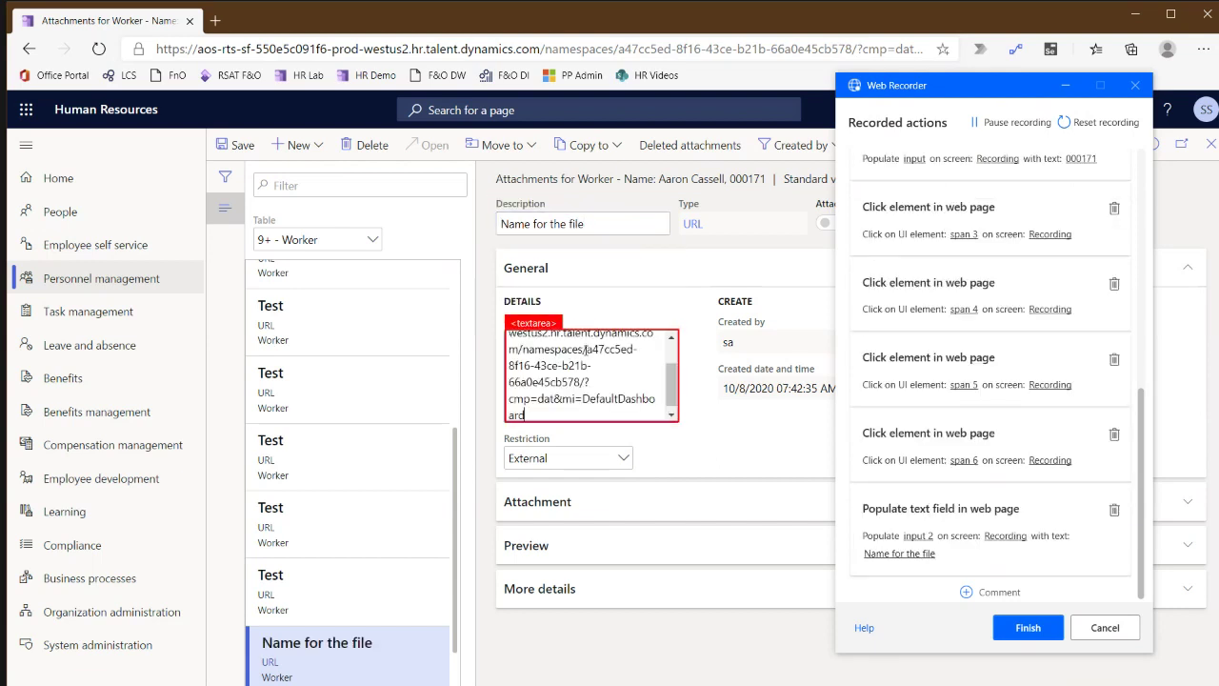
Record saving the new attachment and closing the attachments and Workers pages, and finish the web recording.
{"action": "key", "text": "Tab"}
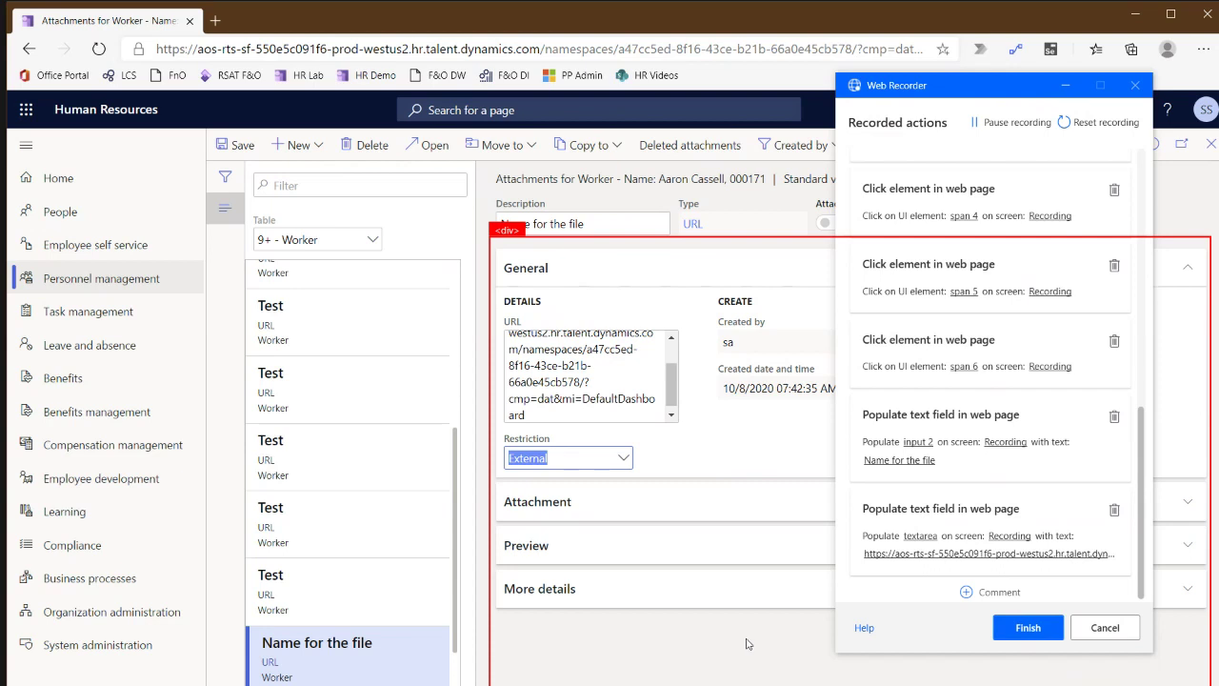
{"action": "left_click", "coordinate": [244, 147]}
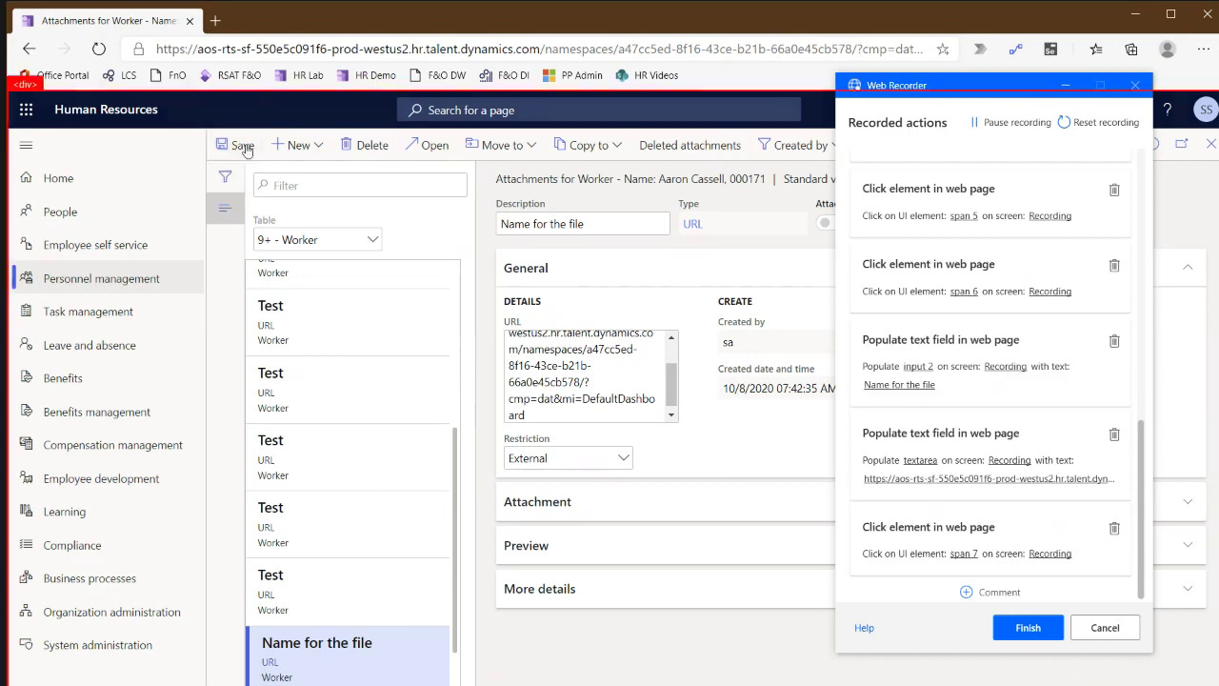
{"action": "left_click", "coordinate": [1208, 145]}
{"action": "left_click", "coordinate": [1209, 145]}
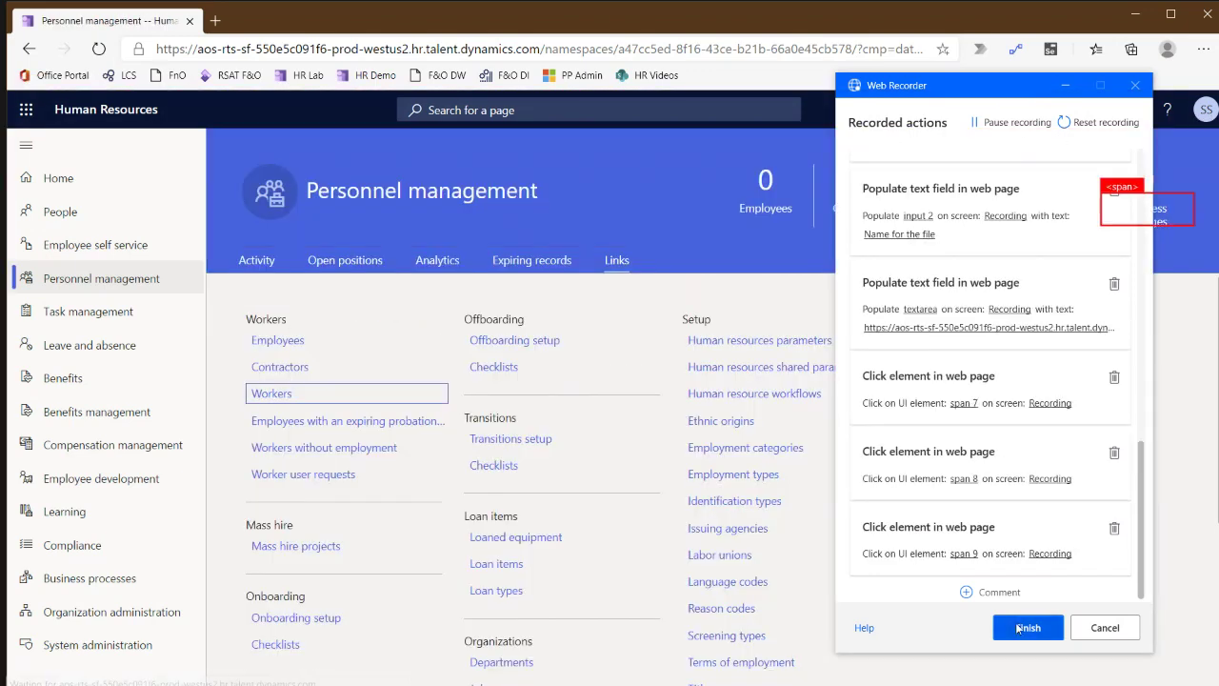
{"action": "left_click", "coordinate": [1027, 627]}
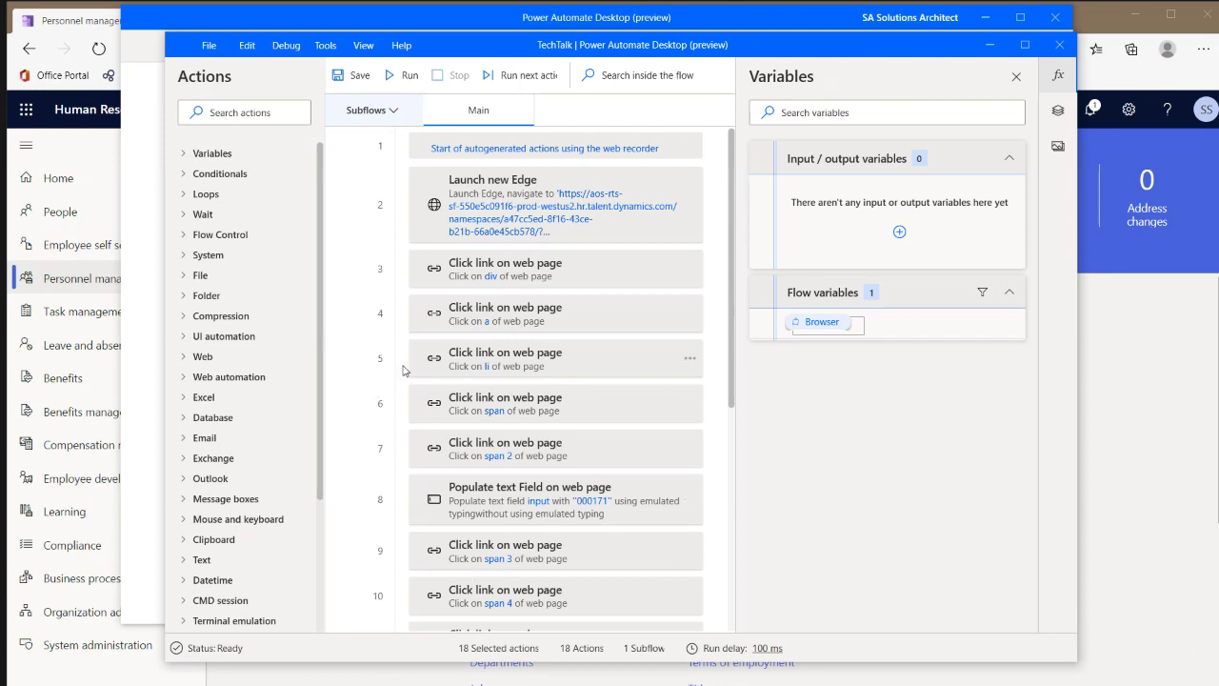
Test-run the recorded TechTalk flow, and close the launched browser window and the error list.
{"action": "left_click", "coordinate": [408, 82]}
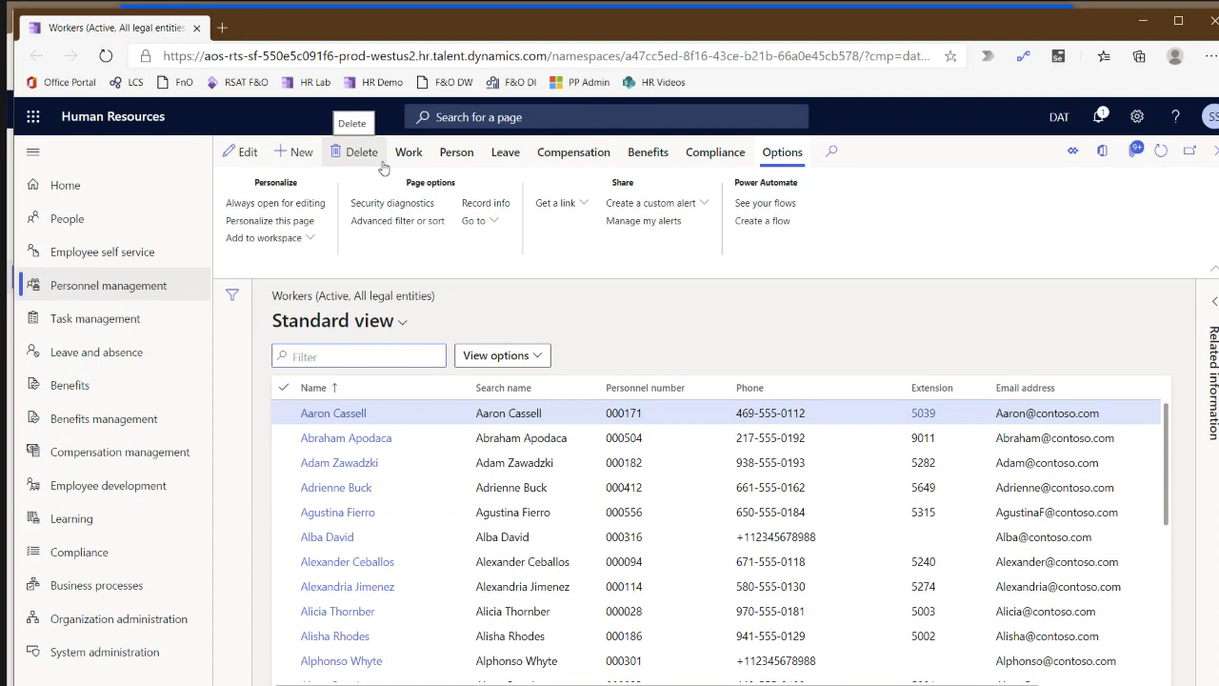
{"action": "left_click", "coordinate": [313, 357]}
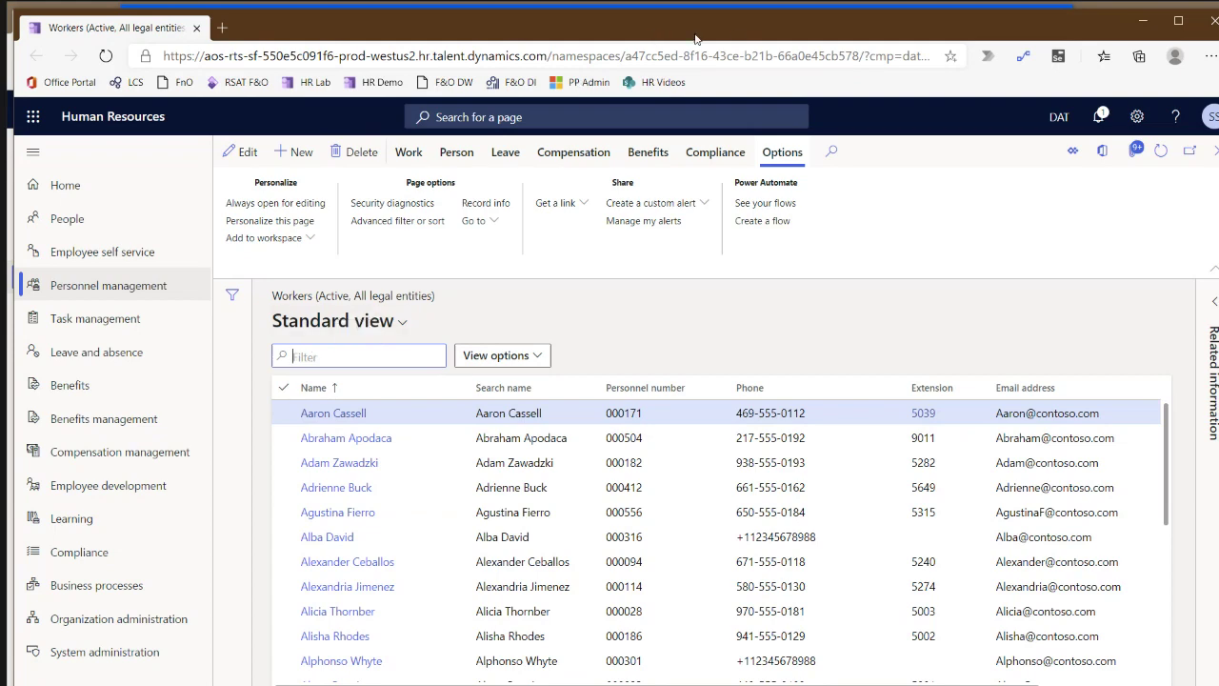
{"action": "left_click", "coordinate": [1214, 26]}
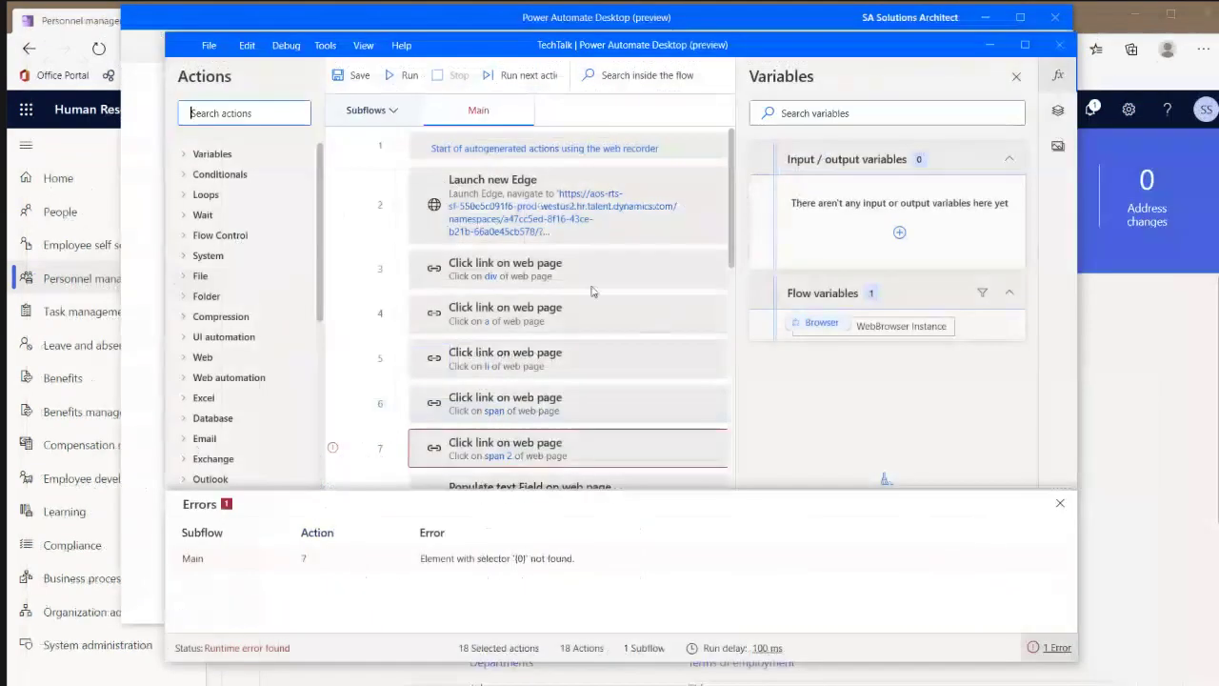
{"action": "left_click", "coordinate": [1060, 503]}
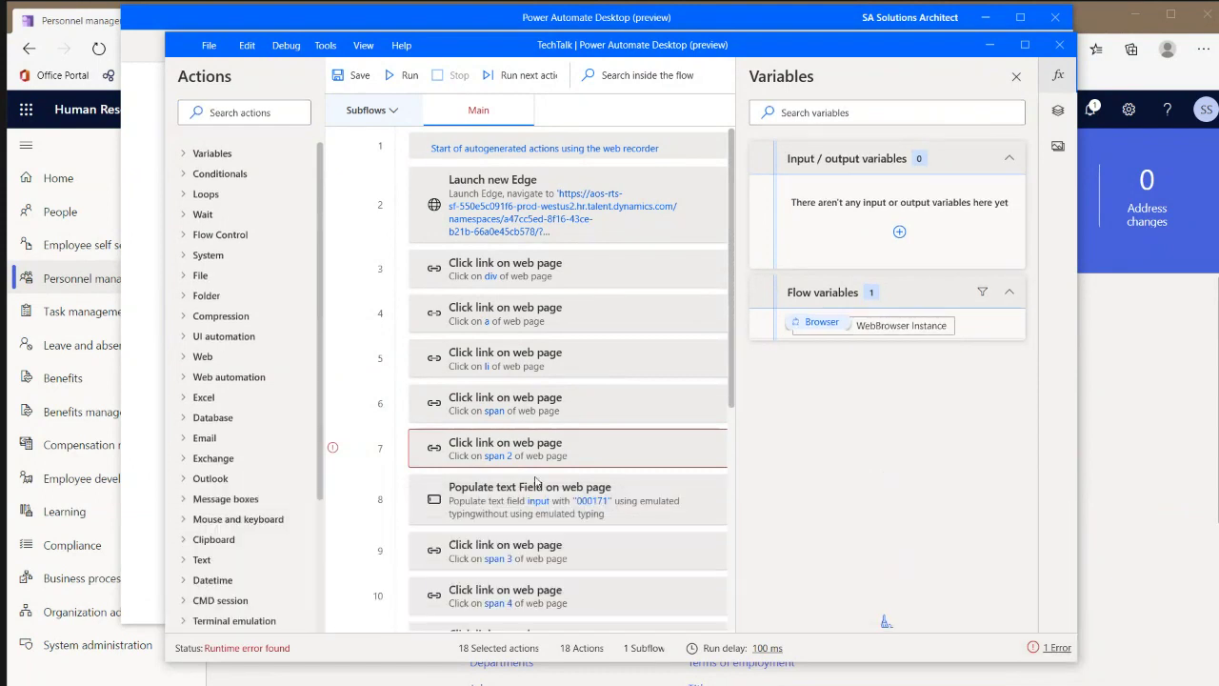
Insert a 2-second Wait action directly before the "span 2" link action and save the flow.
{"action": "left_click", "coordinate": [467, 435]}
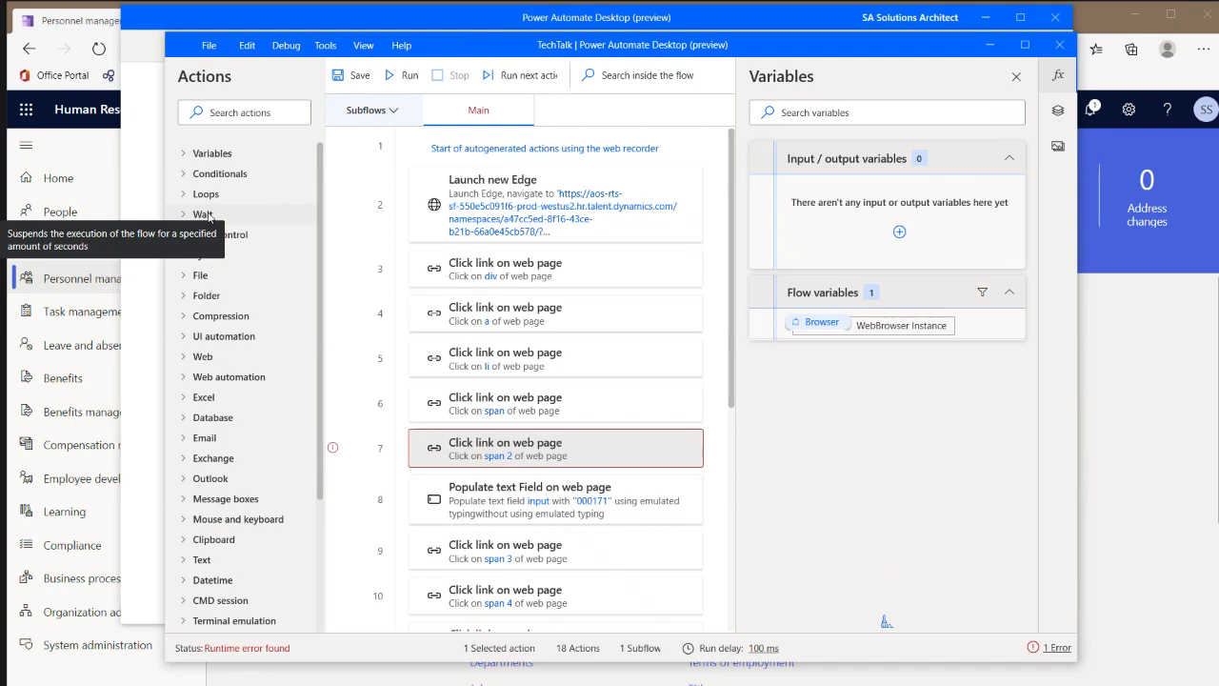
{"action": "left_click", "coordinate": [189, 214]}
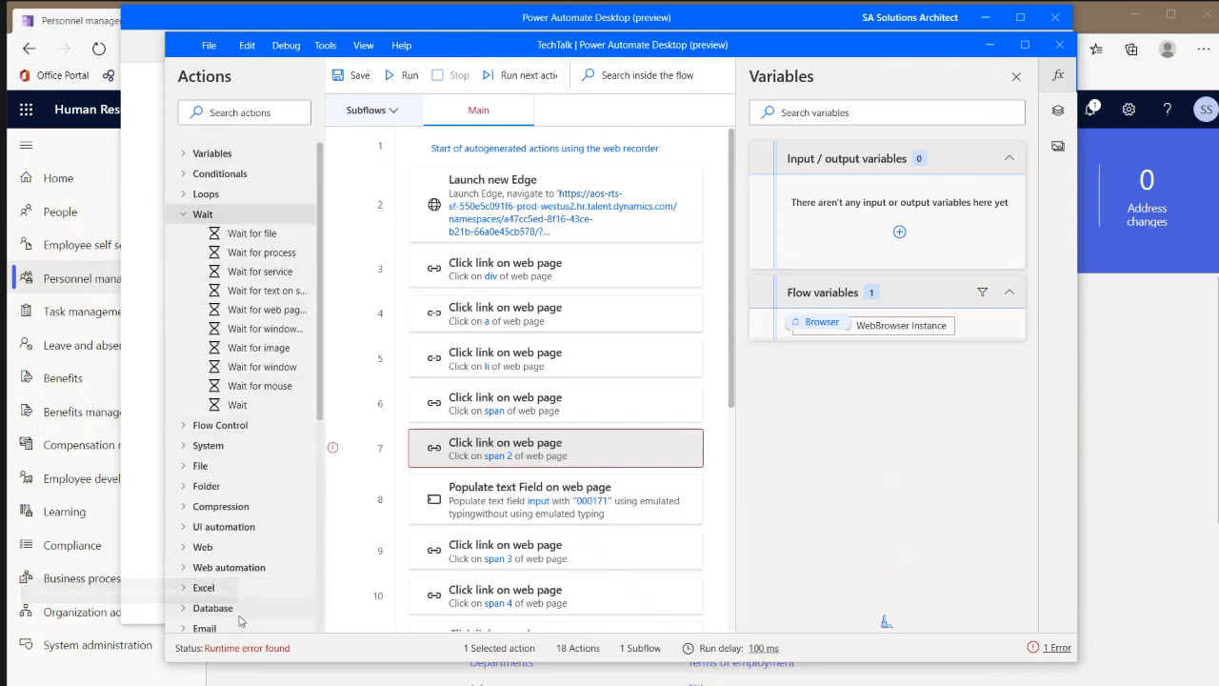
{"action": "left_click_drag", "start_coordinate": [233, 405], "coordinate": [462, 427]}
{"action": "type", "text": "5"}
{"action": "left_click", "coordinate": [733, 412]}
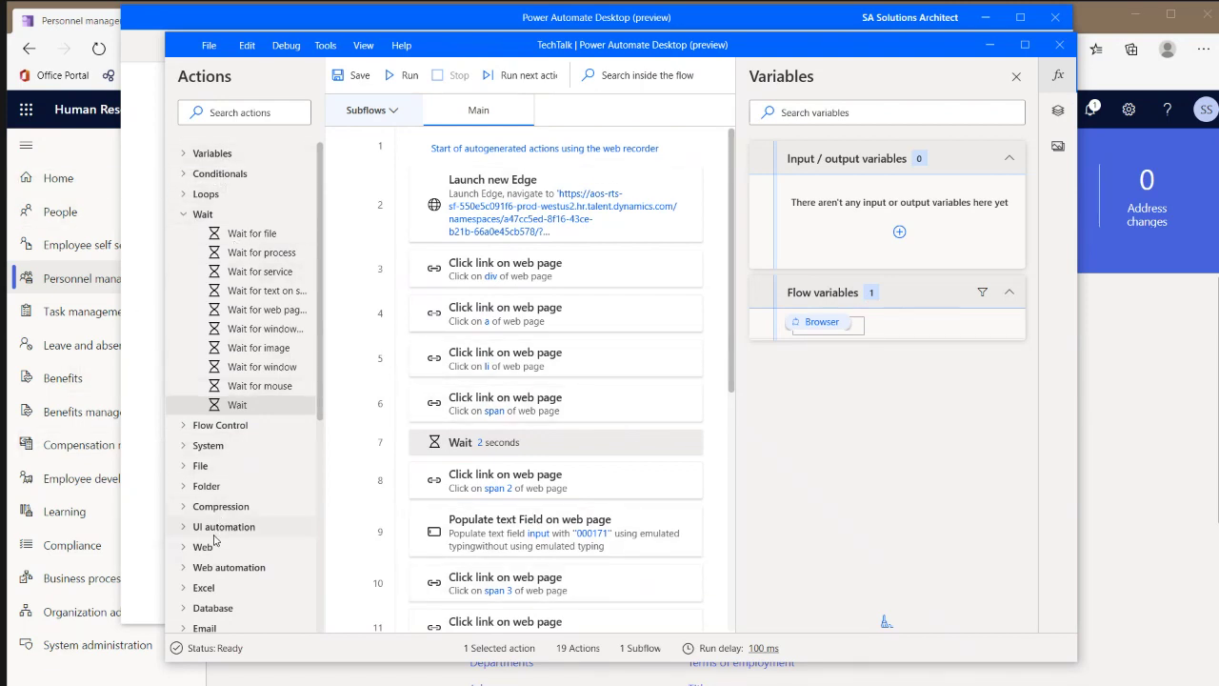
{"action": "left_click", "coordinate": [352, 76]}
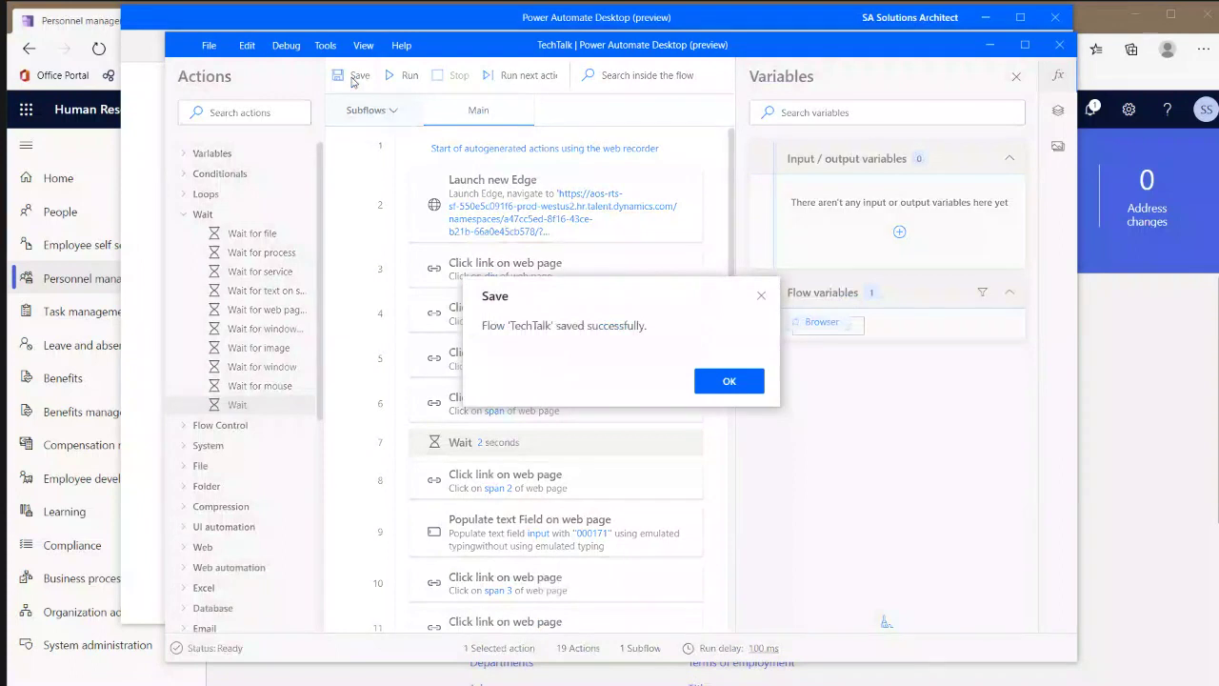
{"action": "left_click", "coordinate": [730, 381]}
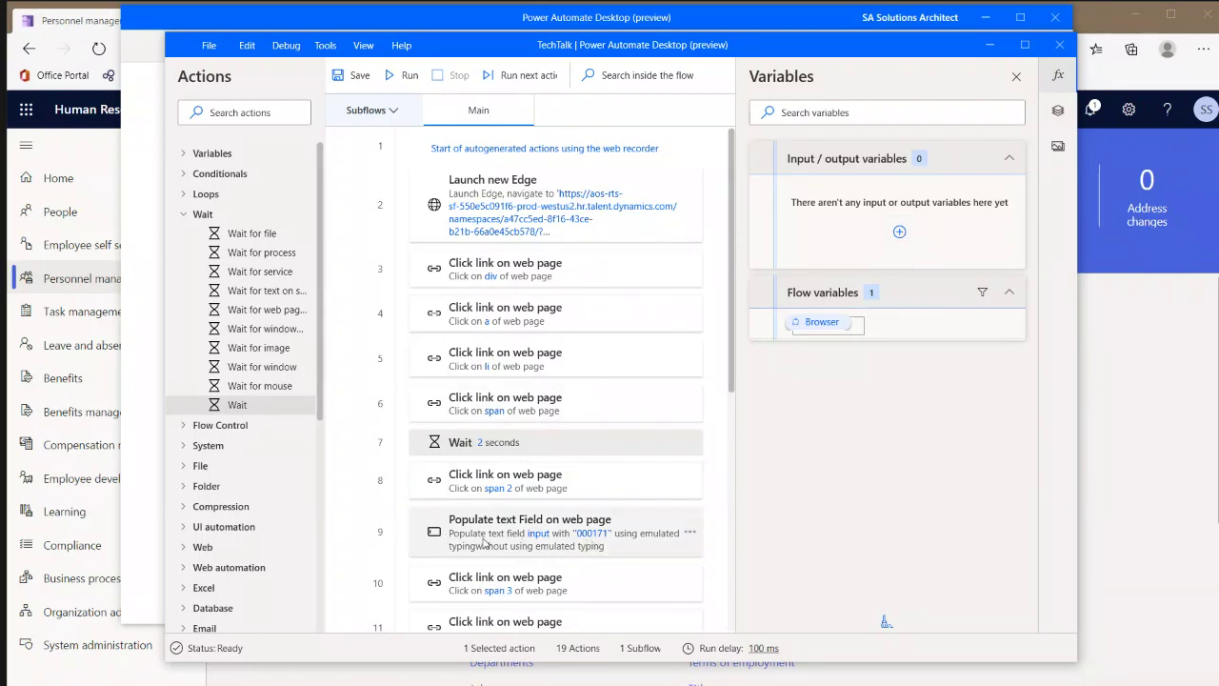
Switch to Power Automate in the browser and open the Upload Personnel Files cloud flow for editing.
{"action": "left_click", "coordinate": [597, 541]}
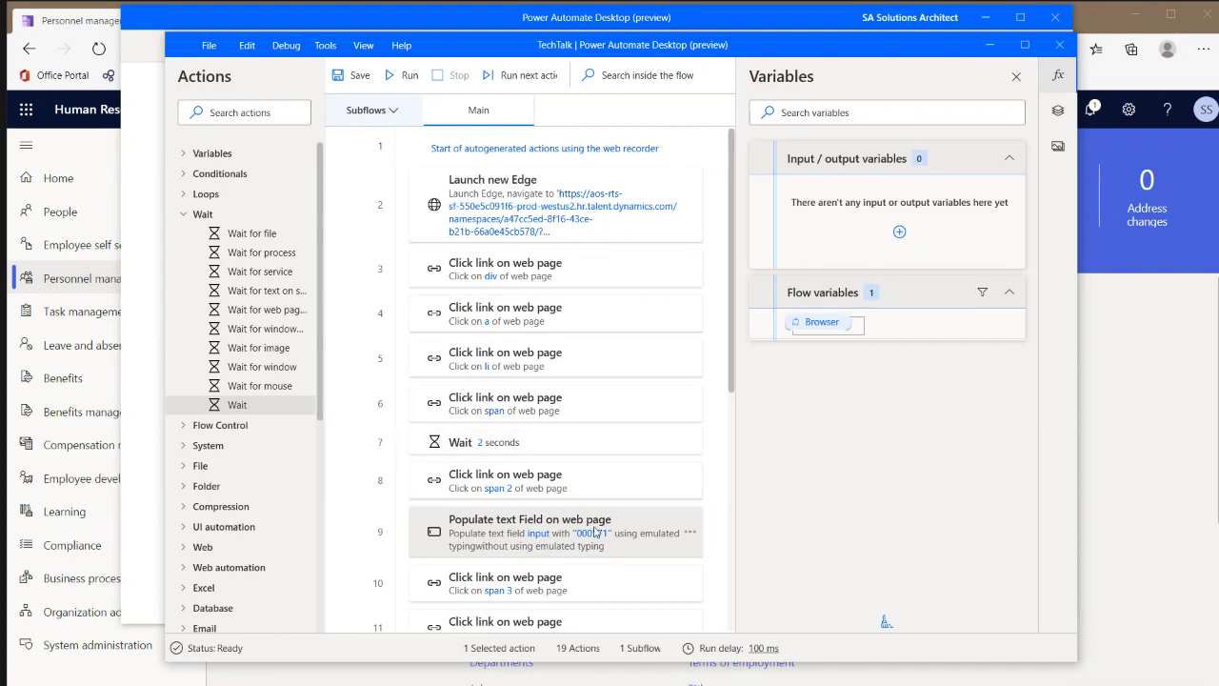
{"action": "left_click", "coordinate": [991, 45]}
{"action": "left_click", "coordinate": [987, 18]}
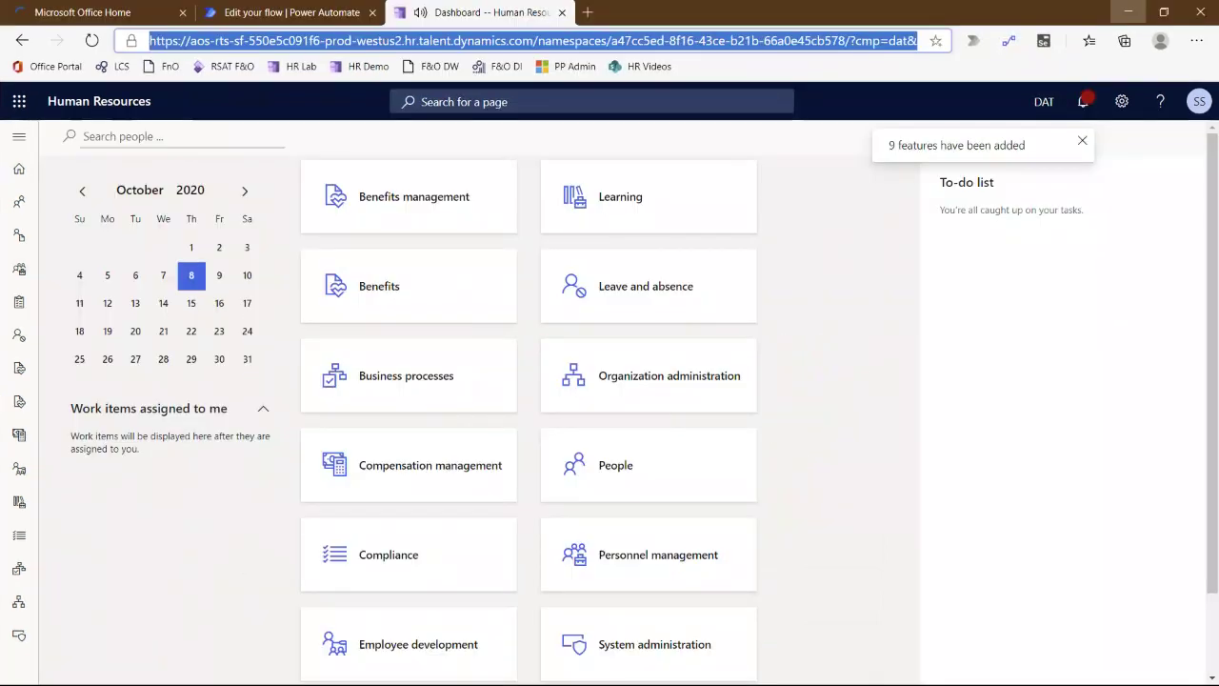
{"action": "left_click", "coordinate": [320, 19]}
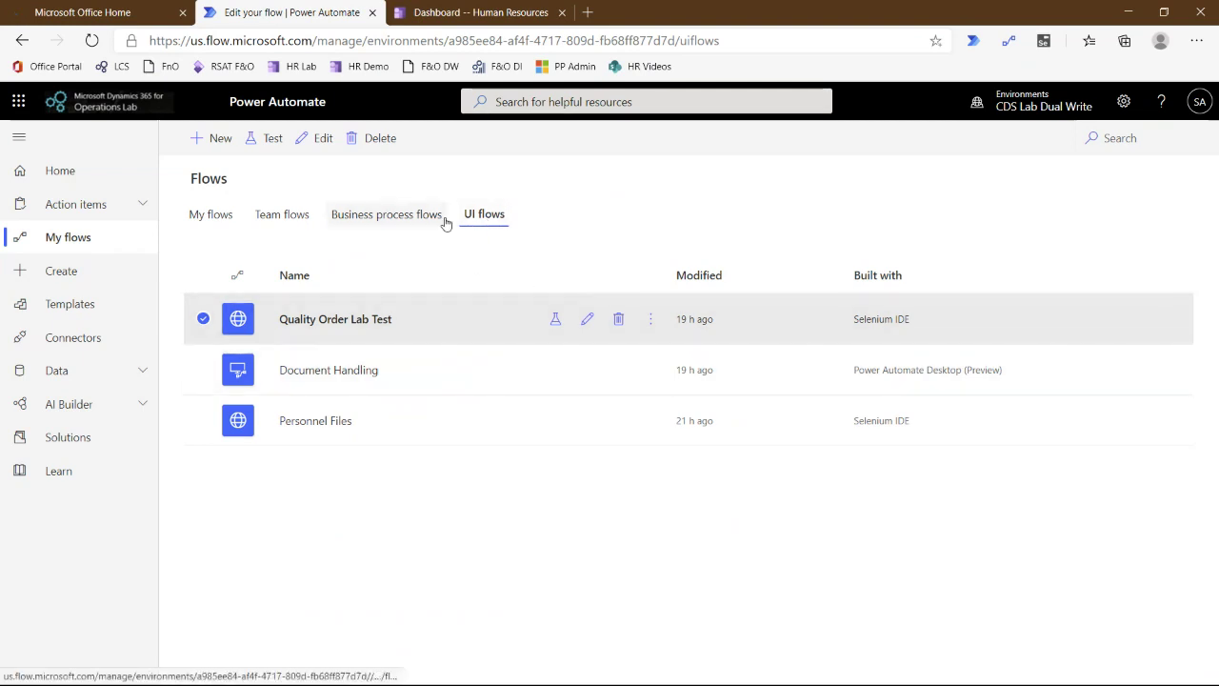
{"action": "left_click", "coordinate": [211, 219]}
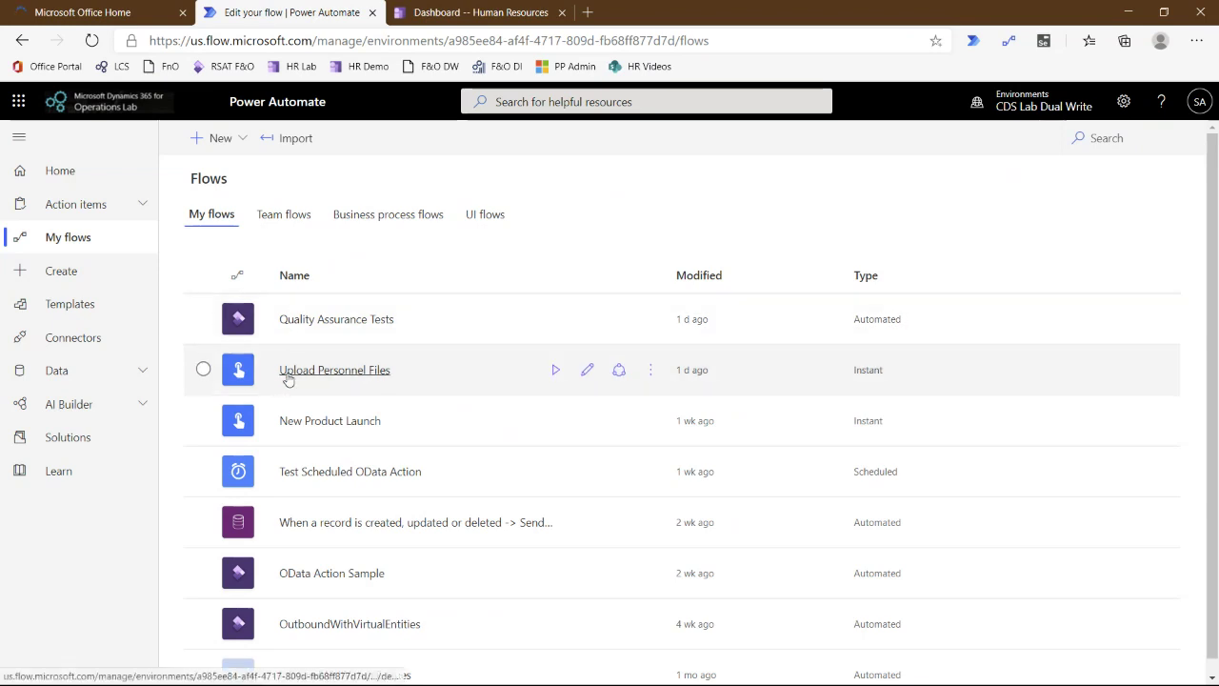
{"action": "left_click", "coordinate": [585, 373]}
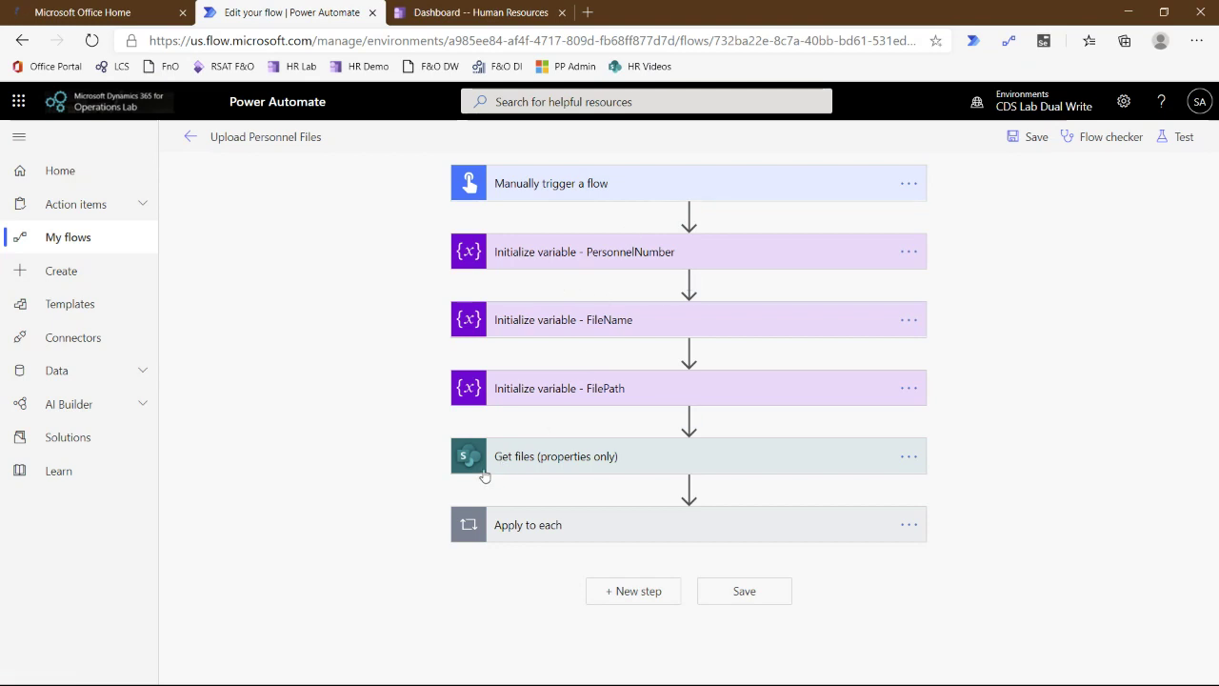
Examine the settings of the Get files (properties only) step and the contents of the Apply to each loop.
{"action": "left_click", "coordinate": [603, 469]}
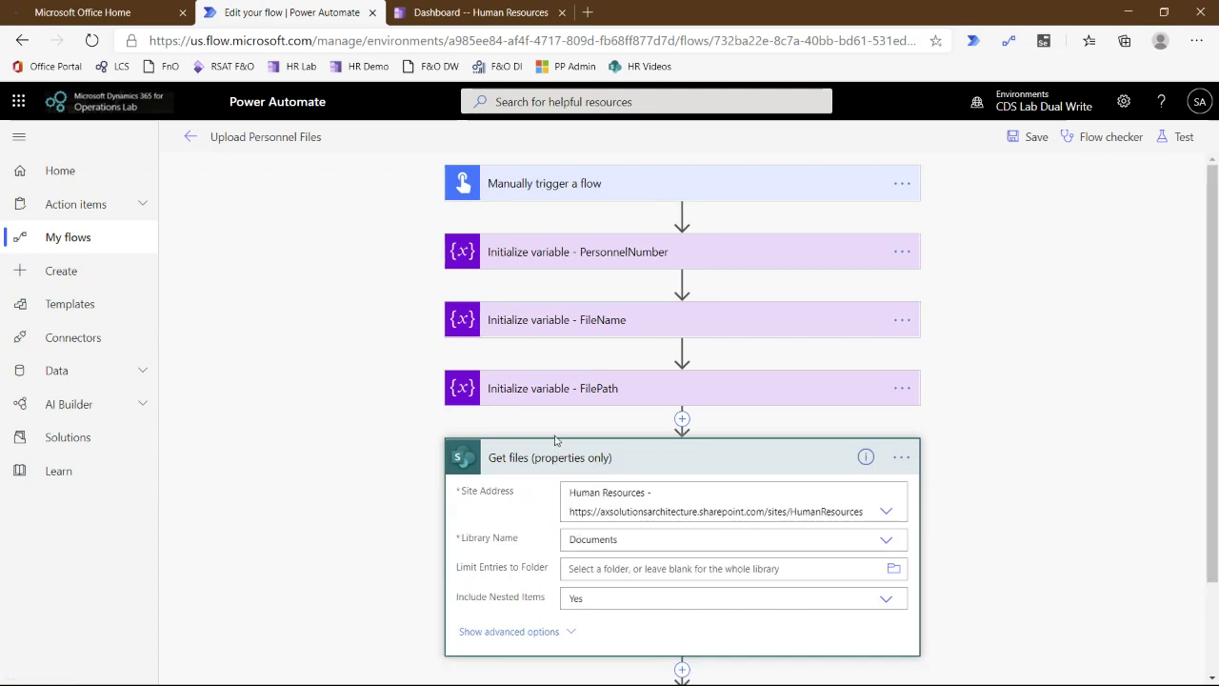
{"action": "left_click", "coordinate": [556, 457]}
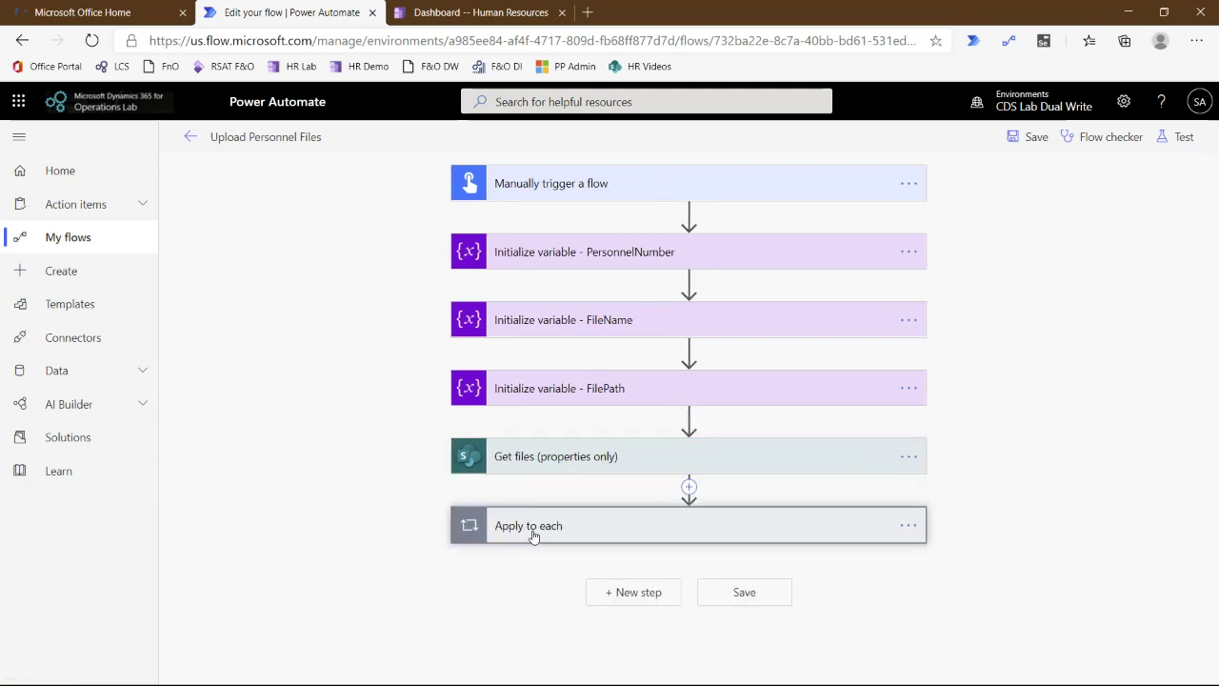
{"action": "left_click", "coordinate": [533, 533]}
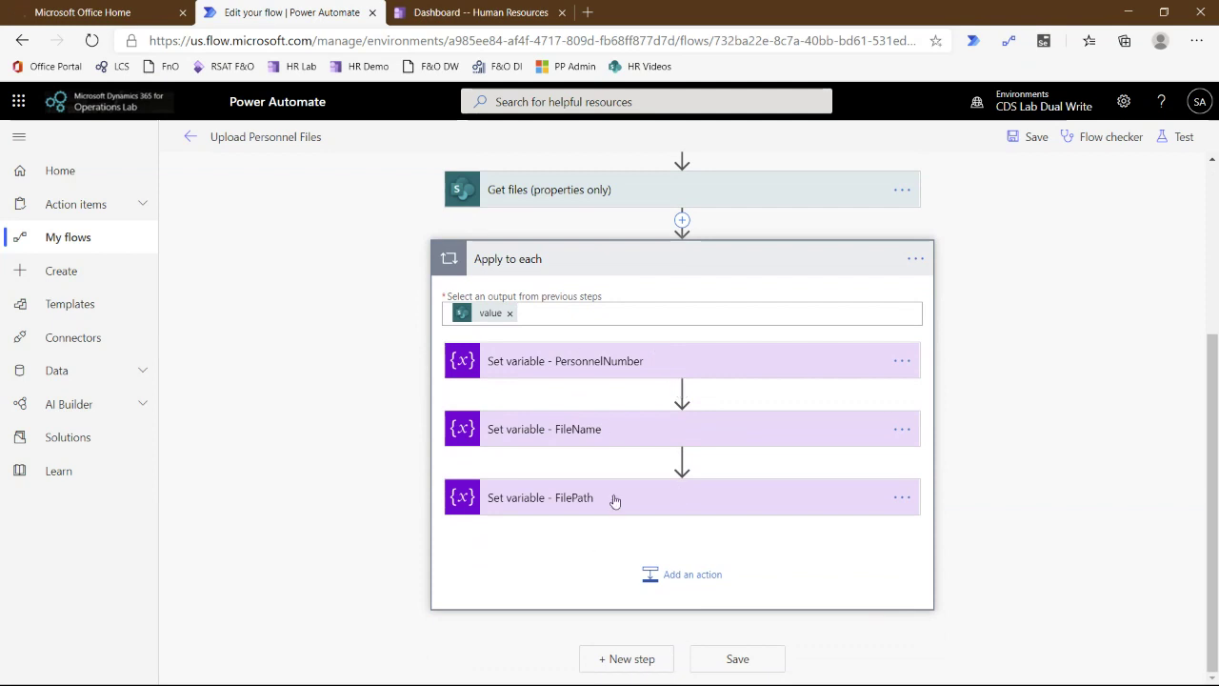
Add the "Run a flow built by Power Automate Desktop (preview)" action after Set variable - FilePath inside the Apply to each loop.
{"action": "left_click", "coordinate": [679, 575]}
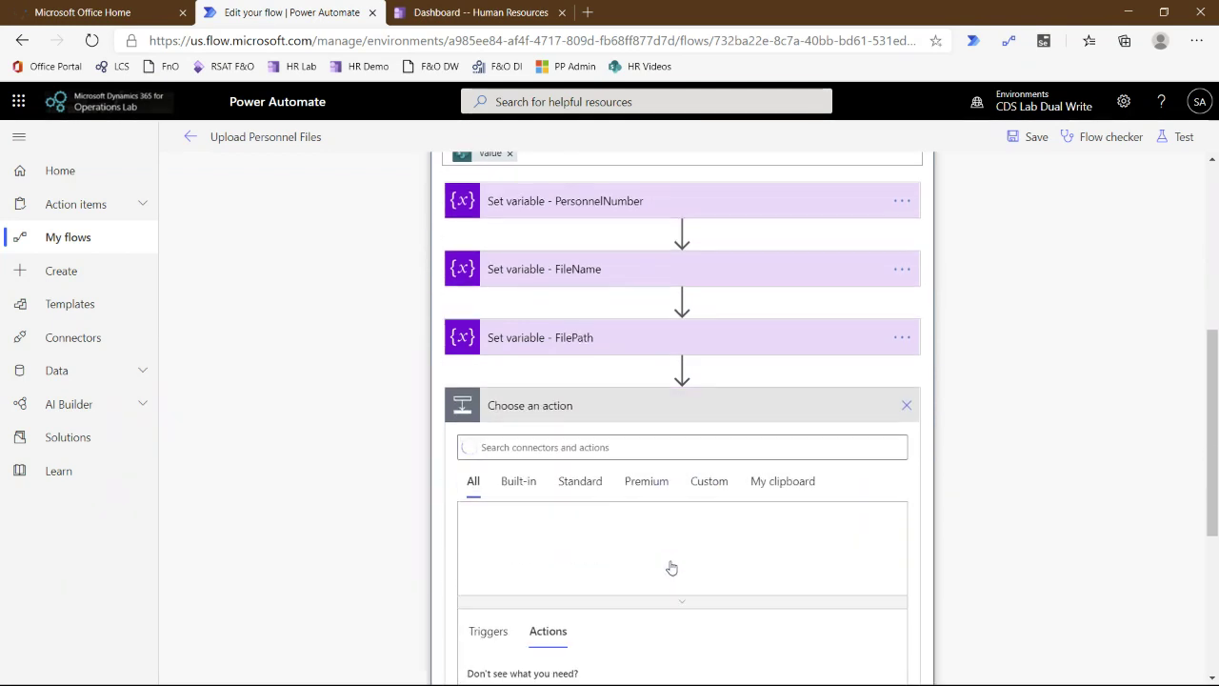
{"action": "type", "text": "uiflow"}
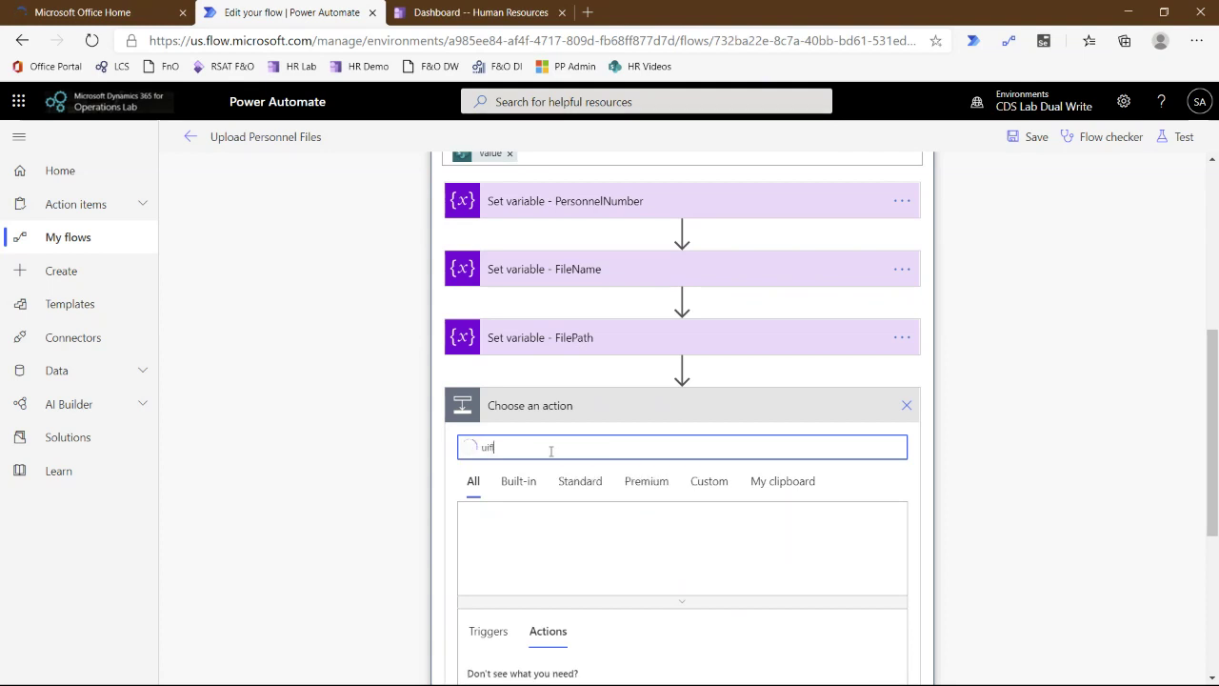
{"action": "key", "text": "BackSpace"}
{"action": "key", "text": "BackSpace"}
{"action": "key", "text": "BackSpace"}
{"action": "type", "text": "flow"}
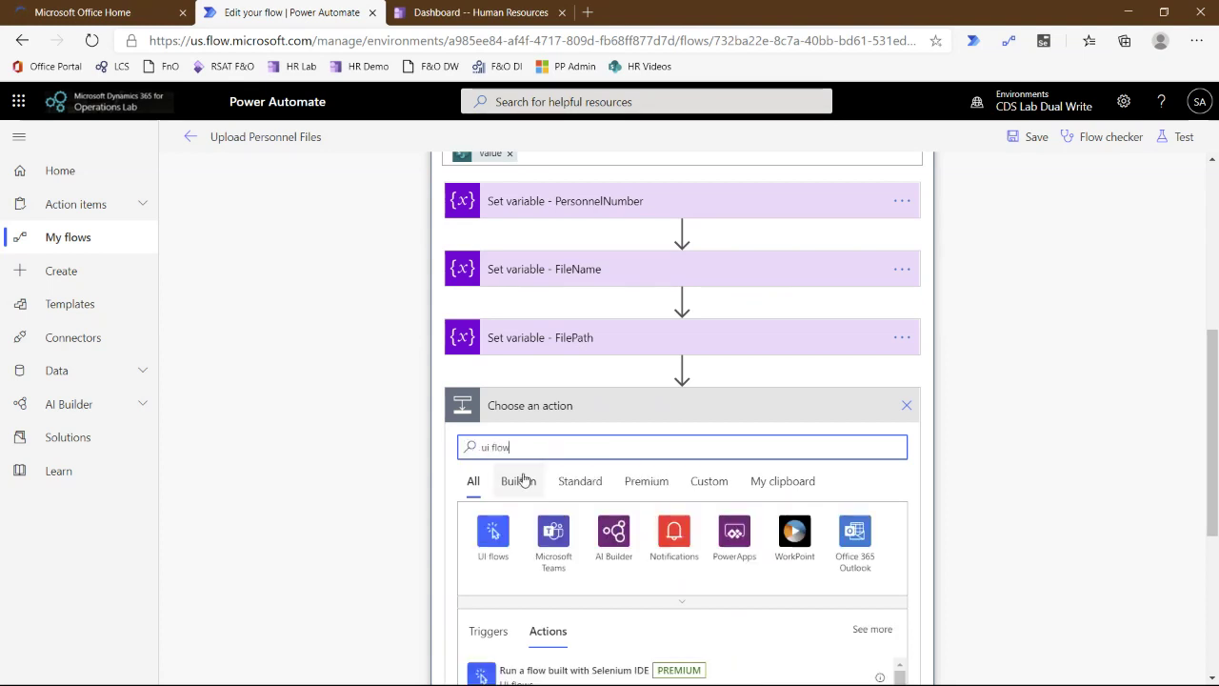
{"action": "scroll", "coordinate": [520, 486], "scroll_direction": "down", "scroll_amount": 2}
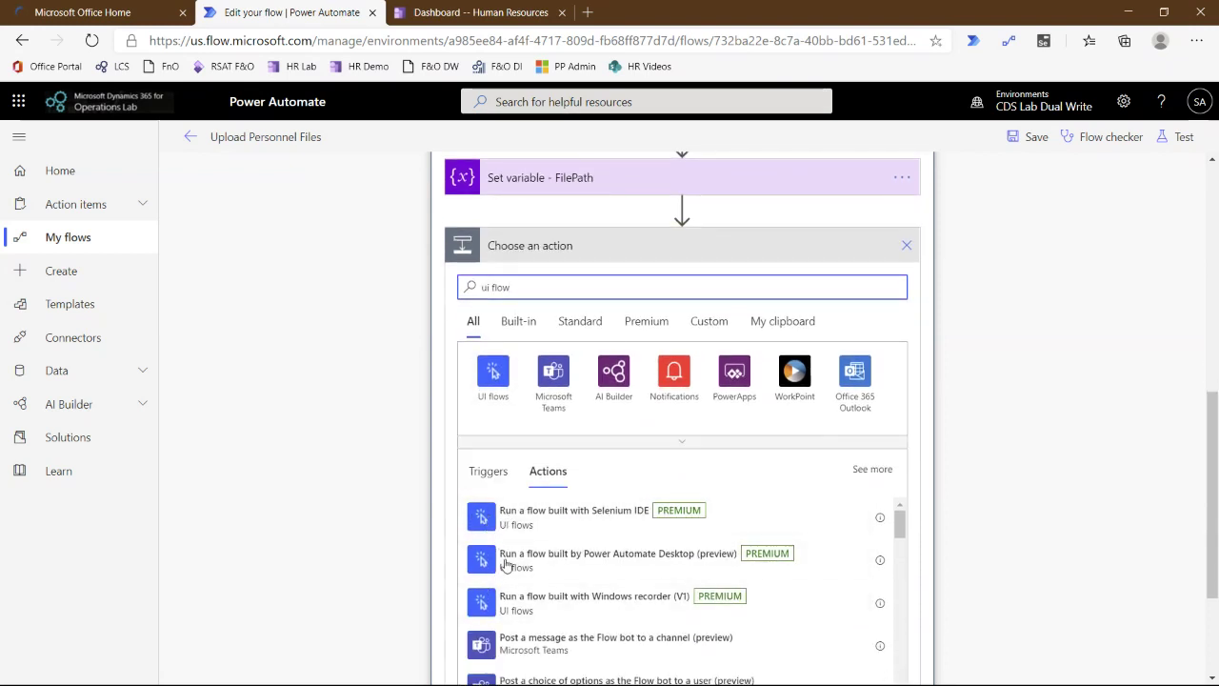
{"action": "left_click", "coordinate": [567, 567]}
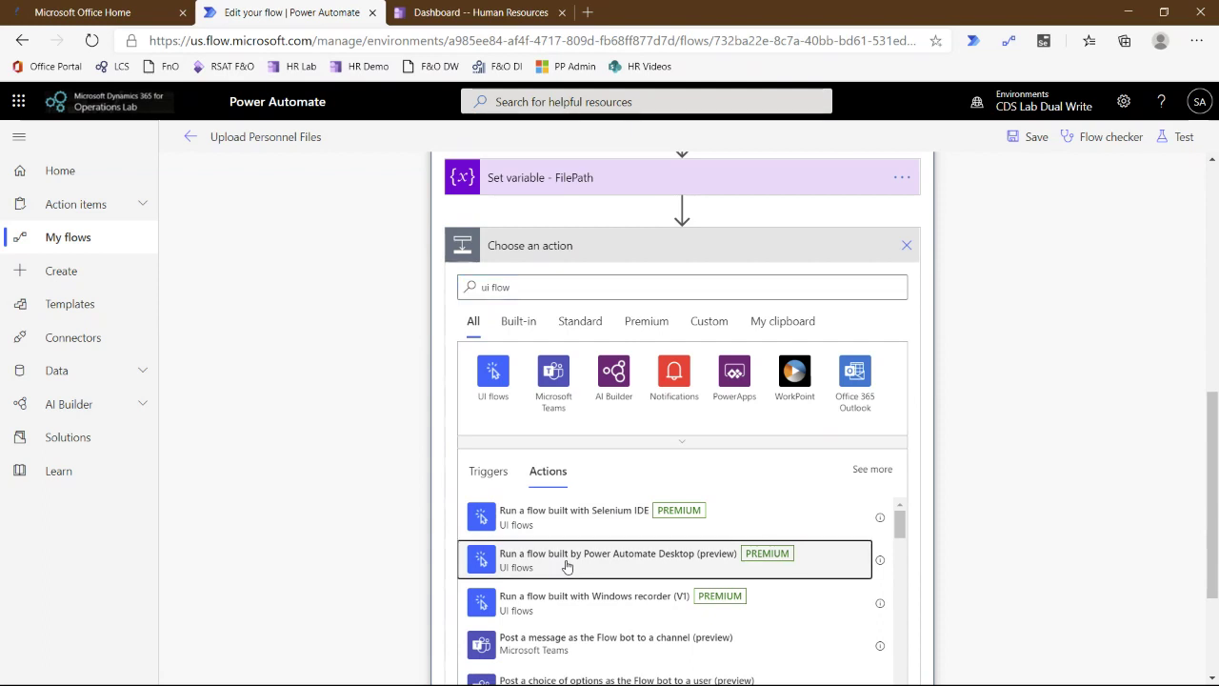
Set the new action's UI flow to TechTalk and its run mode to Attended.
{"action": "left_click", "coordinate": [897, 461]}
{"action": "left_click", "coordinate": [895, 458]}
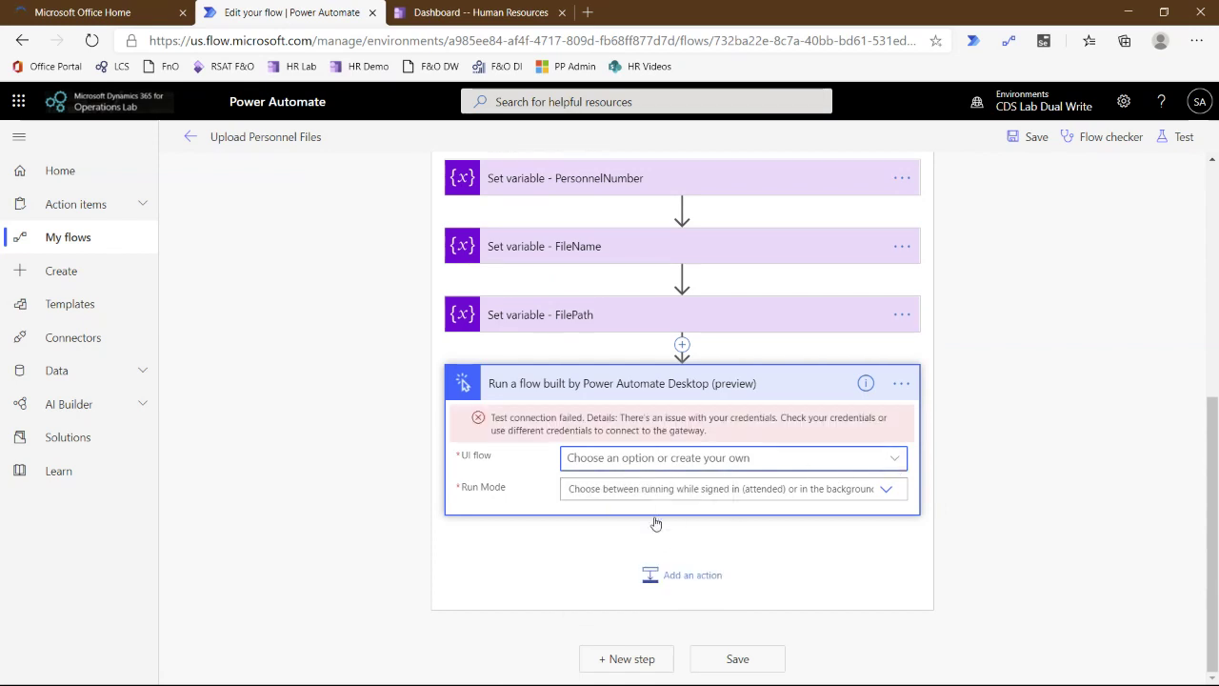
{"action": "left_click", "coordinate": [896, 459]}
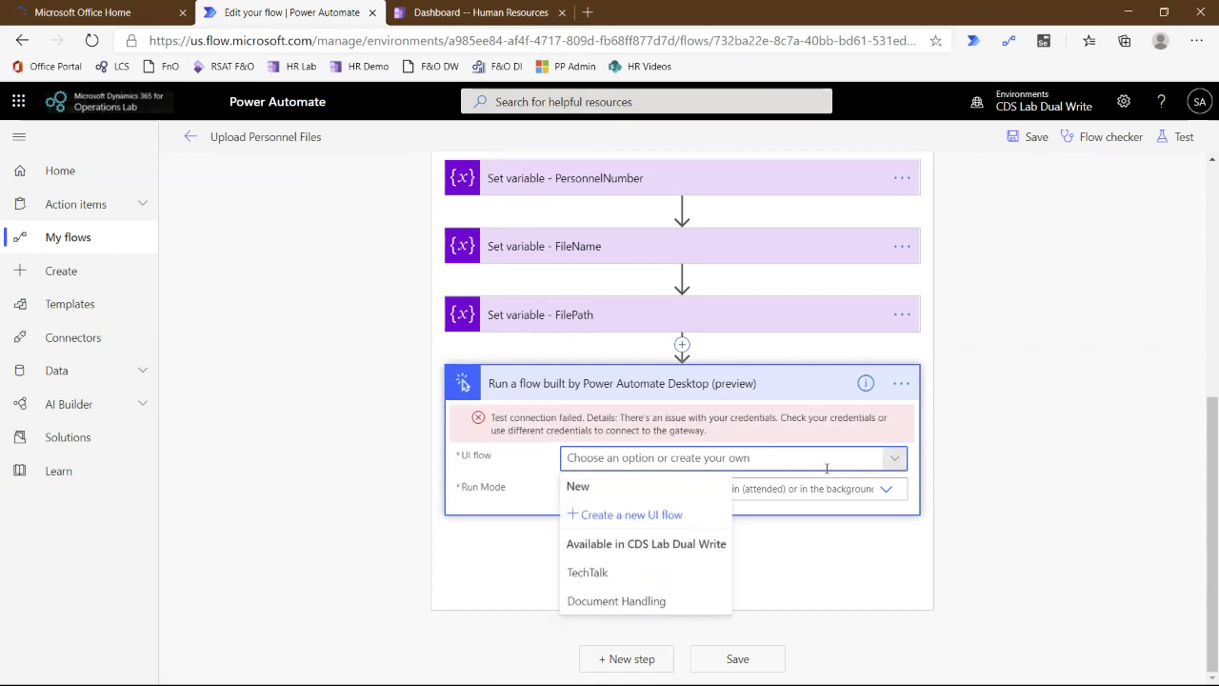
{"action": "left_click", "coordinate": [588, 572]}
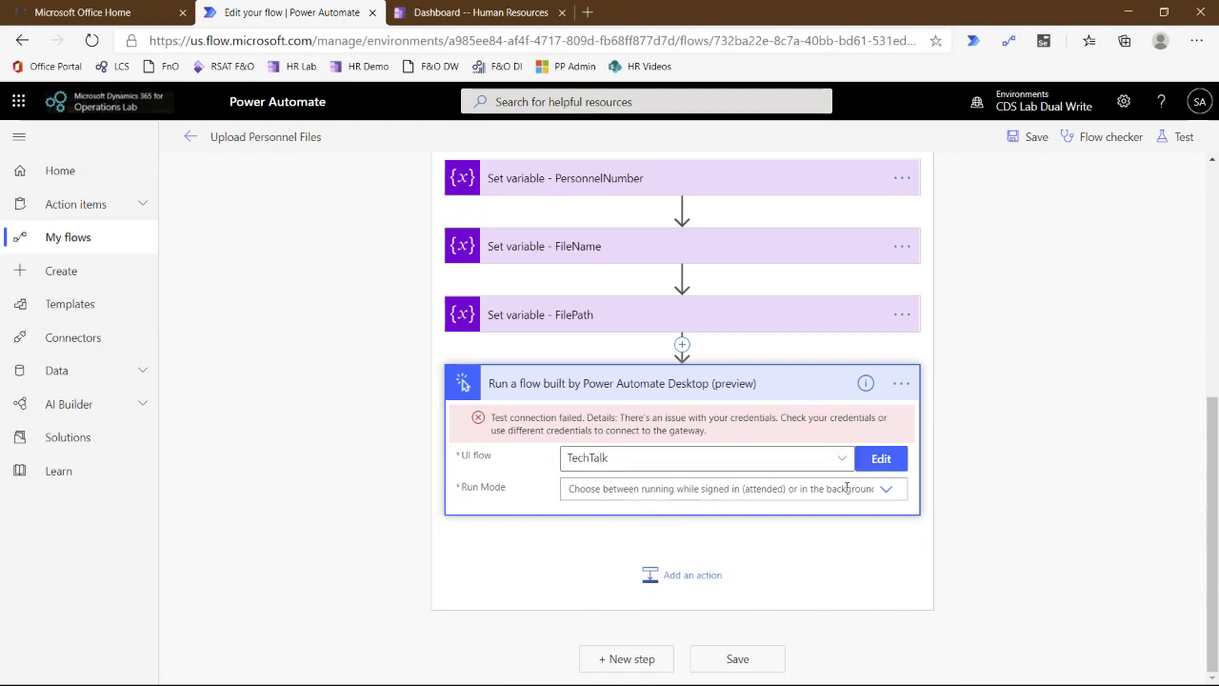
{"action": "left_click", "coordinate": [884, 489]}
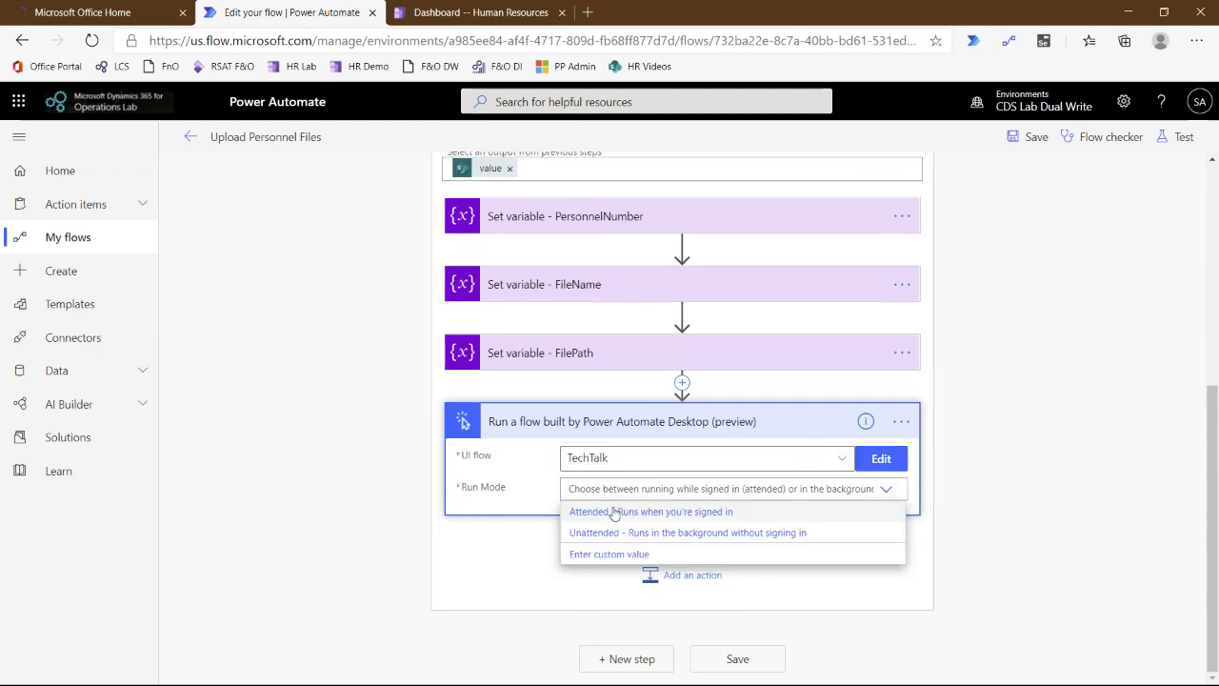
{"action": "left_click", "coordinate": [591, 513]}
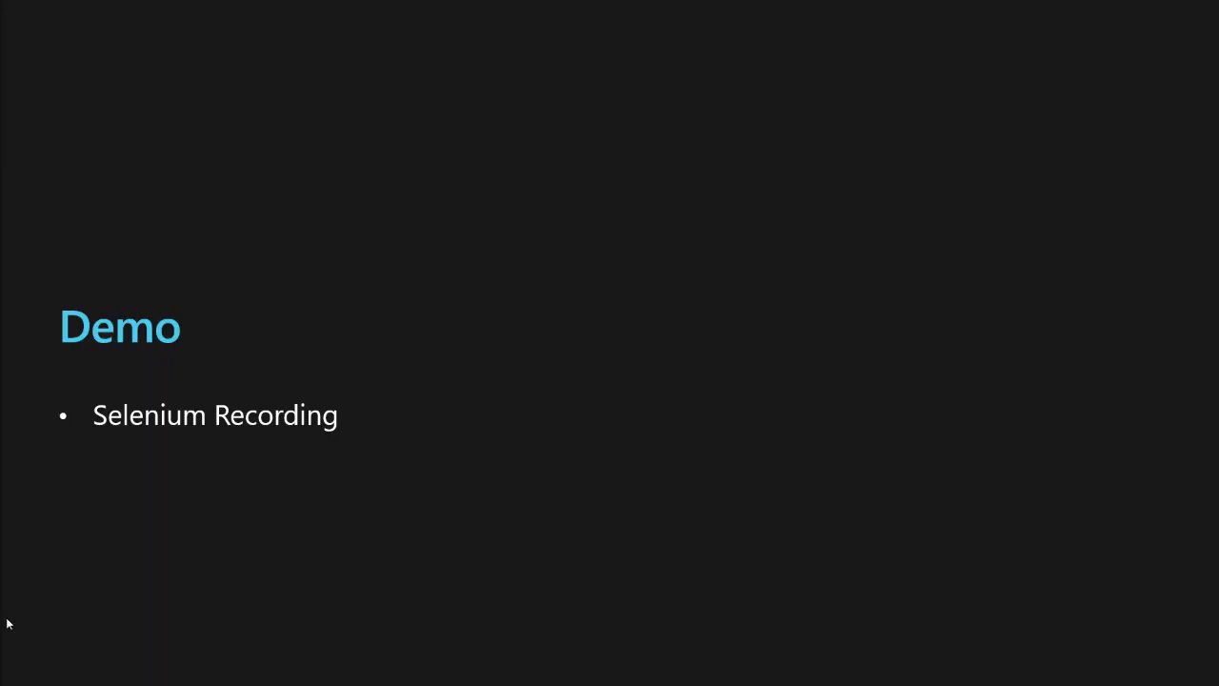
{"action": "left_click", "coordinate": [44, 670]}
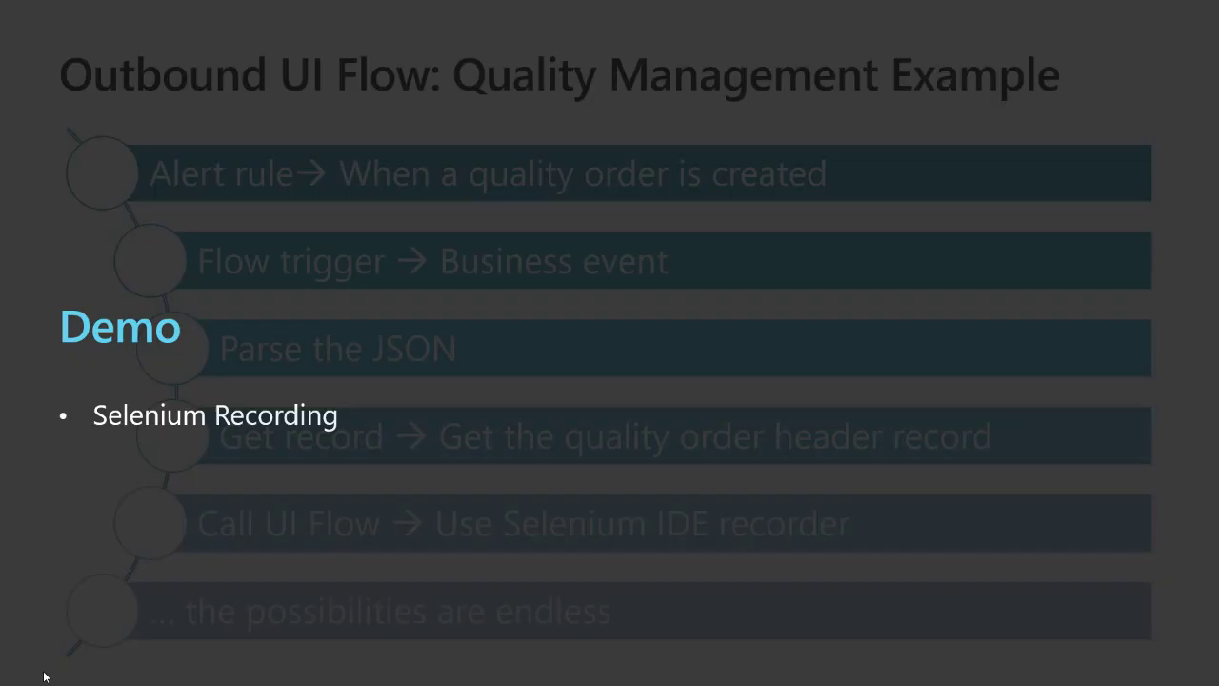
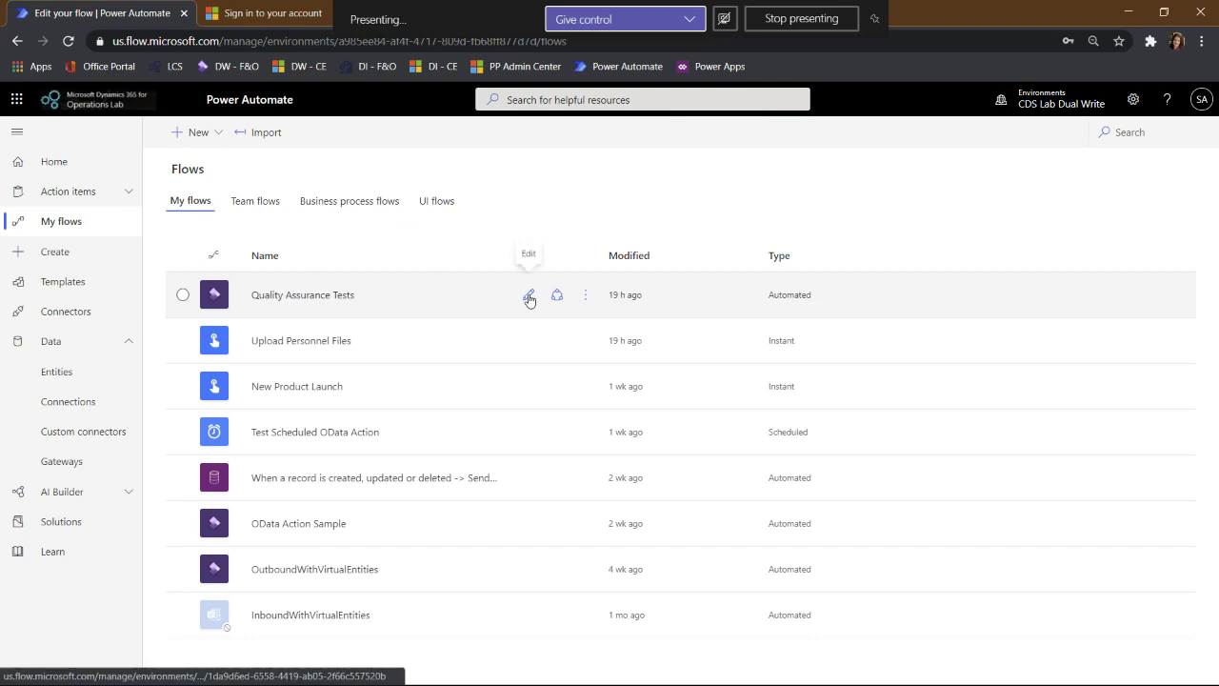
Open the Quality Assurance Tests flow for editing and expand its "When a Business Event occurs" trigger.
{"action": "left_click", "coordinate": [530, 296]}
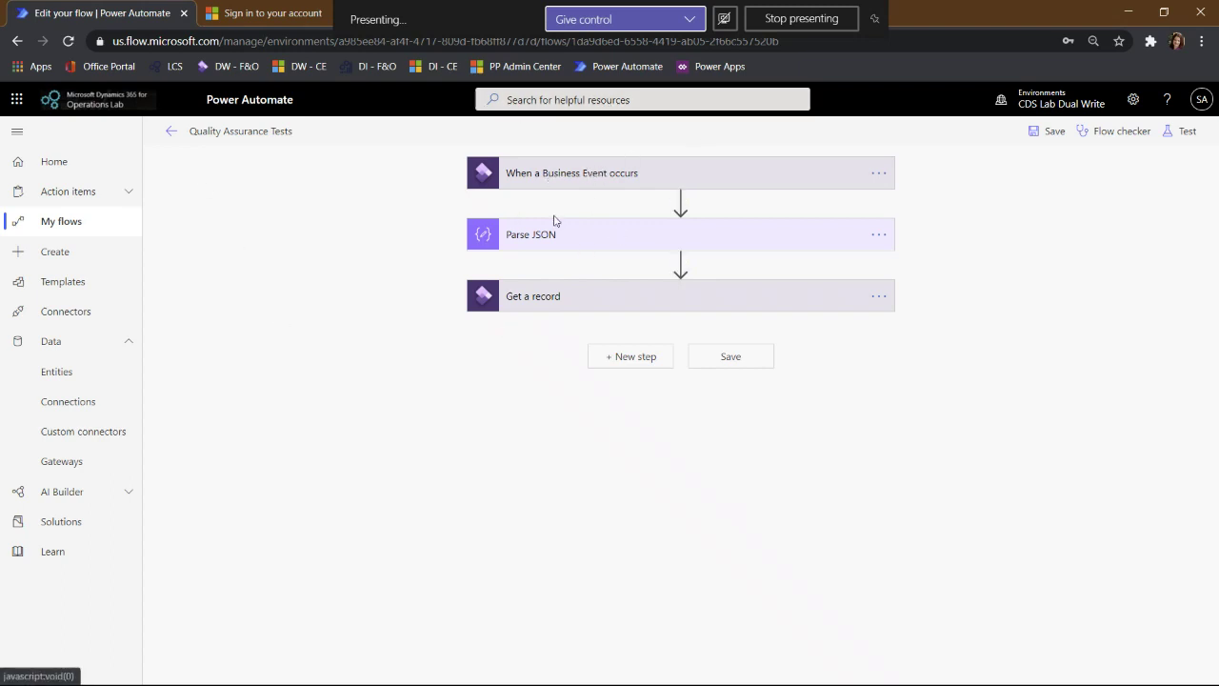
{"action": "left_click", "coordinate": [516, 183]}
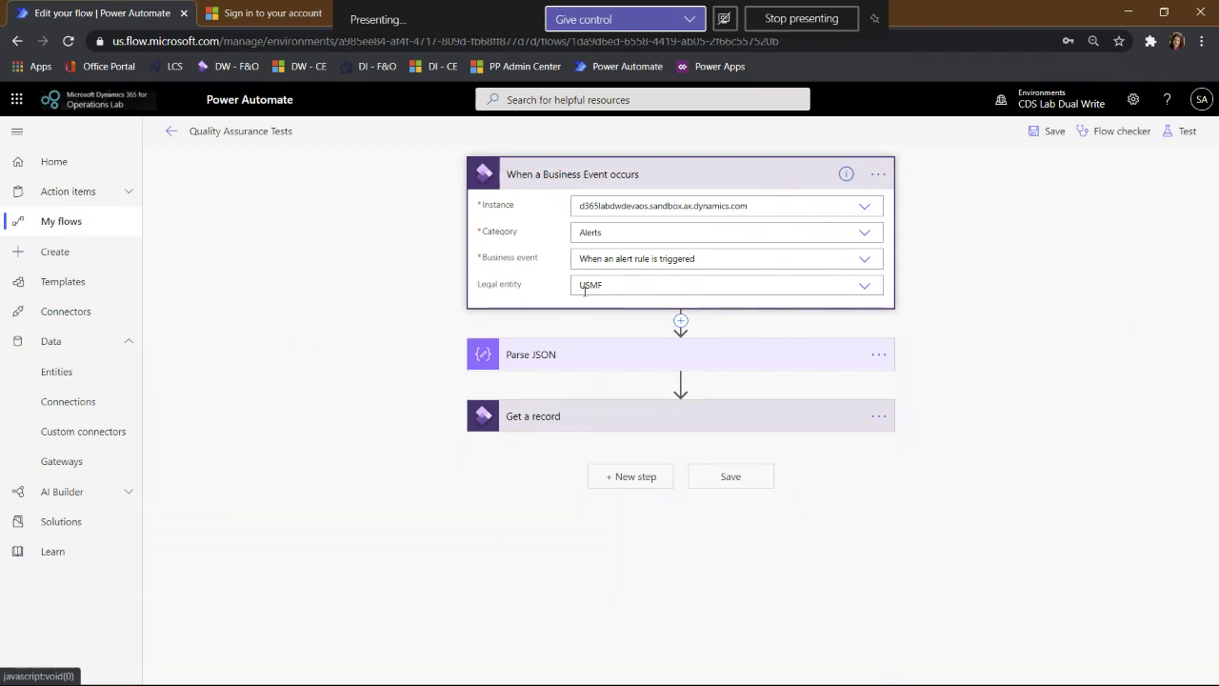
Examine the settings of the "When a Business Event occurs" trigger, including its trigger conditions, and close them without changes.
{"action": "left_click", "coordinate": [881, 176]}
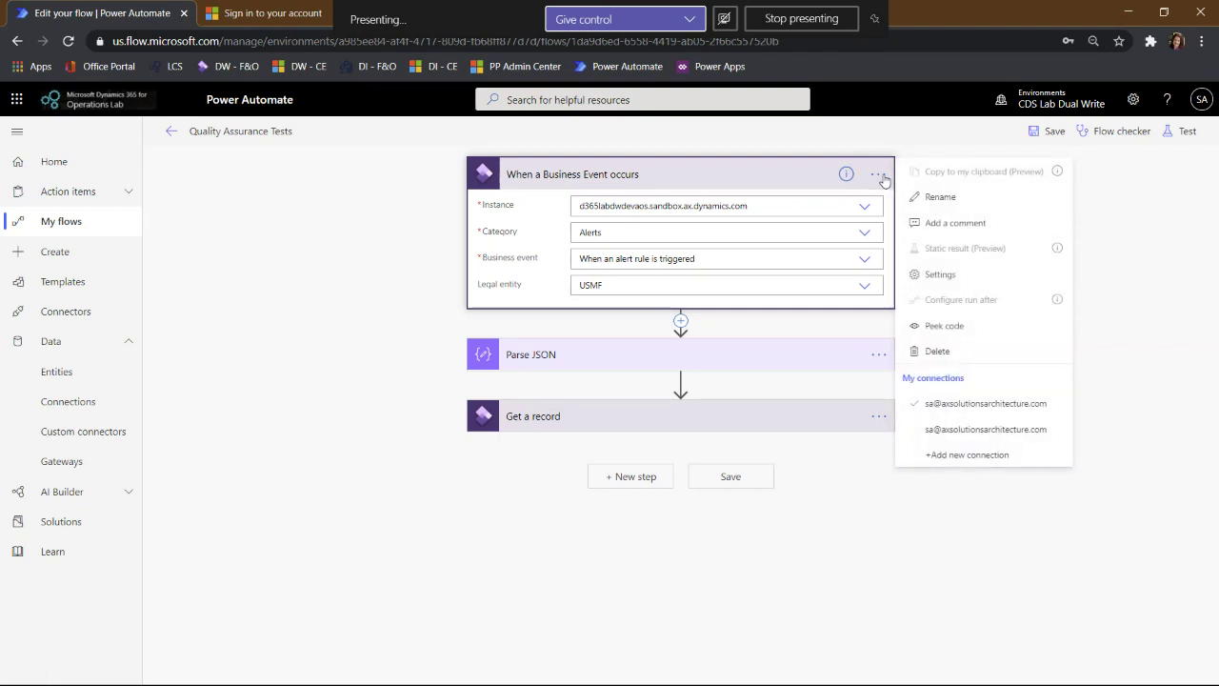
{"action": "left_click", "coordinate": [934, 277]}
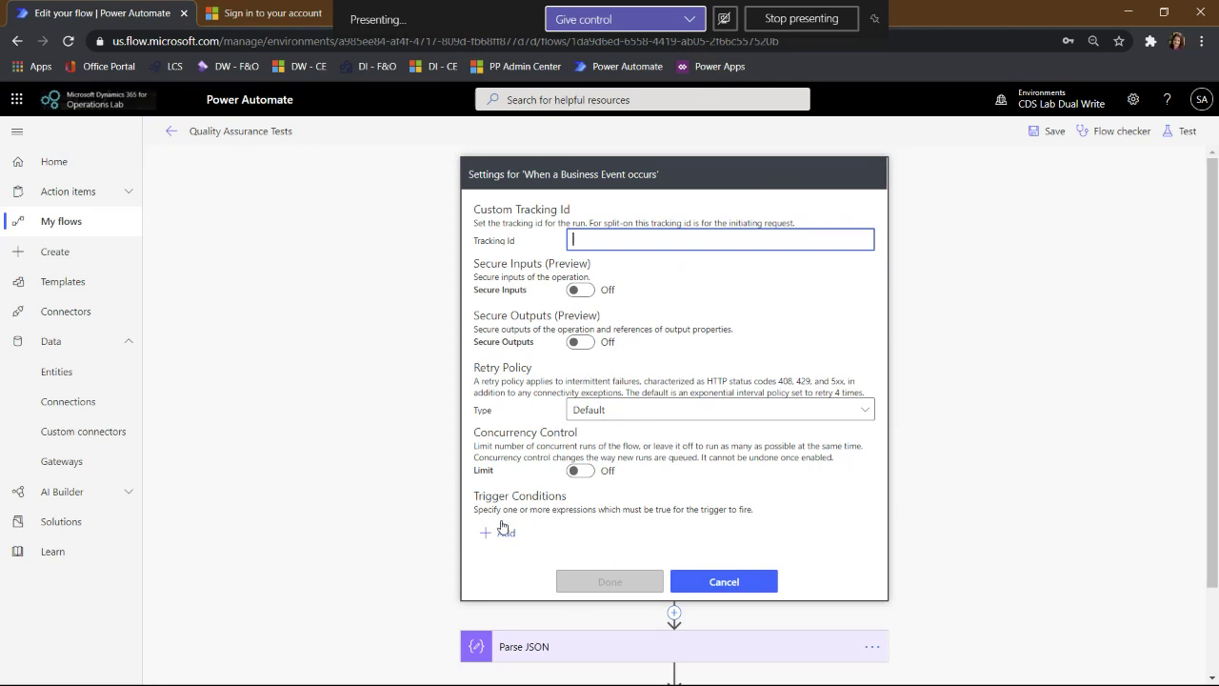
{"action": "left_click", "coordinate": [735, 581]}
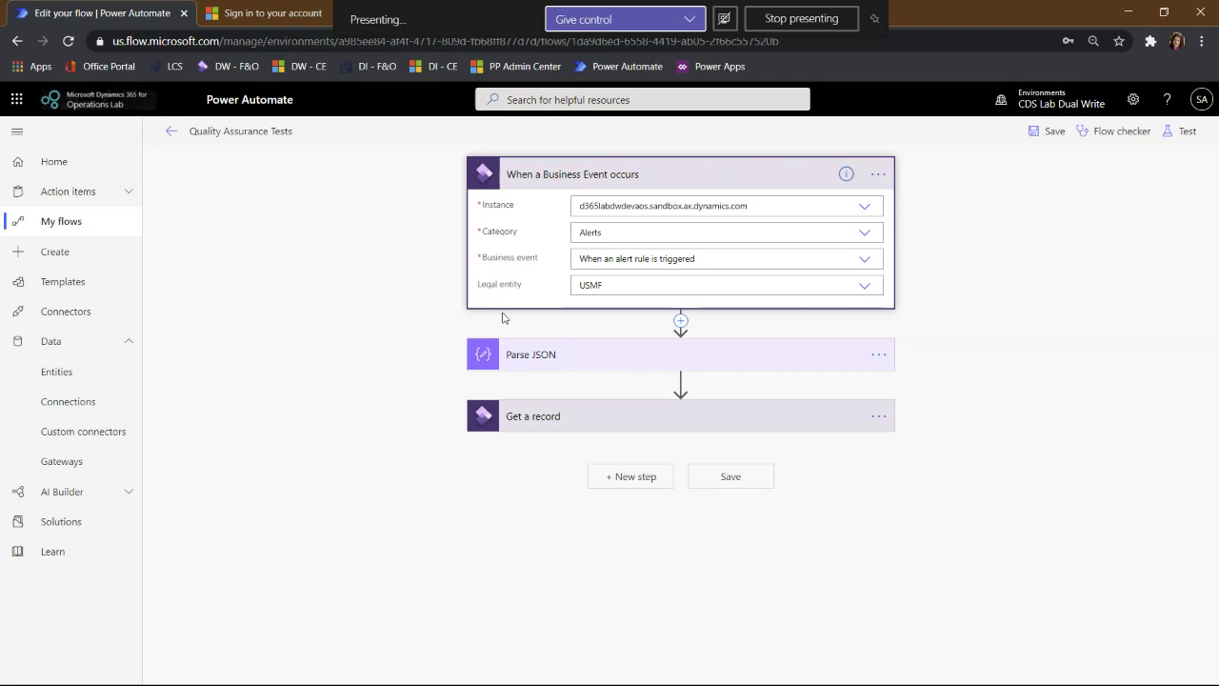
Sign in to the Finance and Operations Business events catalog and download the schema of "When an alert rule is triggered".
{"action": "left_click", "coordinate": [272, 14]}
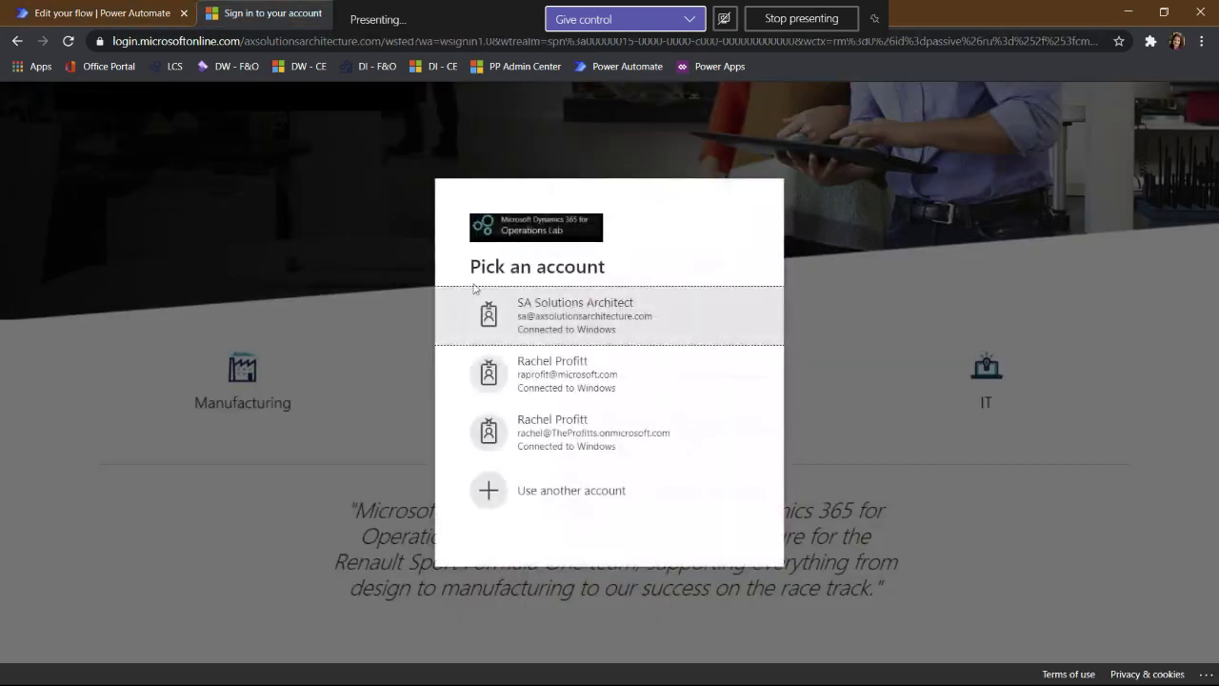
{"action": "left_click", "coordinate": [558, 312]}
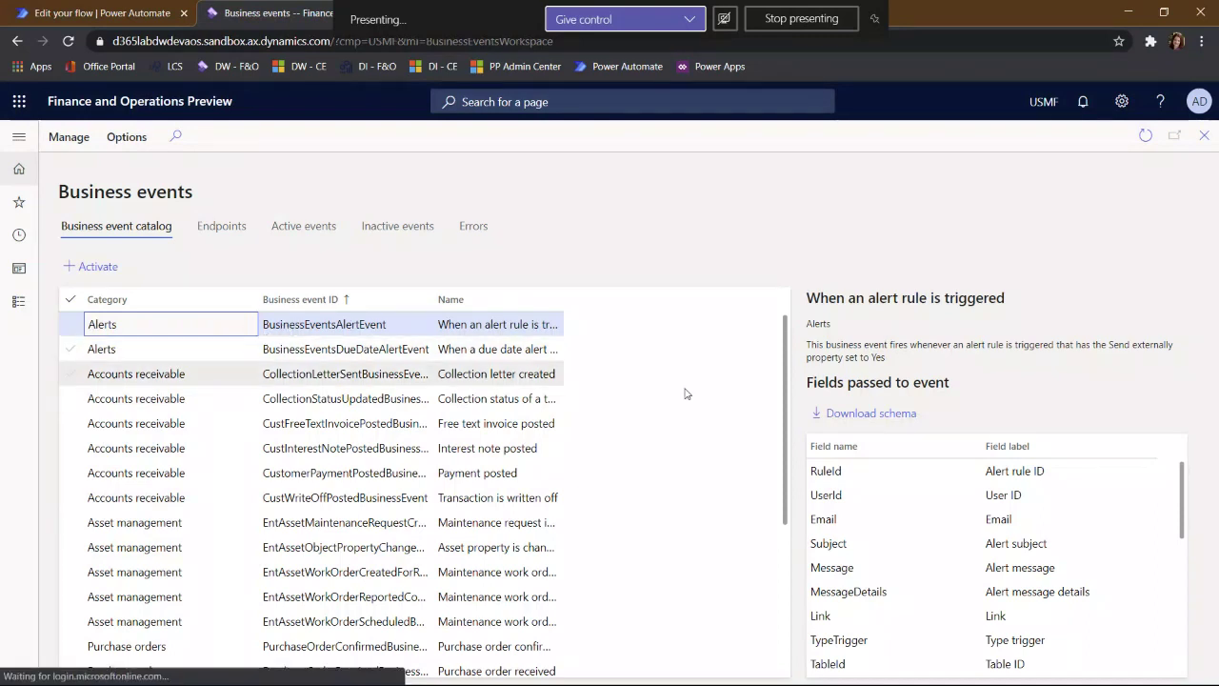
{"action": "left_click", "coordinate": [879, 414]}
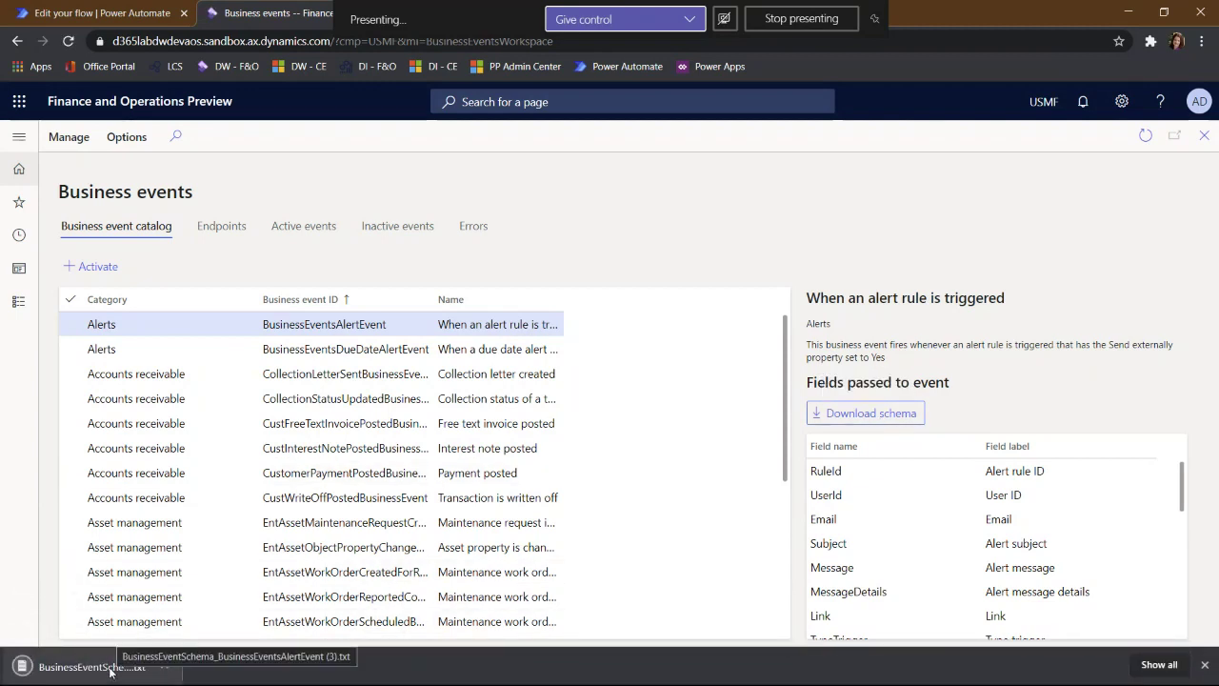
Open the downloaded BusinessEventsAlertEvent schema file and copy its entire contents.
{"action": "left_click", "coordinate": [56, 671]}
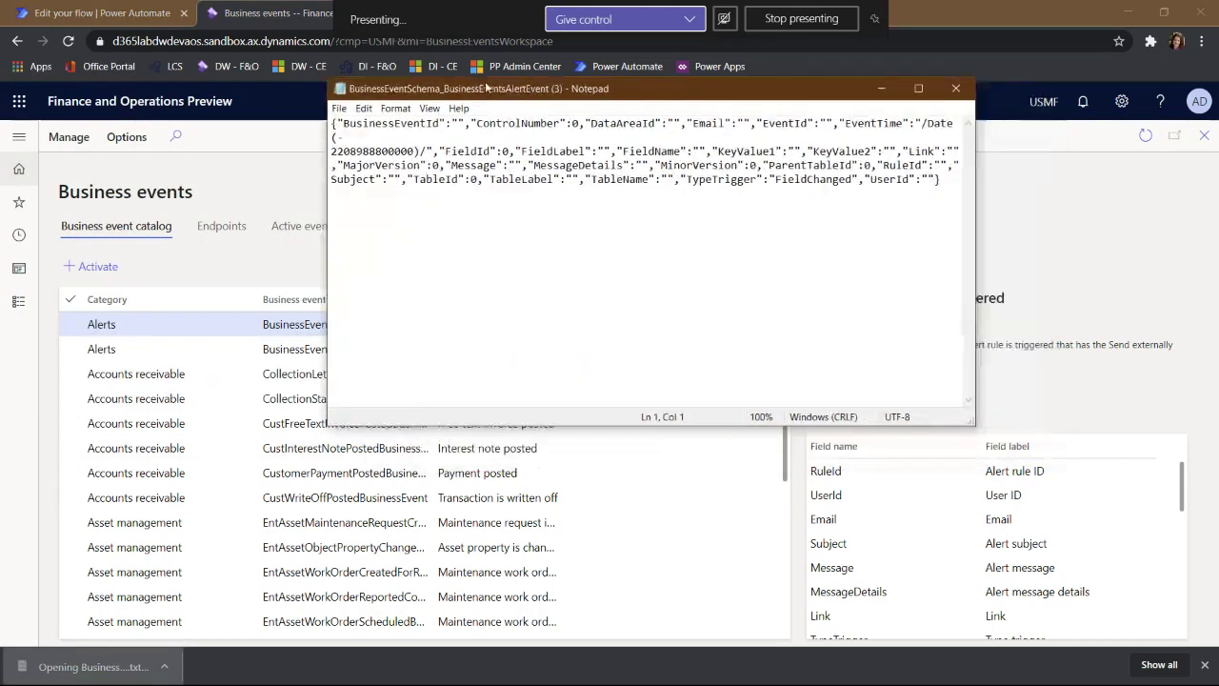
{"action": "key", "text": "ctrl+a"}
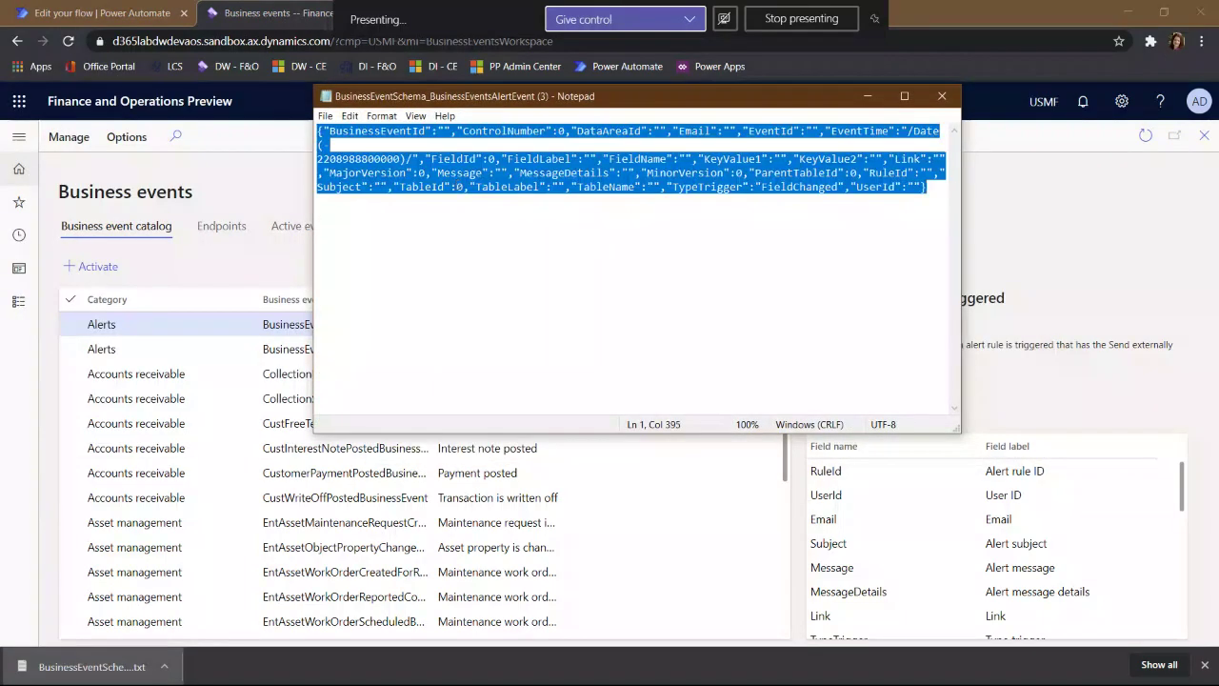
{"action": "left_click", "coordinate": [867, 96]}
Back in the Quality Assurance Tests flow, regenerate the Parse JSON schema from the copied sample payload.
{"action": "left_click", "coordinate": [105, 12]}
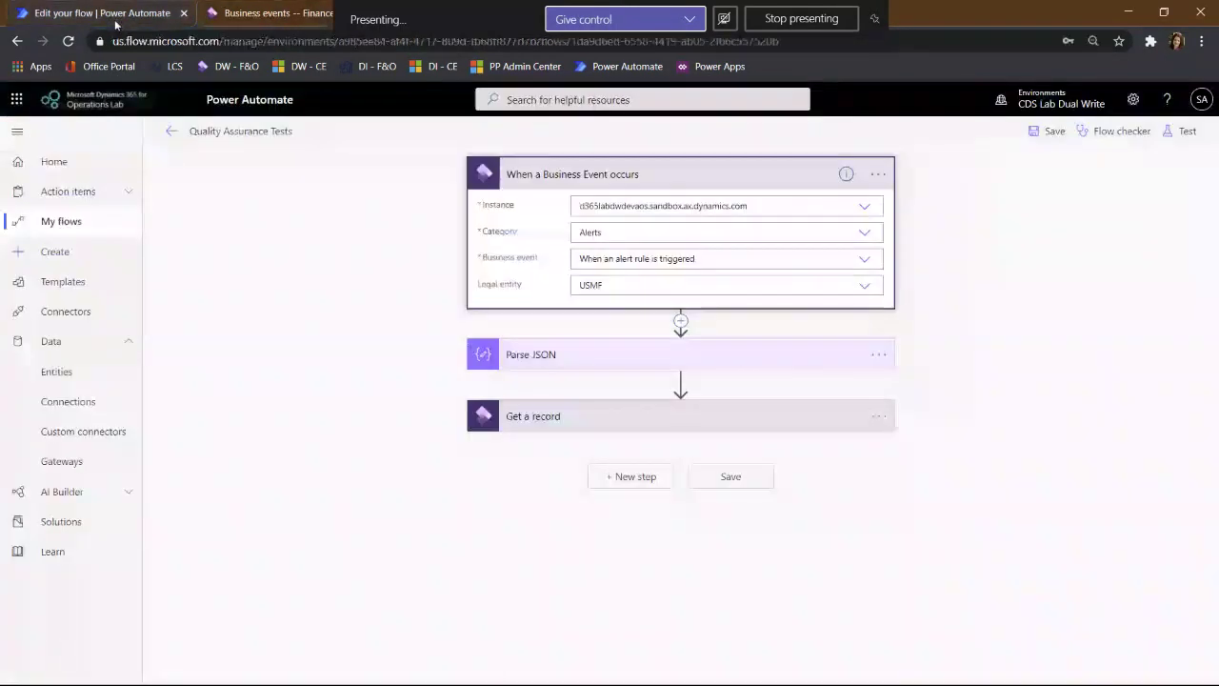
{"action": "left_click", "coordinate": [565, 355]}
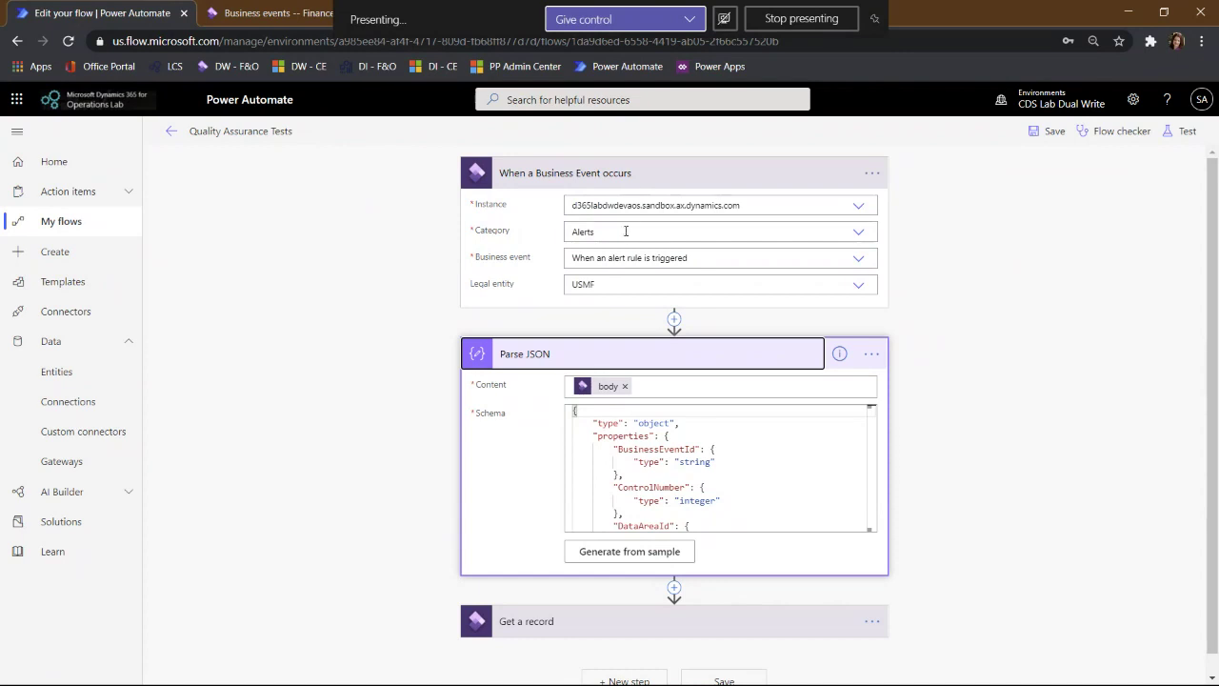
{"action": "left_click", "coordinate": [634, 553]}
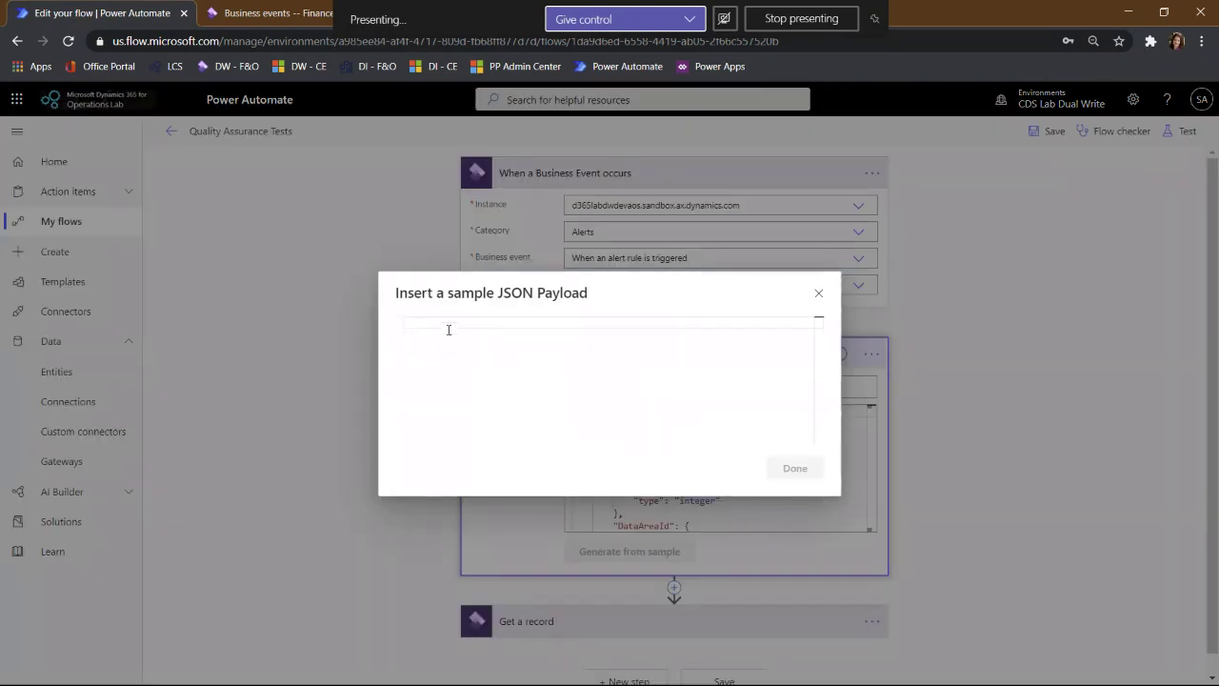
{"action": "key", "text": "ctrl+v"}
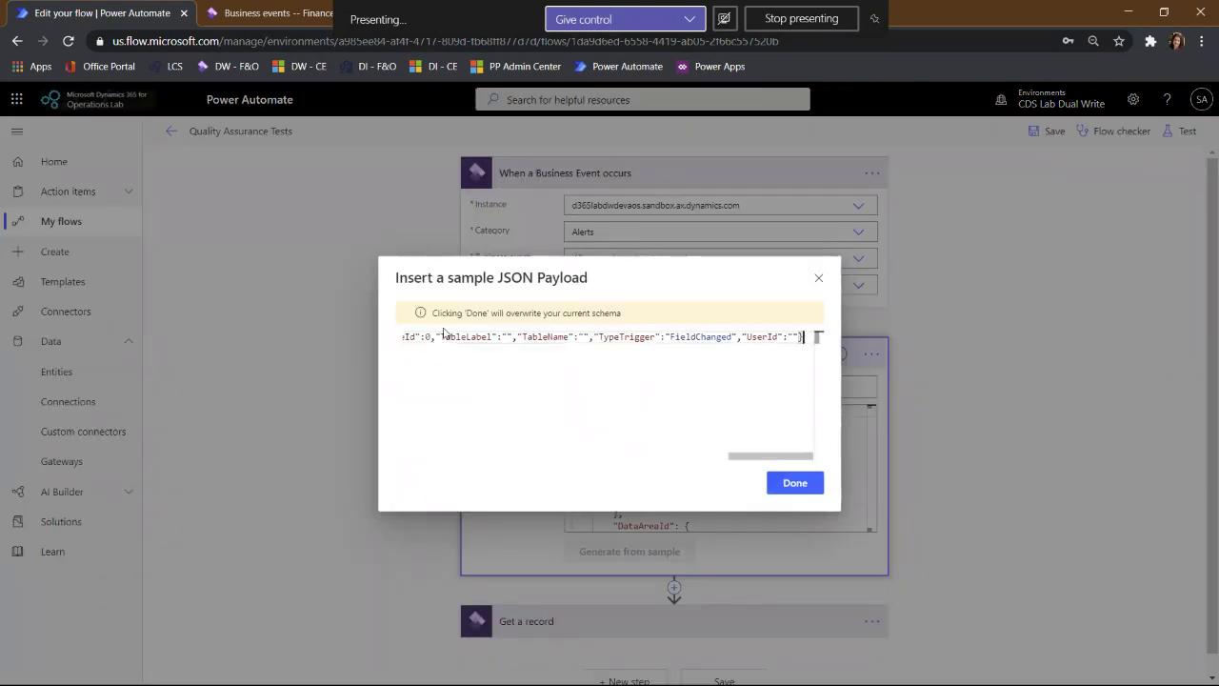
{"action": "left_click", "coordinate": [784, 488]}
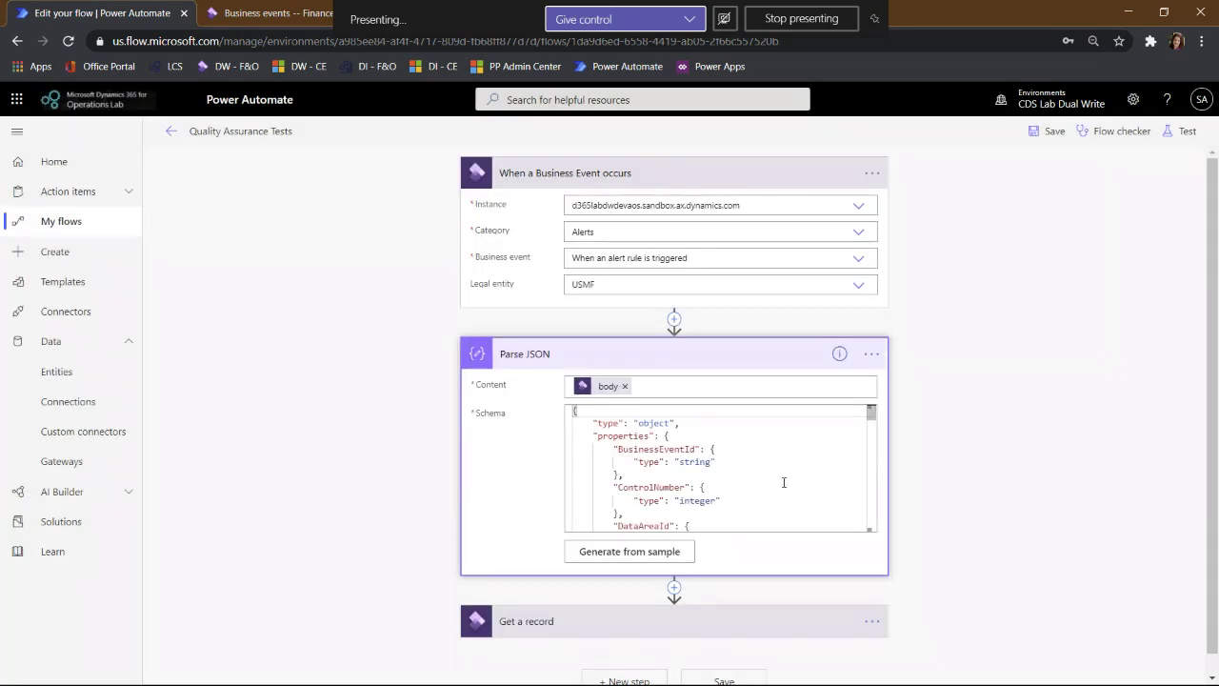
{"action": "left_click", "coordinate": [966, 454]}
Expand the Get a record step and examine its instance, entity name and object id.
{"action": "scroll", "coordinate": [969, 457], "scroll_direction": "down", "scroll_amount": 1}
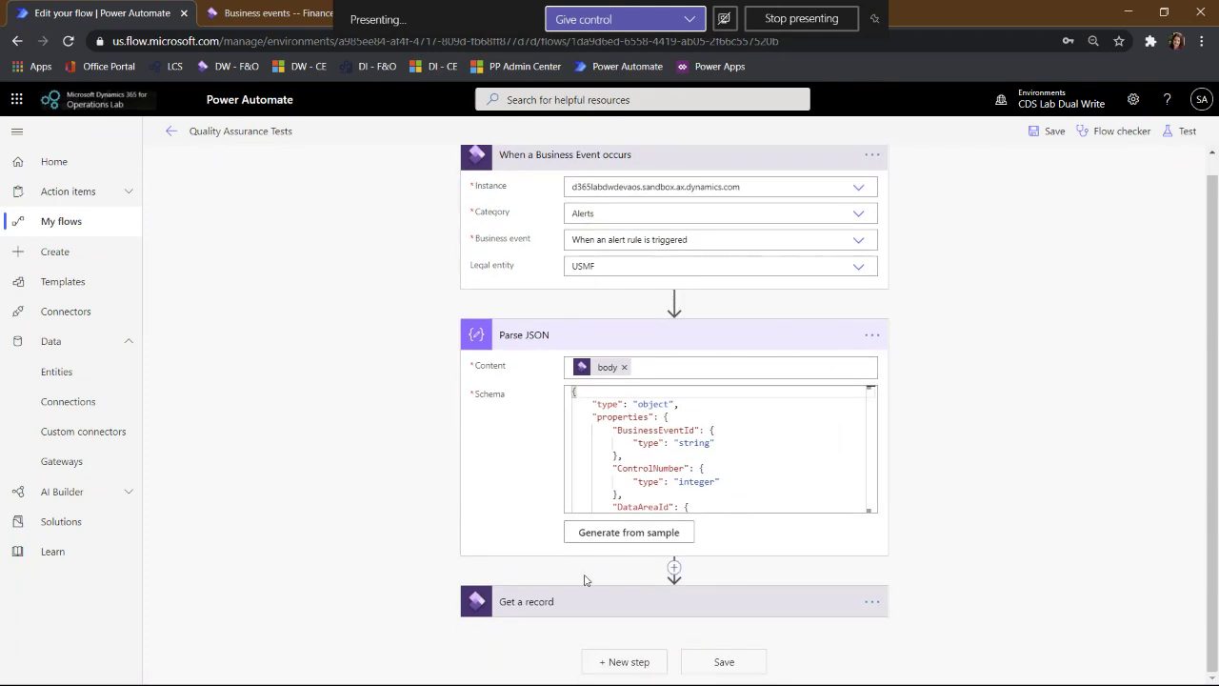
{"action": "left_click", "coordinate": [536, 602]}
{"action": "scroll", "coordinate": [367, 509], "scroll_direction": "down", "scroll_amount": 1}
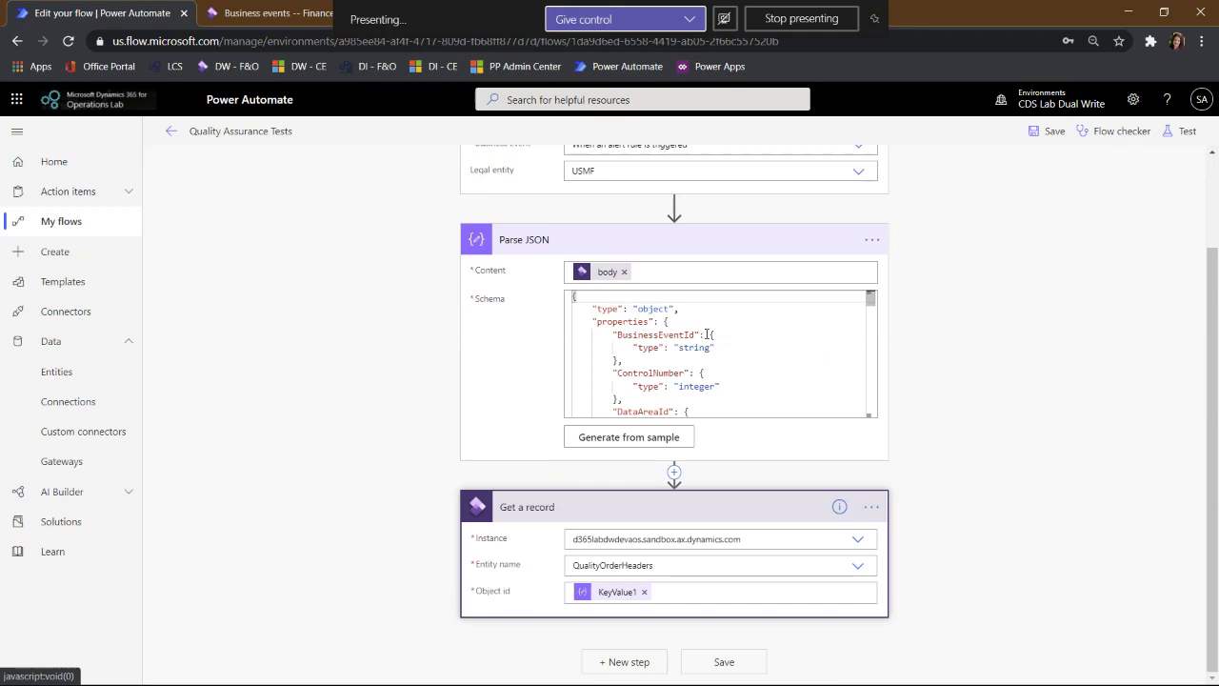
Add the "Run a flow built with Selenium IDE" action after the Get a record step.
{"action": "left_click", "coordinate": [631, 661]}
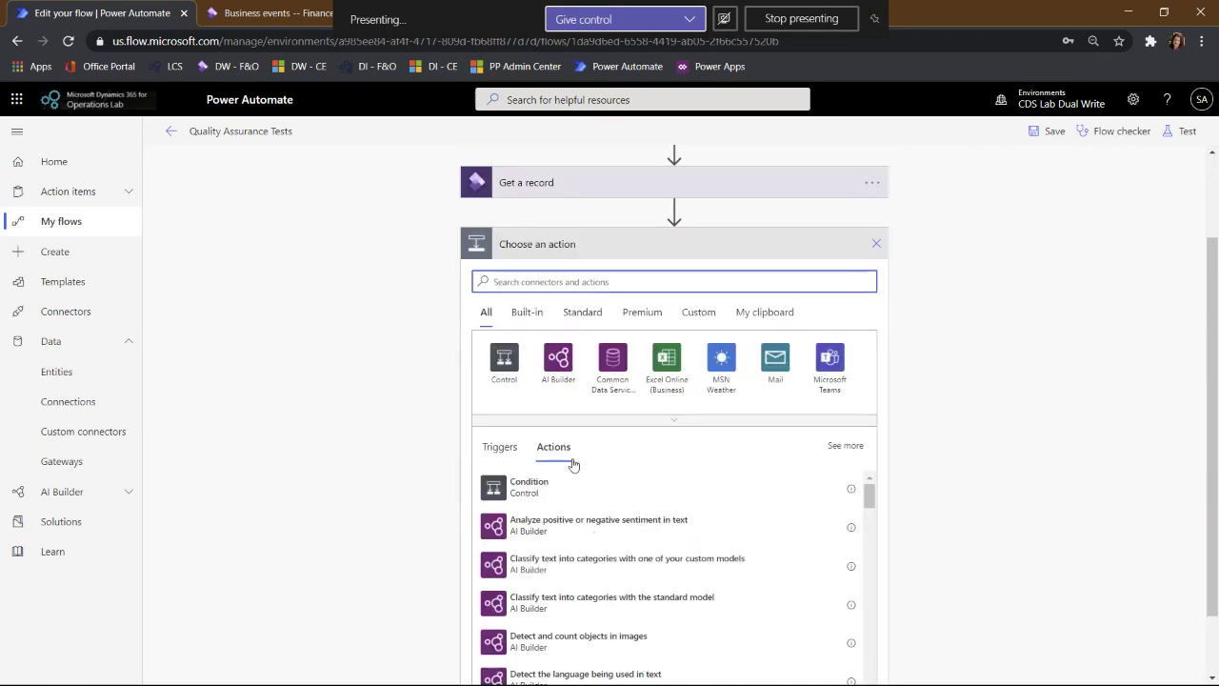
{"action": "type", "text": "ui flo"}
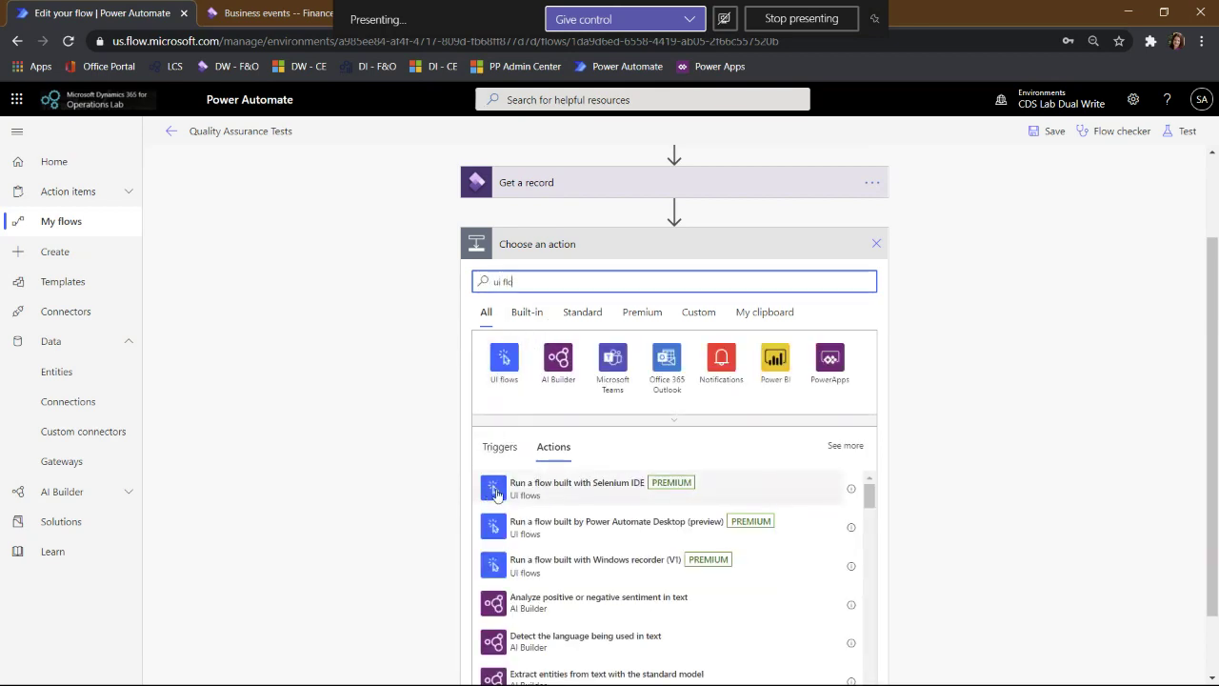
{"action": "left_click", "coordinate": [558, 499]}
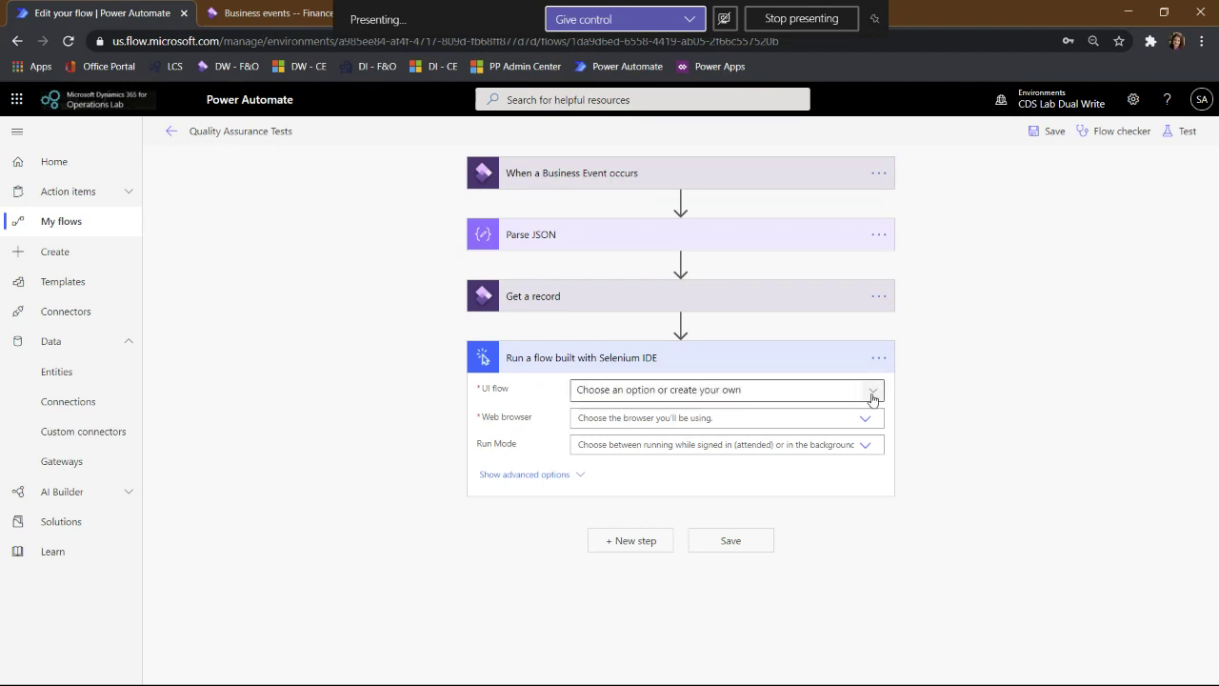
Set the Selenium action's UI flow to Quality Order Lab Test, web browser to Google Chrome and run mode to Attended.
{"action": "left_click", "coordinate": [869, 429]}
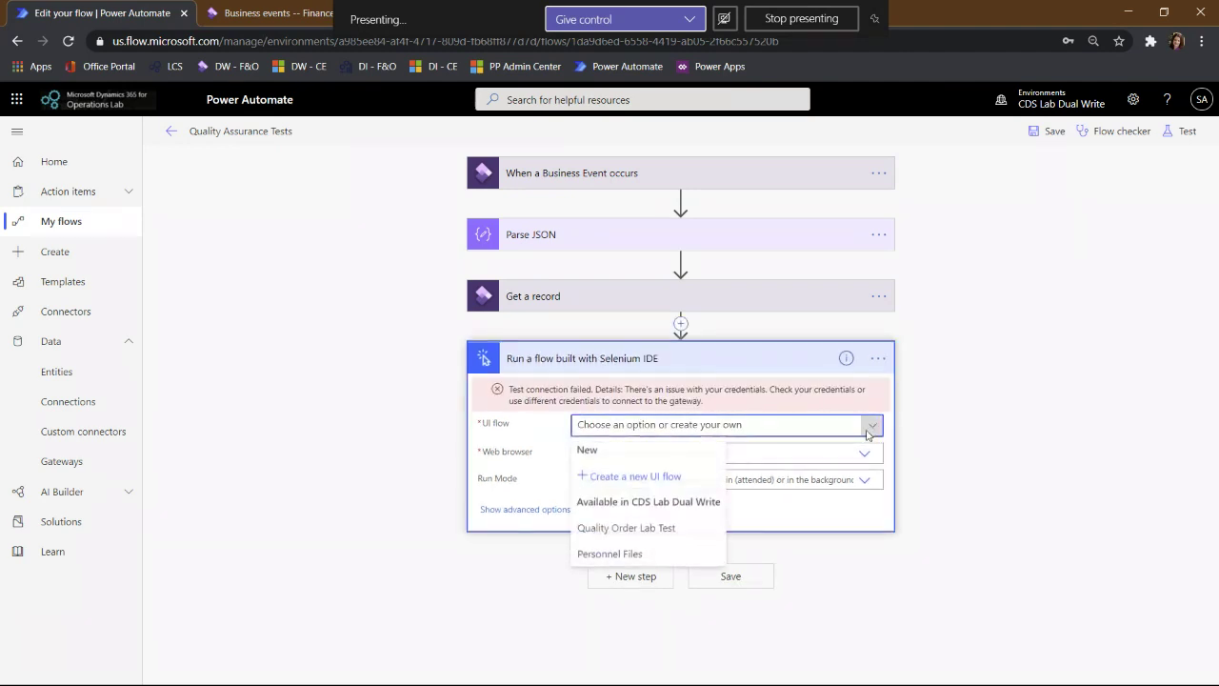
{"action": "left_click", "coordinate": [625, 530]}
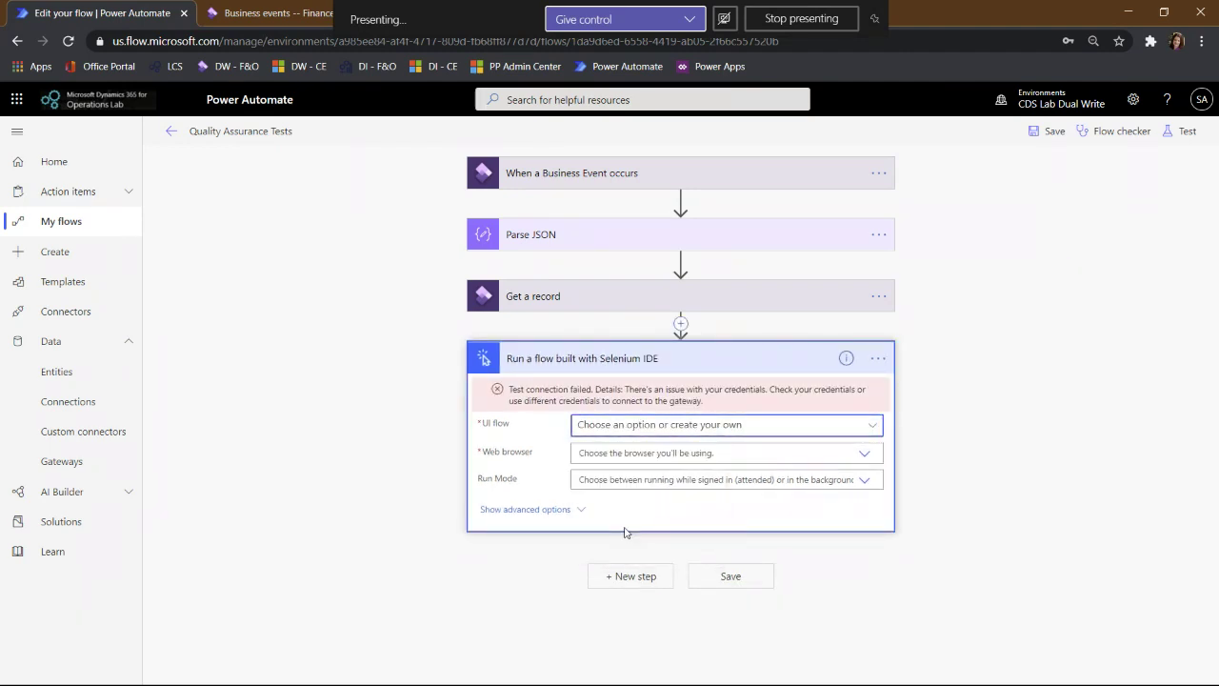
{"action": "left_click", "coordinate": [641, 454]}
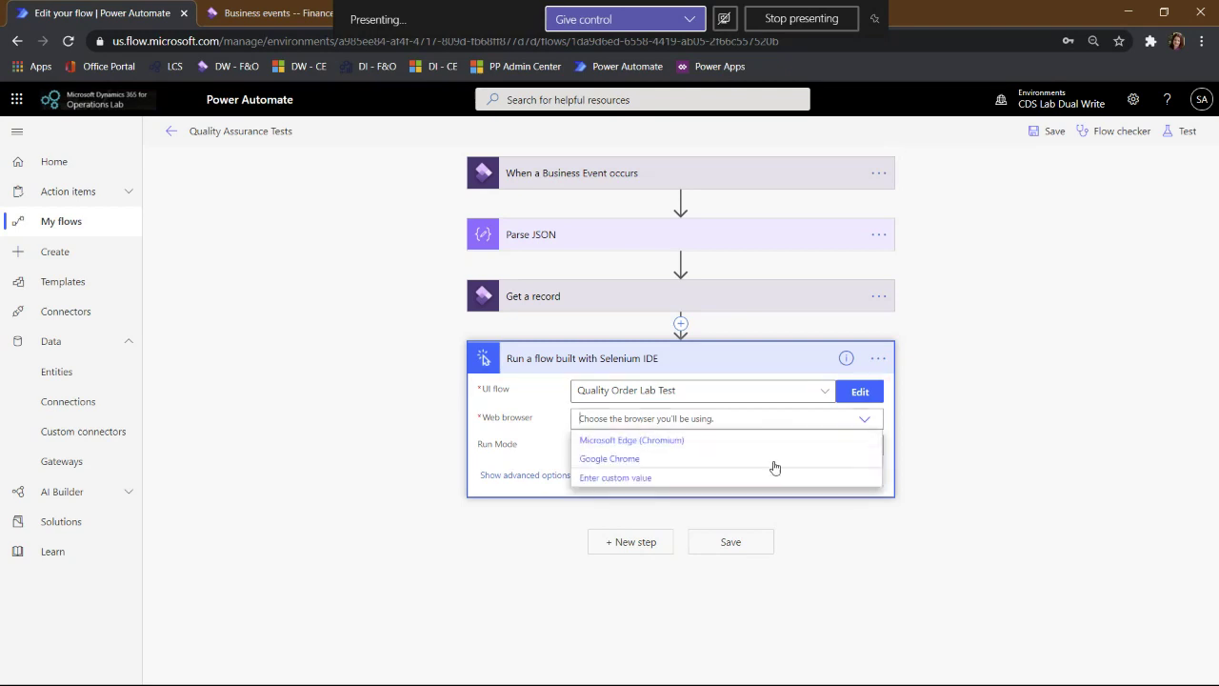
{"action": "left_click", "coordinate": [614, 465]}
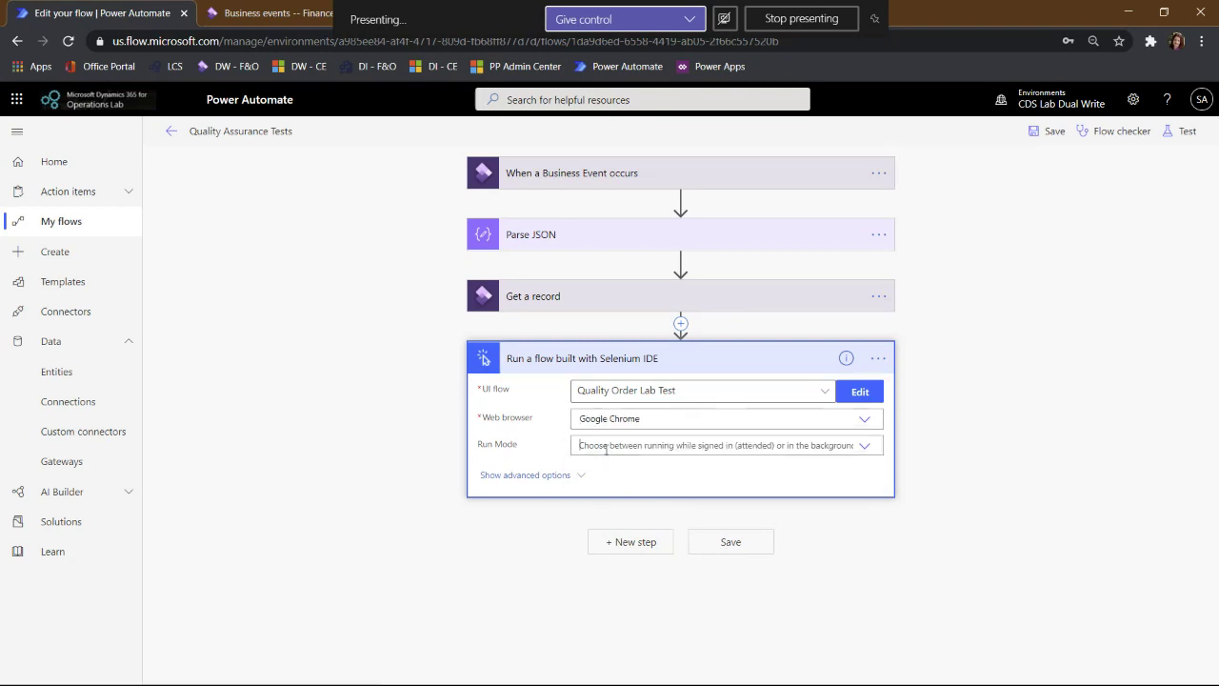
{"action": "left_click", "coordinate": [606, 448]}
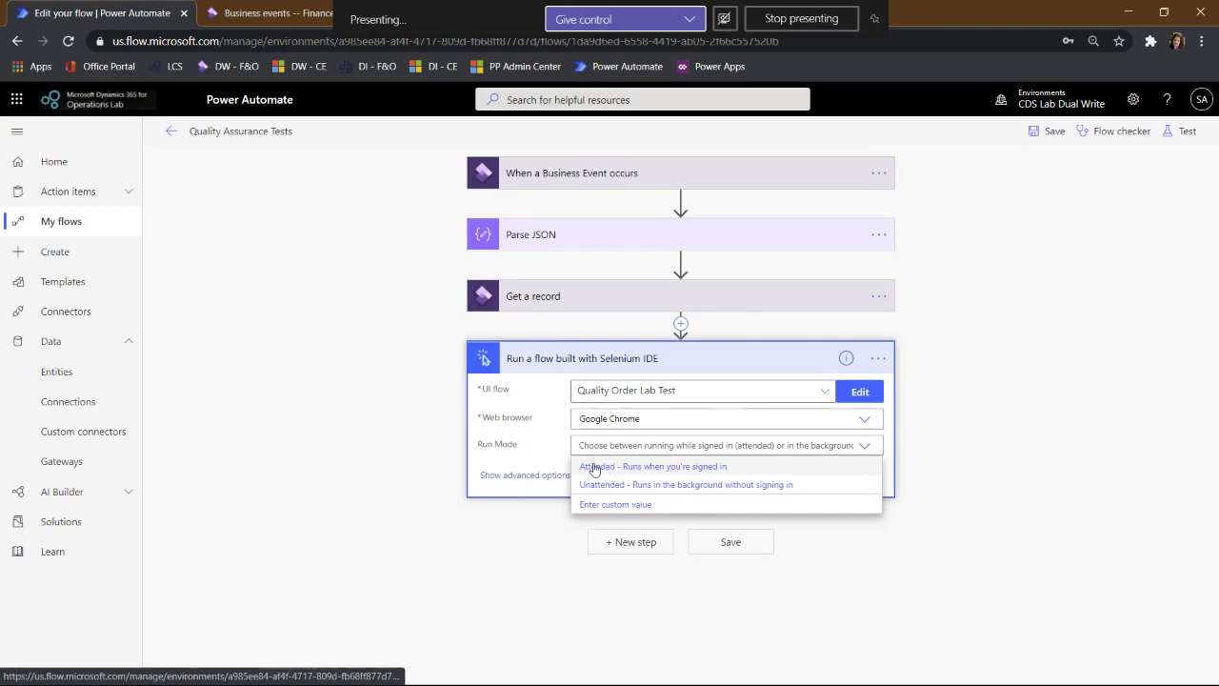
{"action": "left_click", "coordinate": [594, 467]}
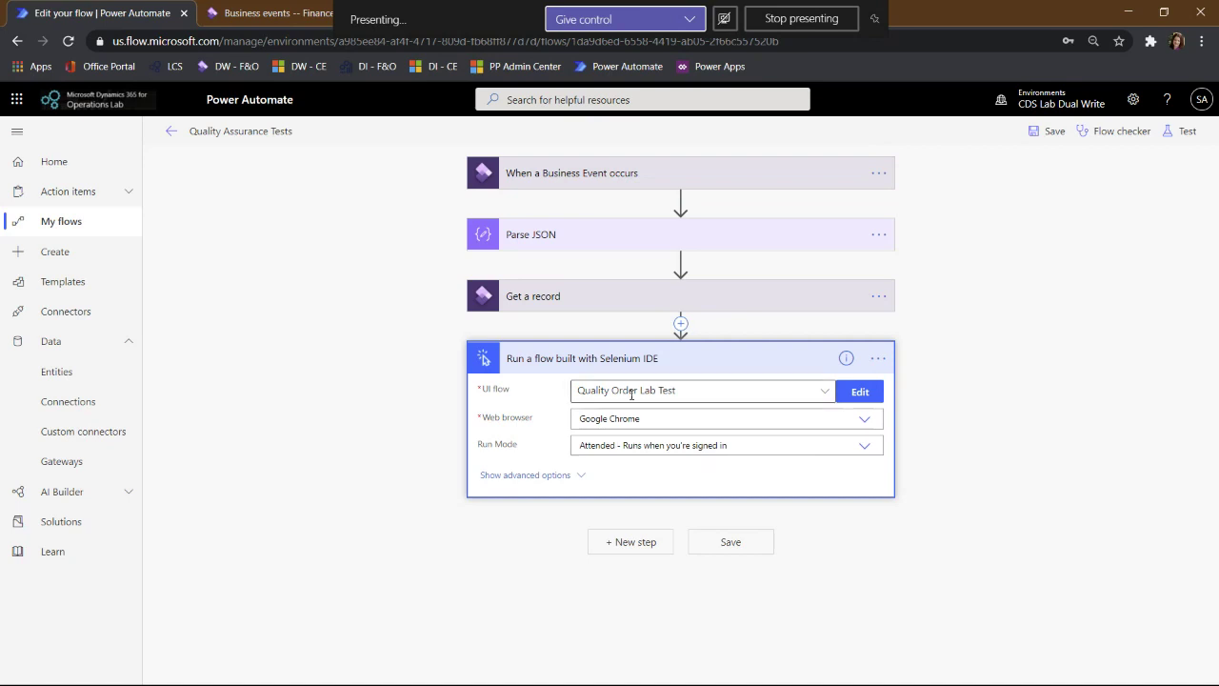
Show the Selenium action's advanced options and examine the step delay and auto timeout settings.
{"action": "left_click", "coordinate": [531, 478]}
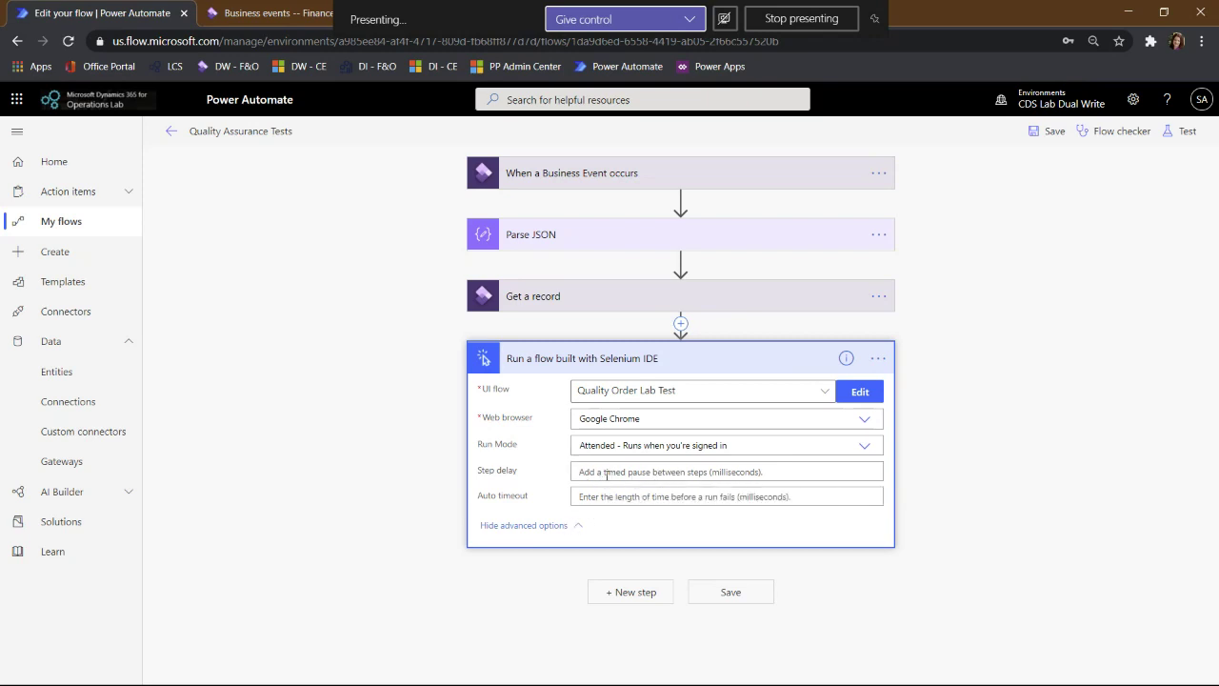
{"action": "left_click", "coordinate": [605, 473]}
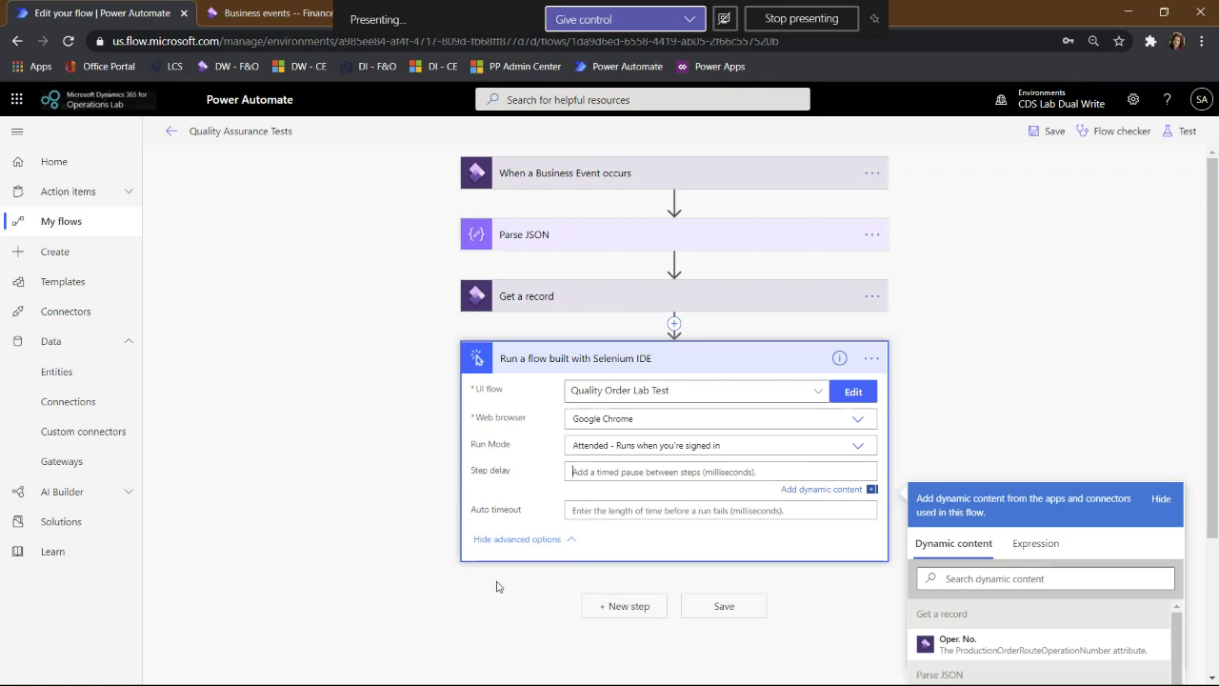
{"action": "left_click", "coordinate": [514, 606]}
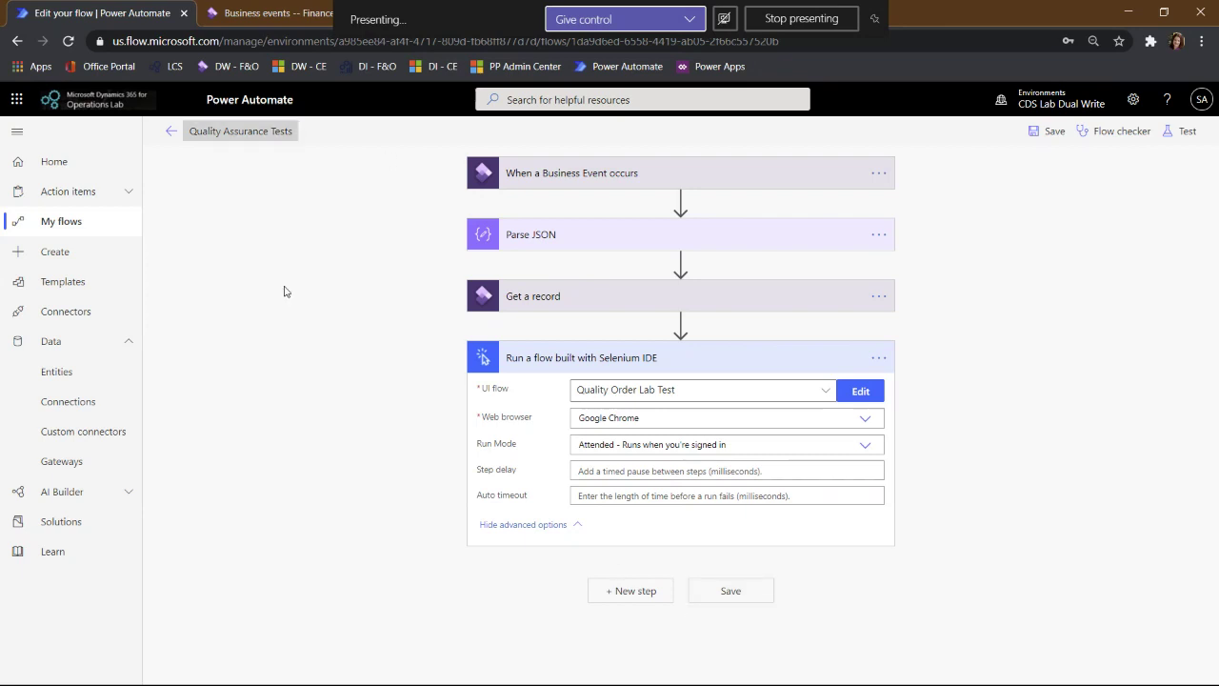
Try to save the Quality Assurance Tests flow, and leave the editor for the flow's details page.
{"action": "left_click", "coordinate": [730, 588]}
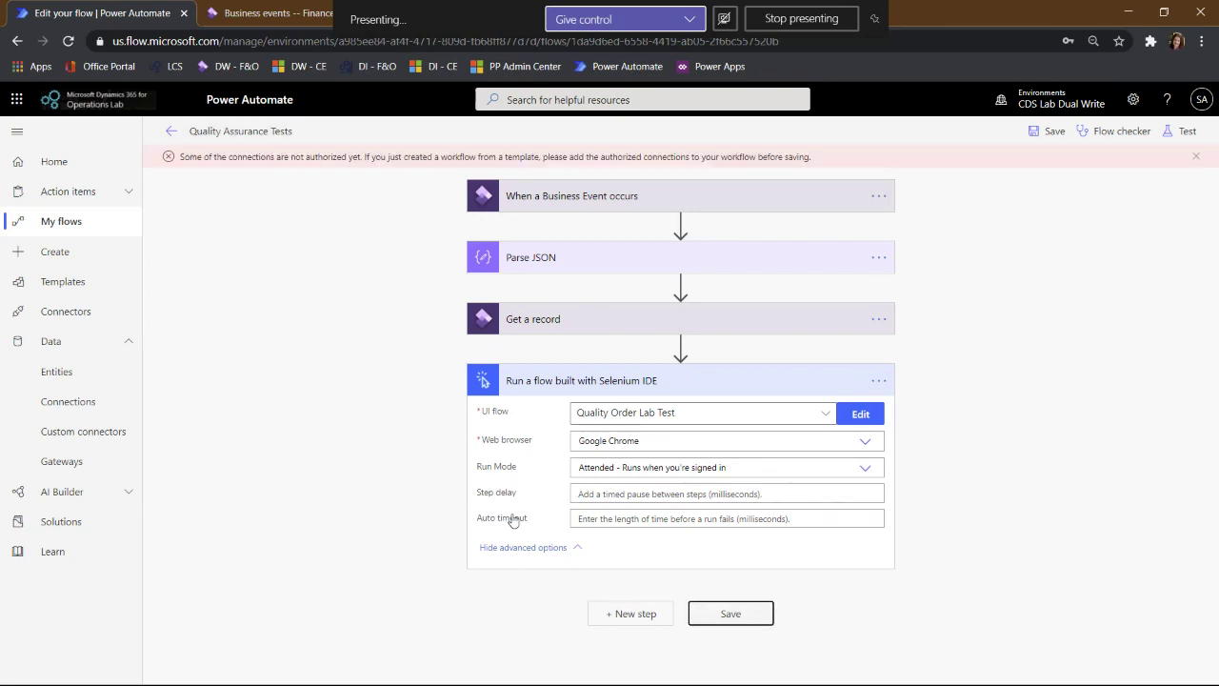
{"action": "left_click", "coordinate": [172, 130]}
{"action": "left_click", "coordinate": [687, 161]}
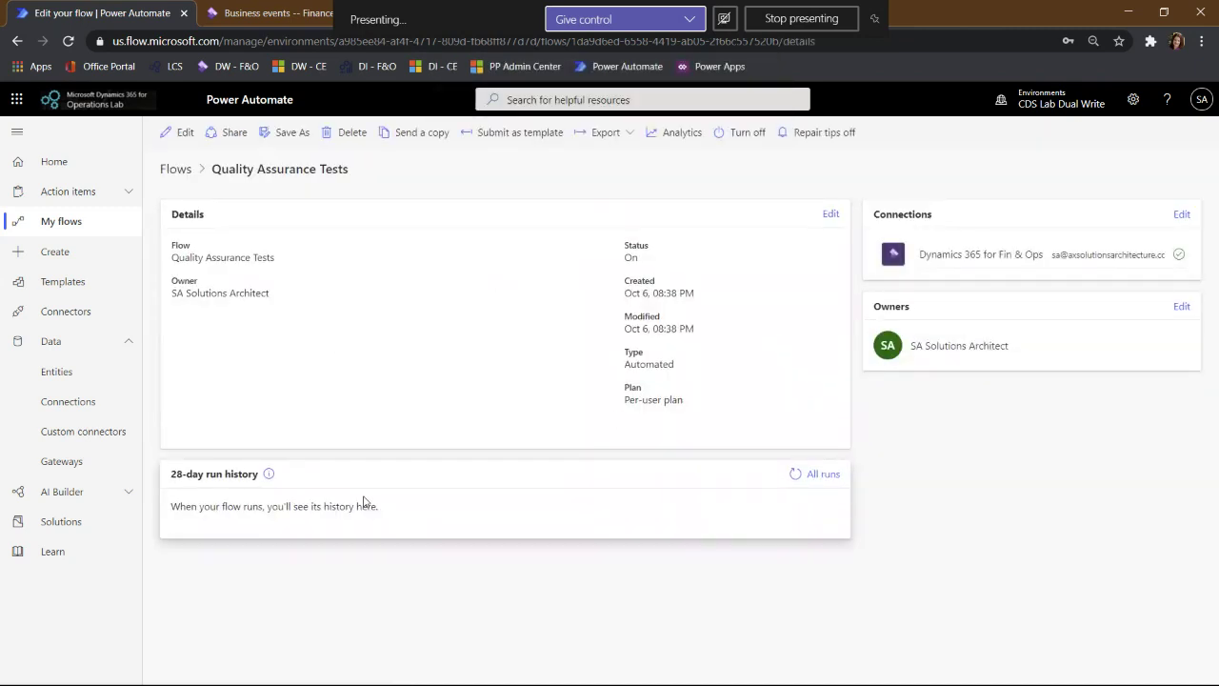
Open the Quality Order Lab Test UI flow for editing in Selenium IDE.
{"action": "left_click", "coordinate": [181, 172]}
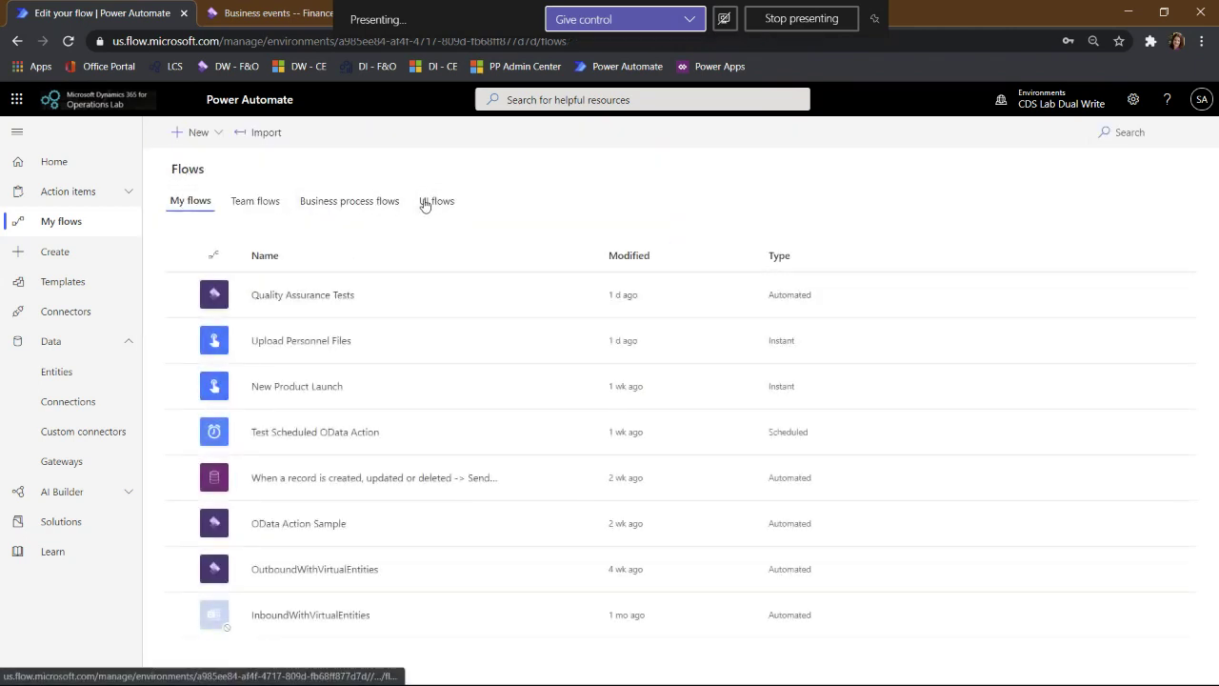
{"action": "left_click", "coordinate": [425, 203]}
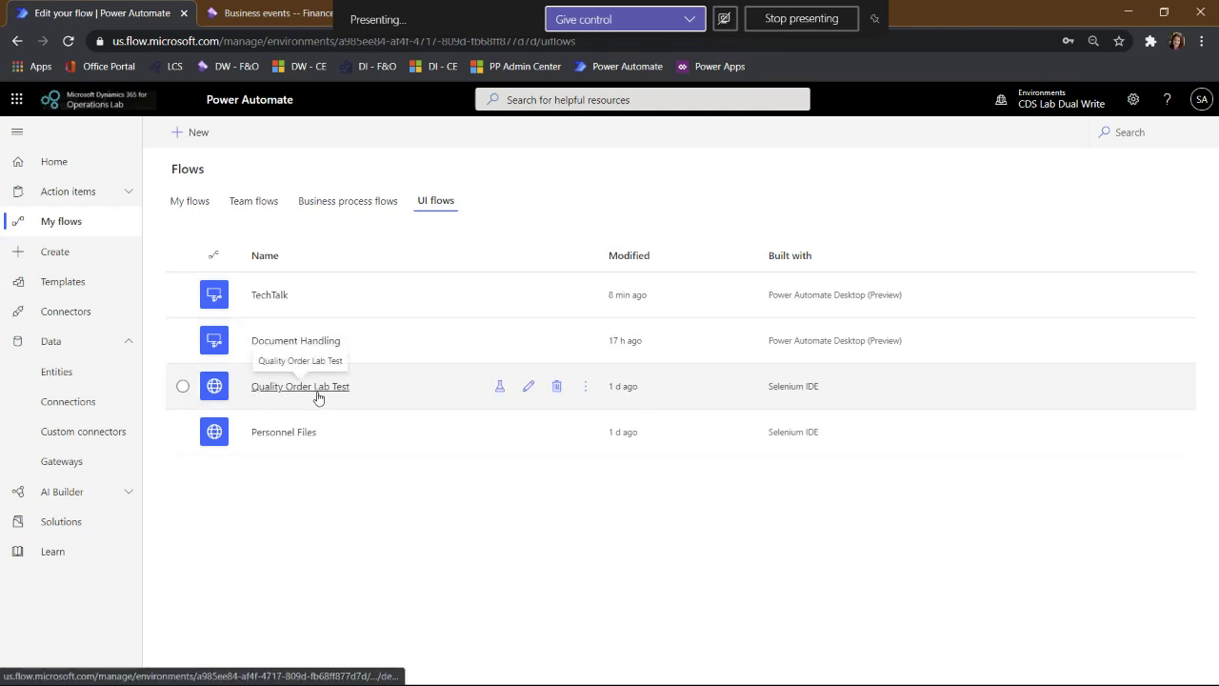
{"action": "left_click", "coordinate": [529, 391]}
{"action": "left_click", "coordinate": [529, 390]}
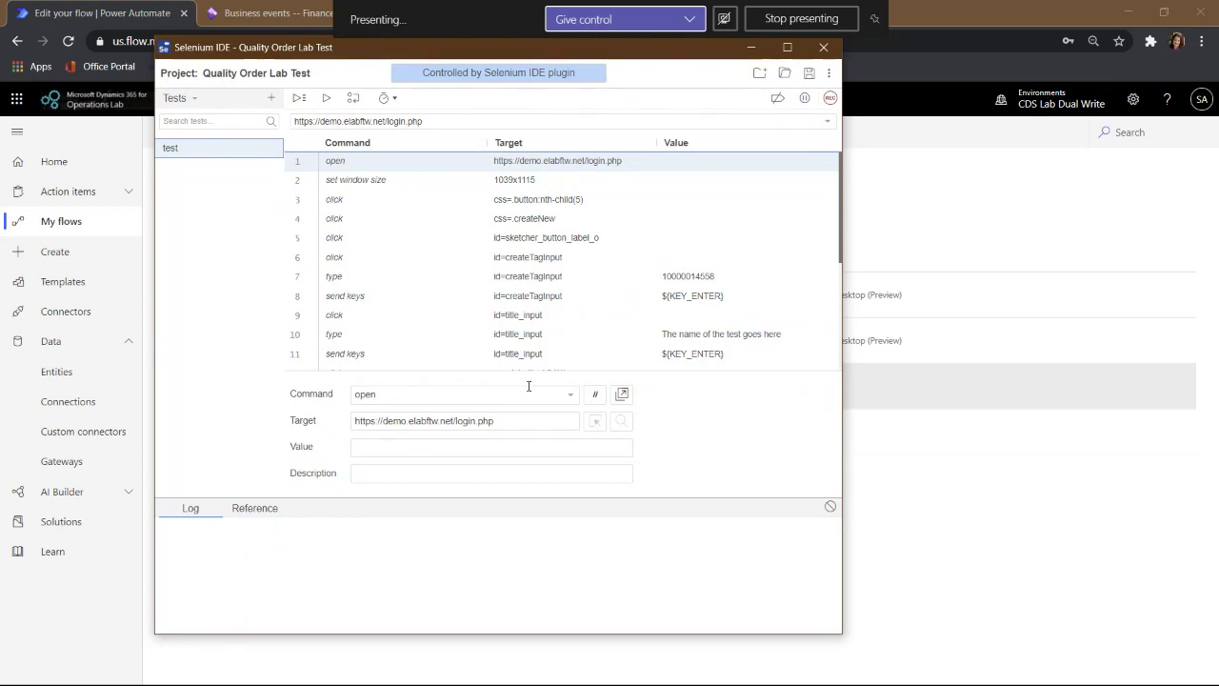
Set the value of the test's type command targeting id=createTagInput to the variable $(QualityOrderNumber).
{"action": "left_click", "coordinate": [831, 105]}
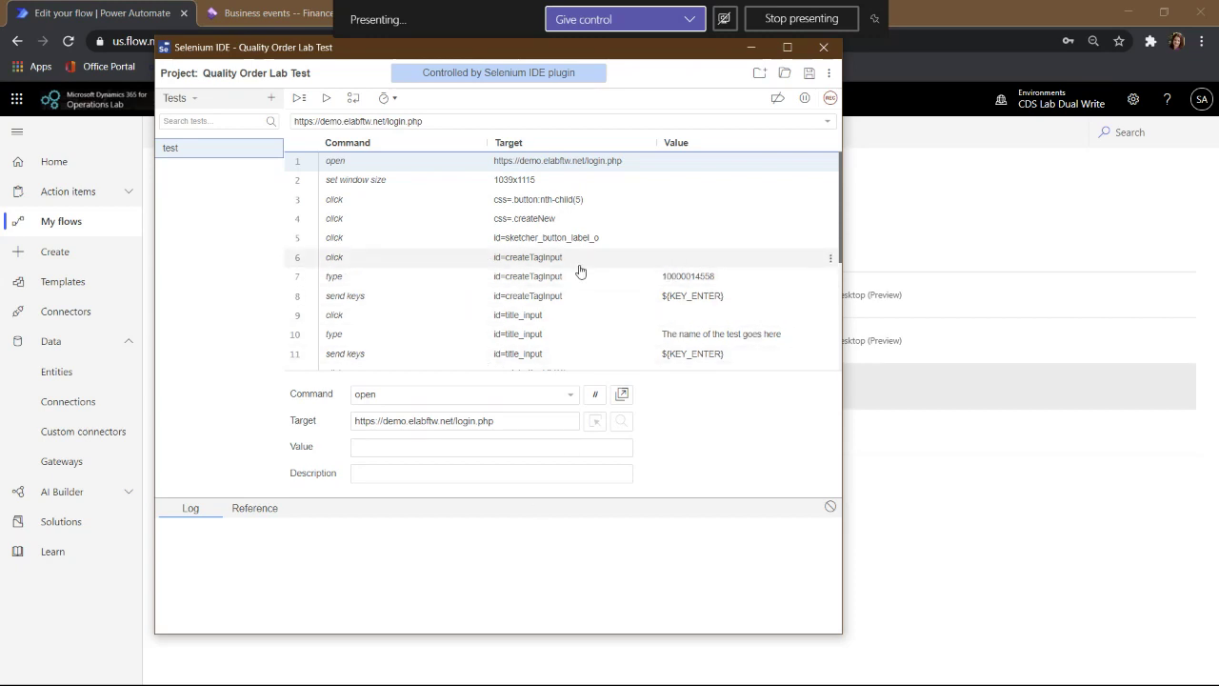
{"action": "left_click", "coordinate": [712, 283]}
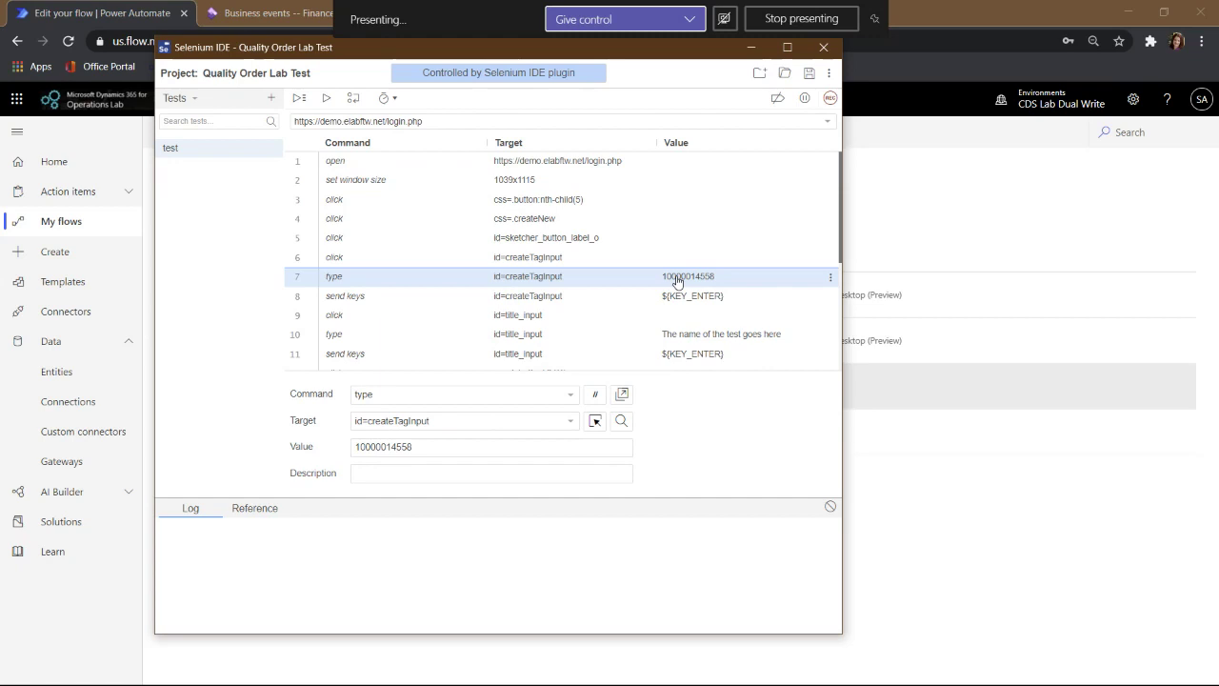
{"action": "left_click", "coordinate": [446, 450]}
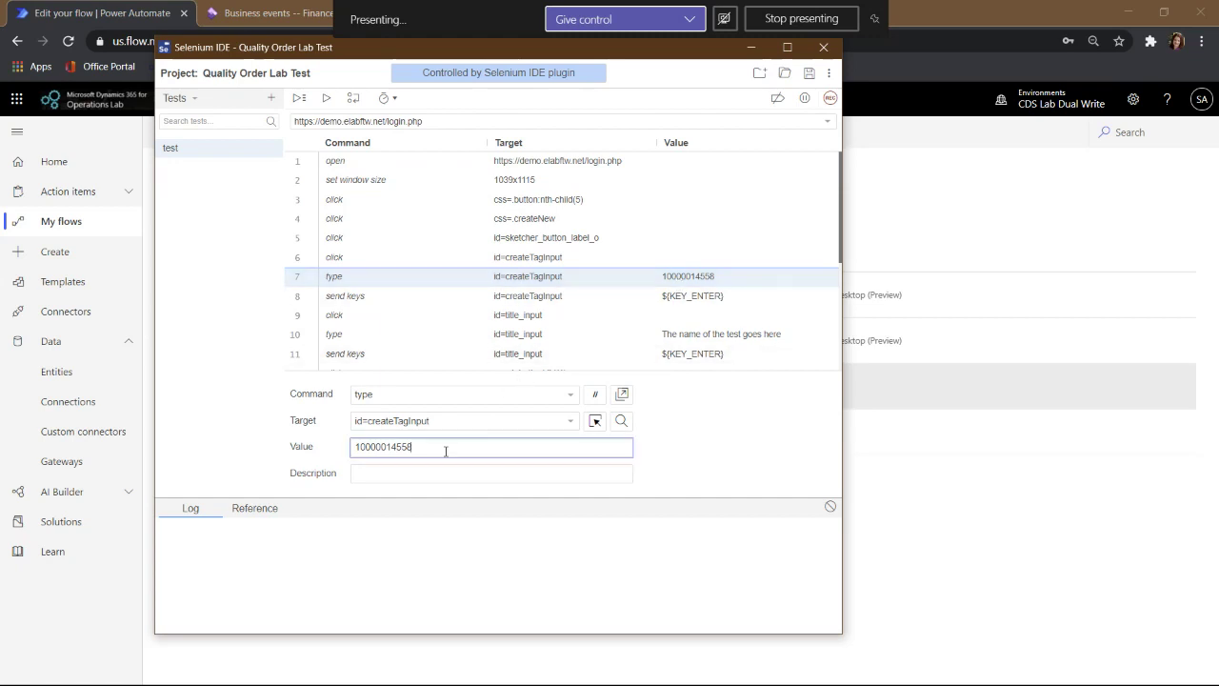
{"action": "left_click_drag", "start_coordinate": [445, 451], "coordinate": [346, 457]}
{"action": "type", "text": "${}"}
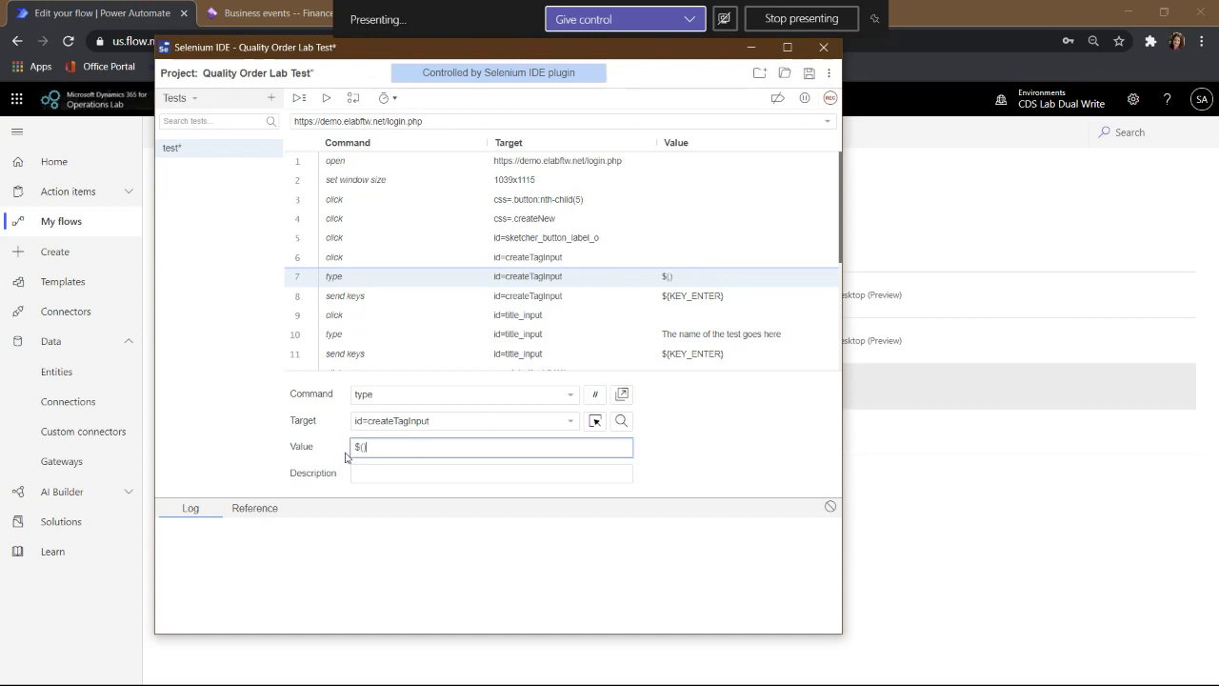
{"action": "type", "text": "QualityOrderN"}
{"action": "type", "text": "umber"}
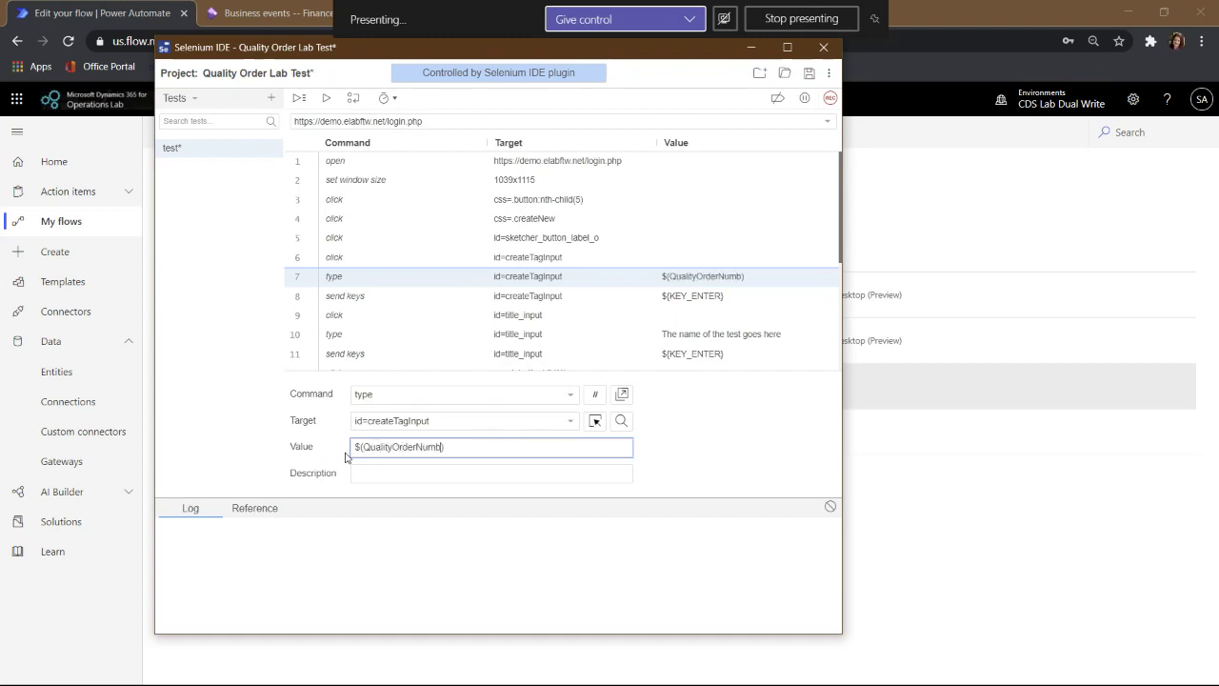
{"action": "left_click", "coordinate": [528, 473]}
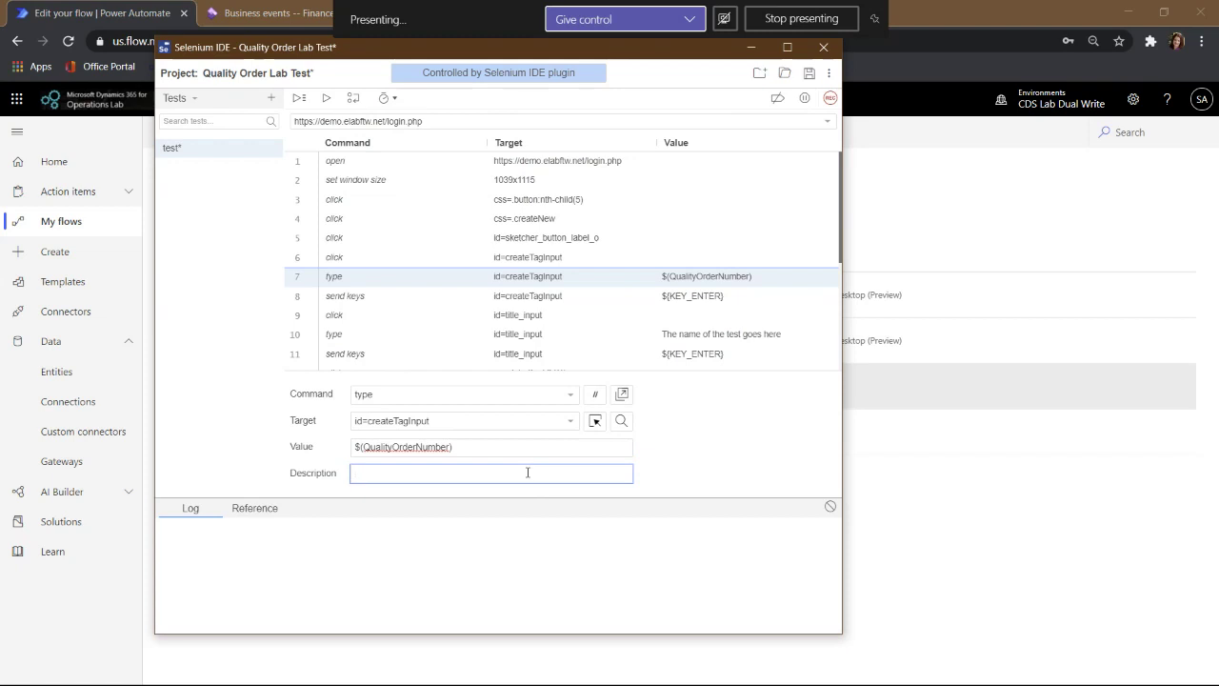
Replace the createTagInput command's value with a sample quality order number, run the current test, and dismiss Chrome's password warning.
{"action": "left_click_drag", "start_coordinate": [499, 445], "coordinate": [356, 456]}
{"action": "type", "text": "1201546"}
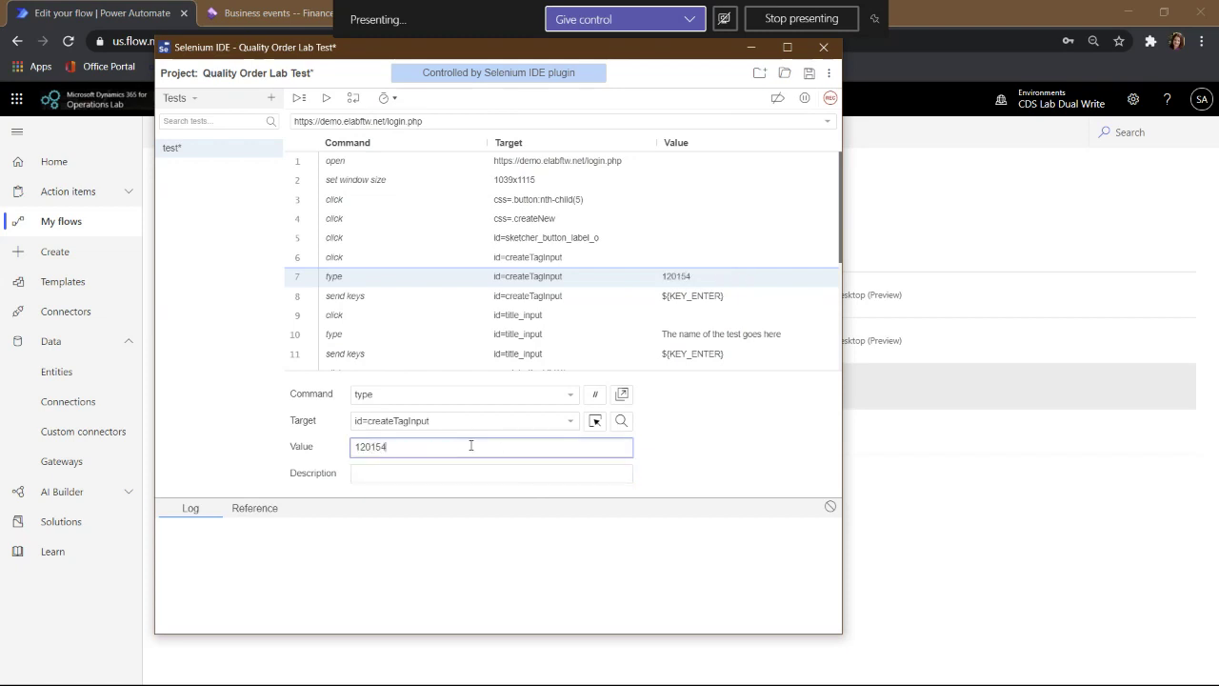
{"action": "left_click", "coordinate": [439, 473]}
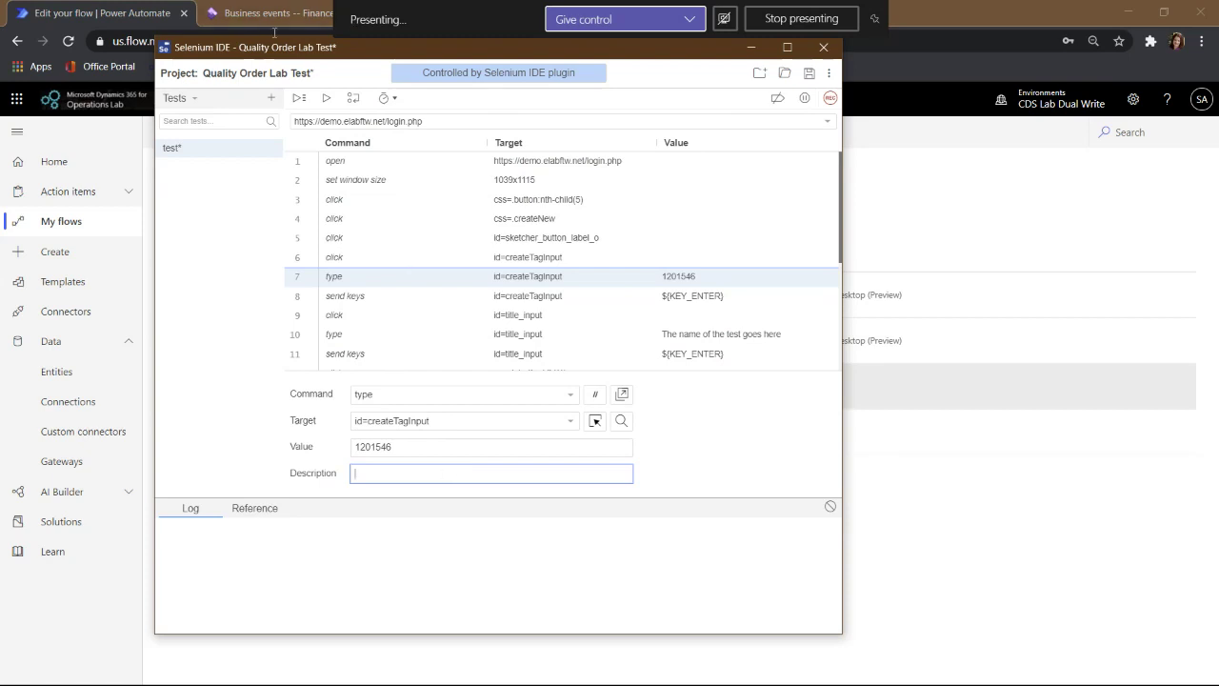
{"action": "left_click", "coordinate": [328, 99]}
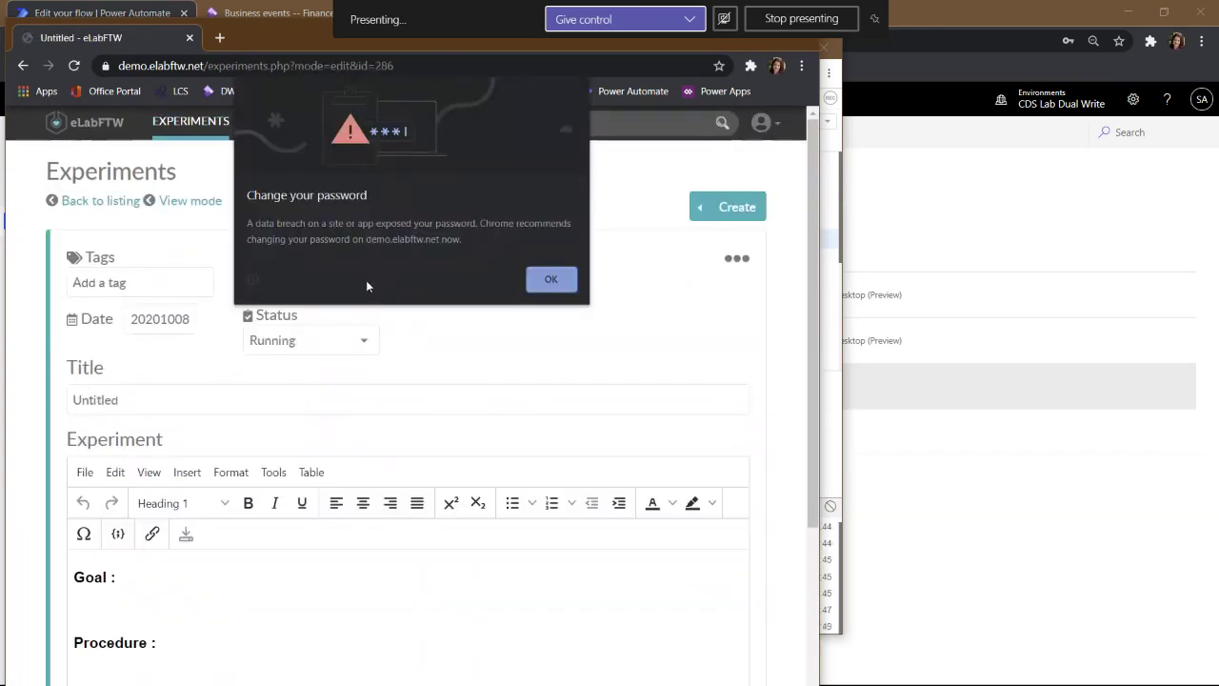
{"action": "left_click", "coordinate": [550, 285]}
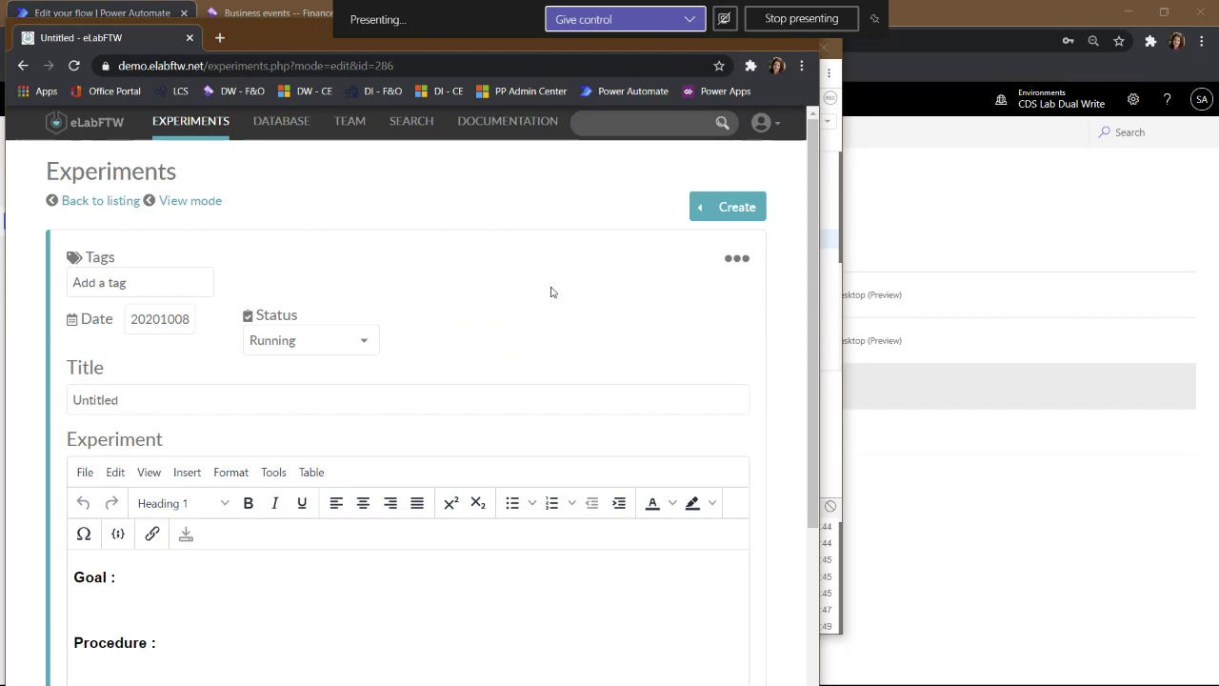
Examine the new eLabFTW experiment form's tag, title and experiment text fields, and return to the Selenium IDE window.
{"action": "scroll", "coordinate": [533, 296], "scroll_direction": "down", "scroll_amount": 2}
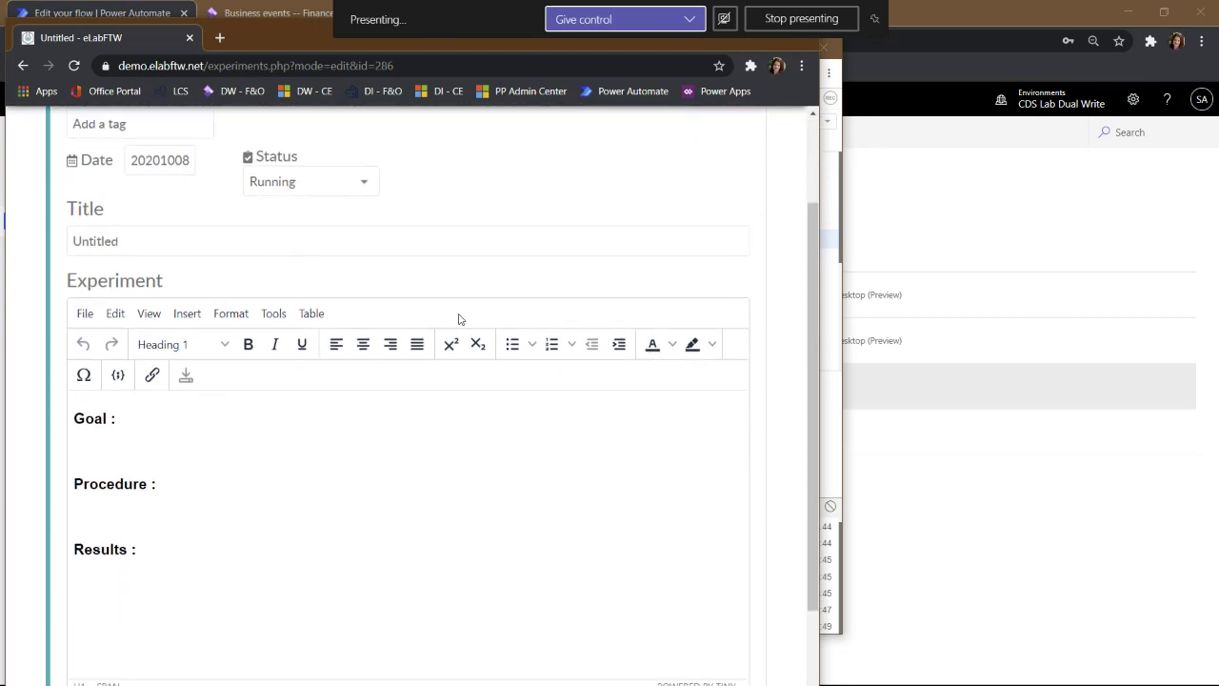
{"action": "scroll", "coordinate": [457, 318], "scroll_direction": "up", "scroll_amount": 2}
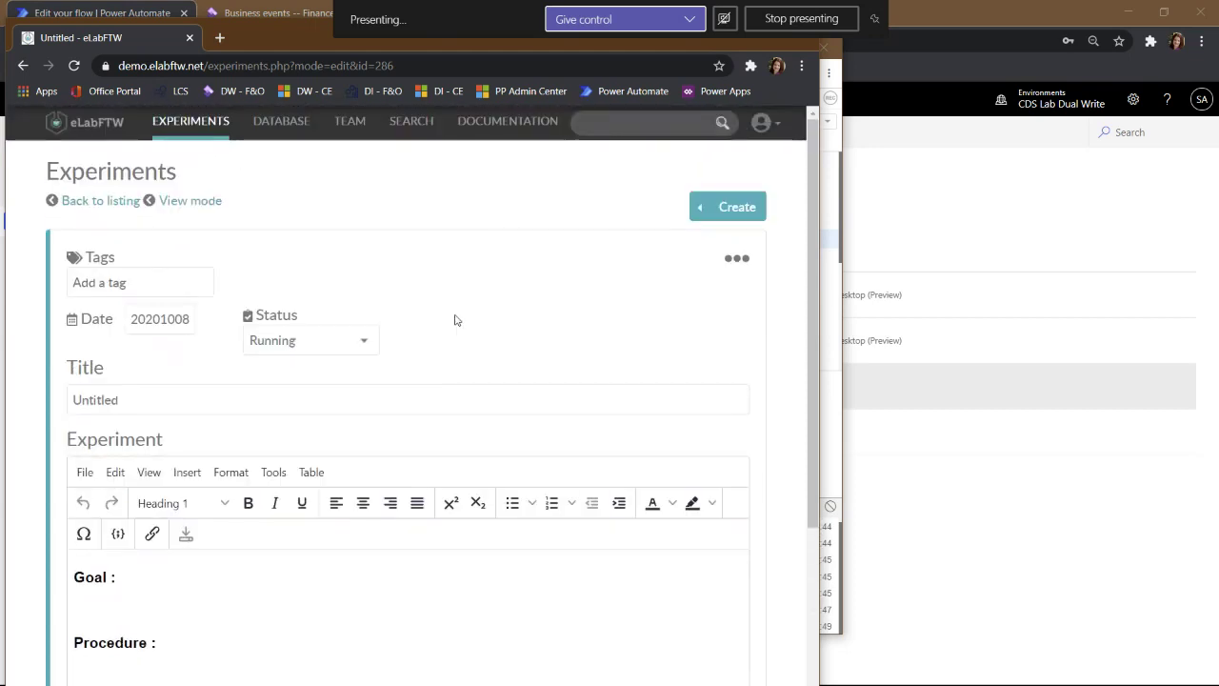
{"action": "left_click", "coordinate": [90, 284]}
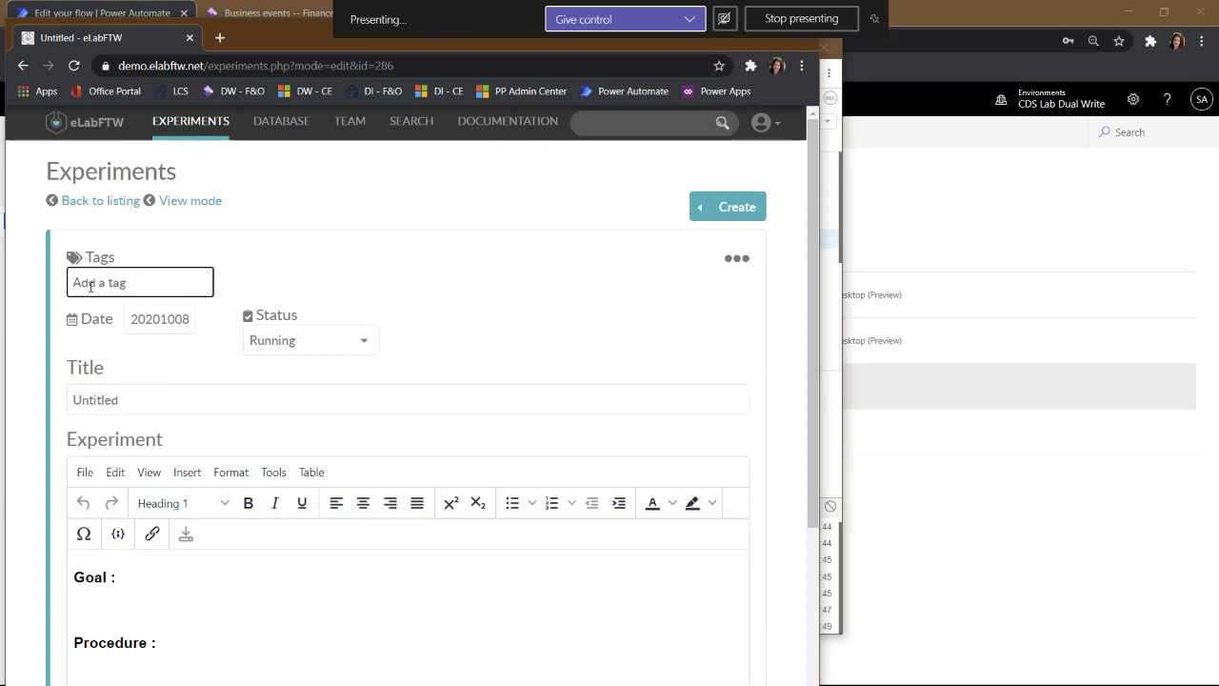
{"action": "left_click", "coordinate": [161, 584]}
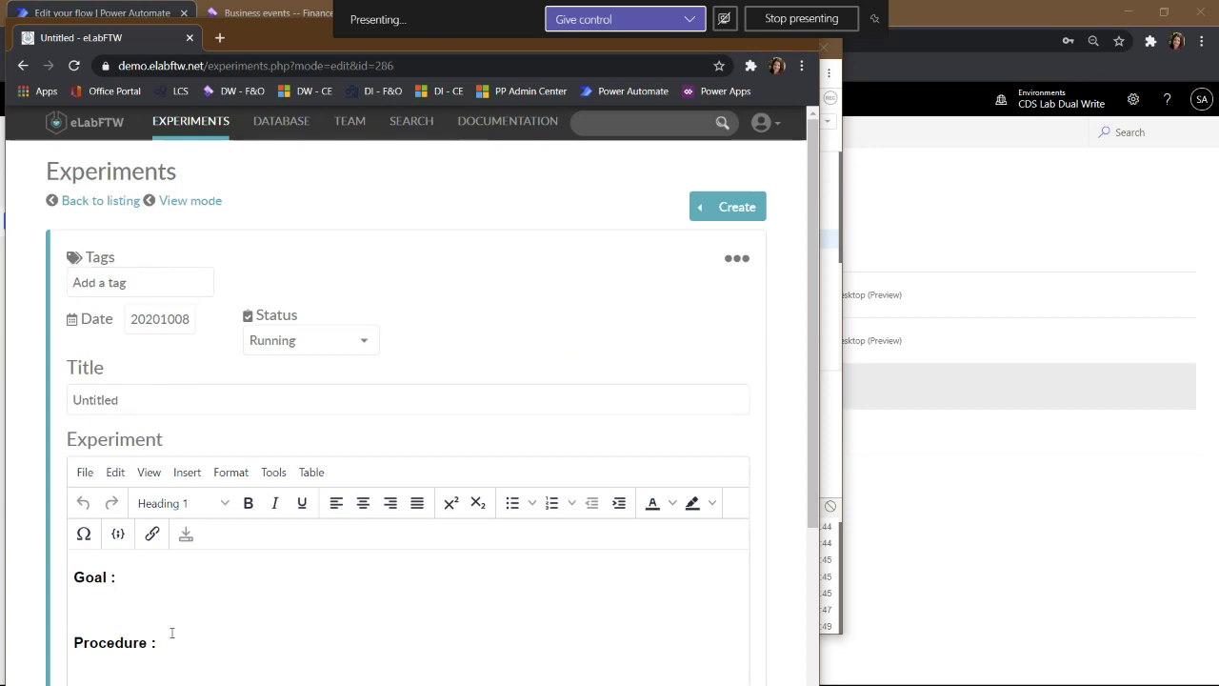
{"action": "scroll", "coordinate": [172, 633], "scroll_direction": "down", "scroll_amount": 2}
{"action": "left_click", "coordinate": [94, 249]}
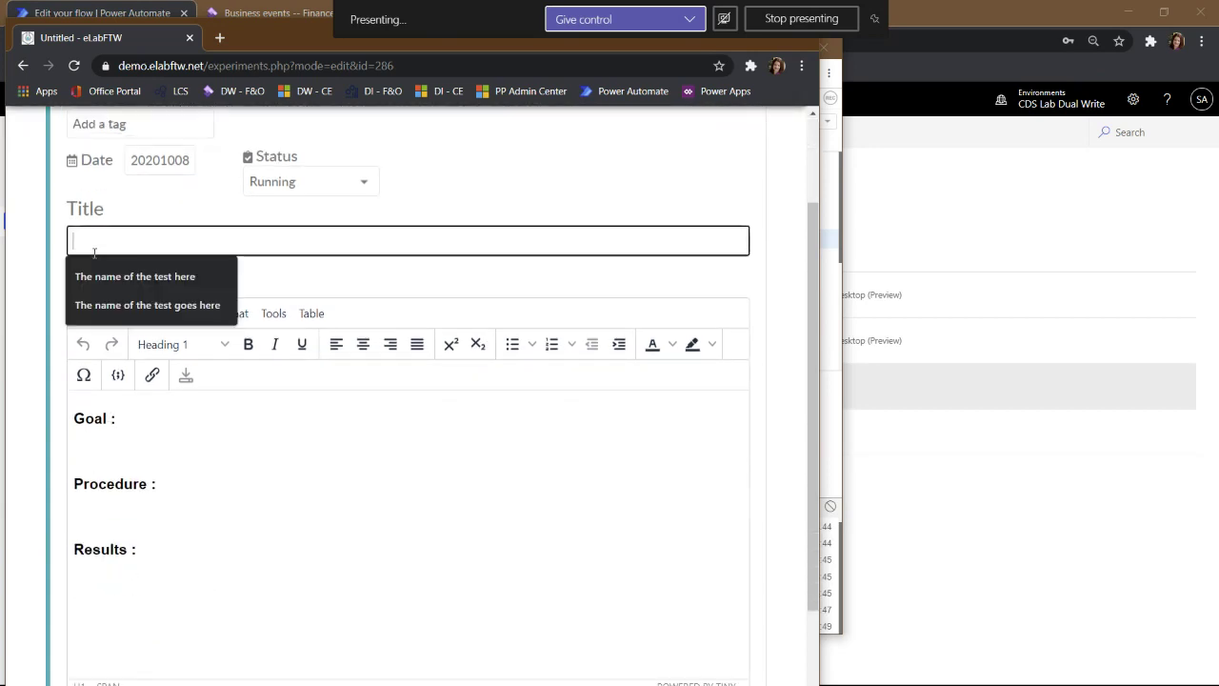
{"action": "left_click", "coordinate": [259, 531]}
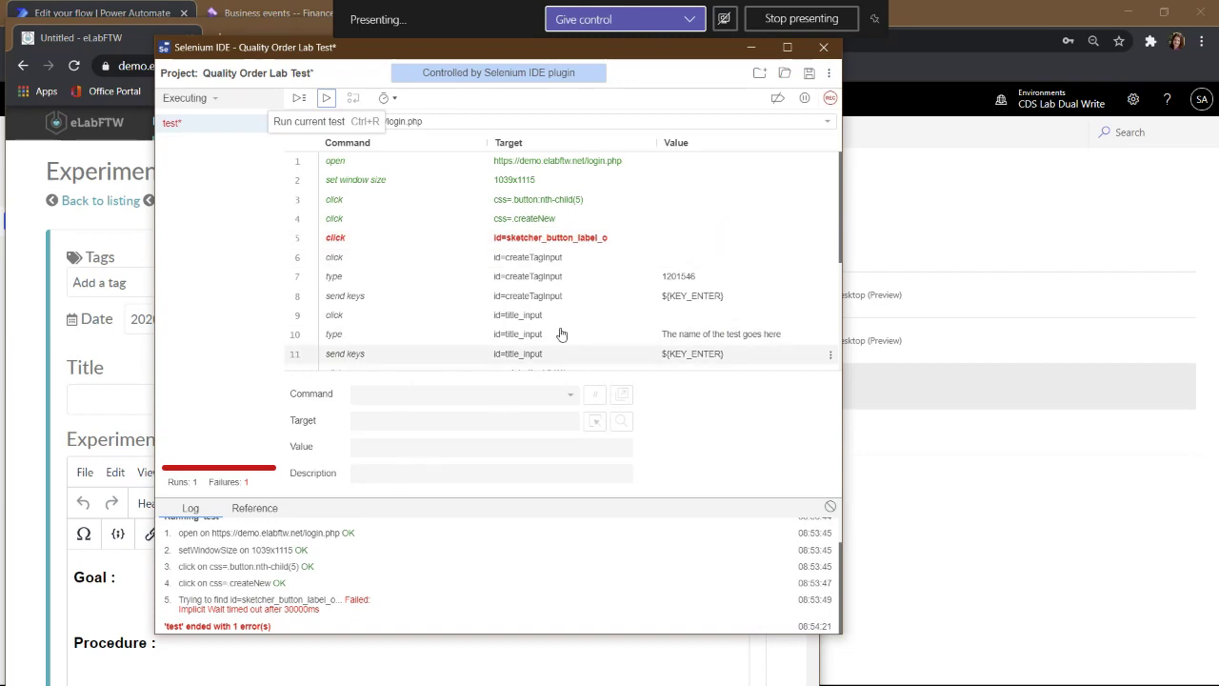
Minimize the Power Automate browser window and highlight the value of the createTagInput type command.
{"action": "left_click", "coordinate": [966, 191]}
{"action": "left_click", "coordinate": [1128, 11]}
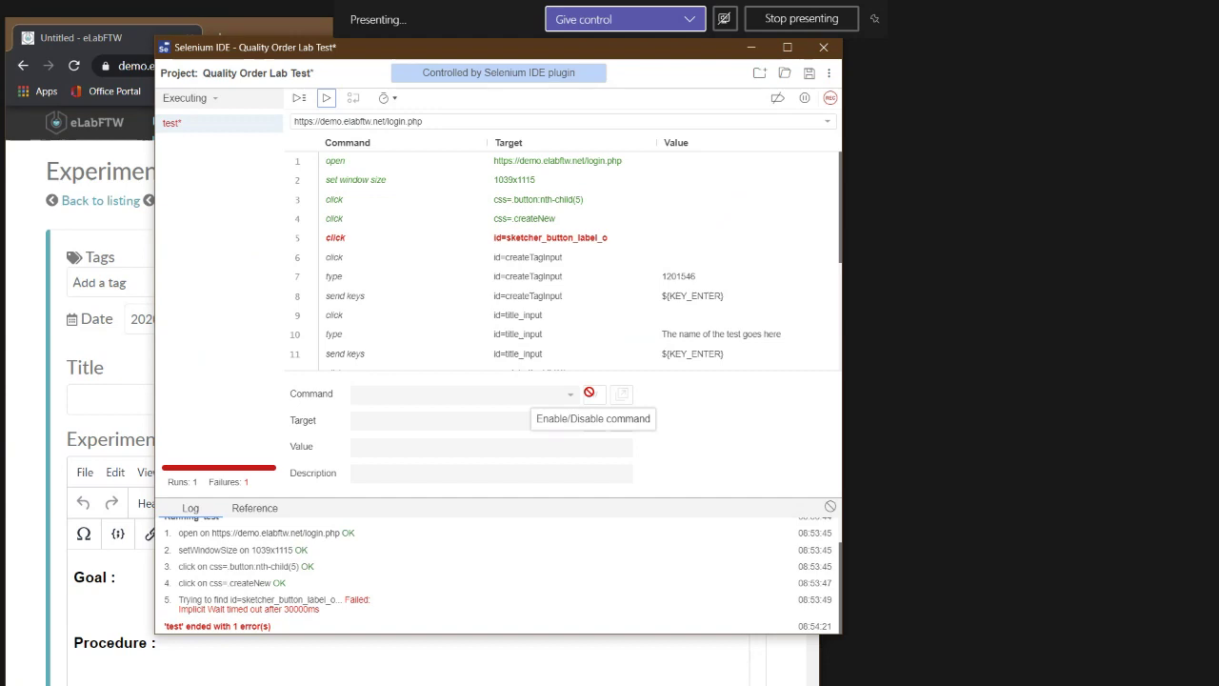
{"action": "left_click", "coordinate": [694, 278]}
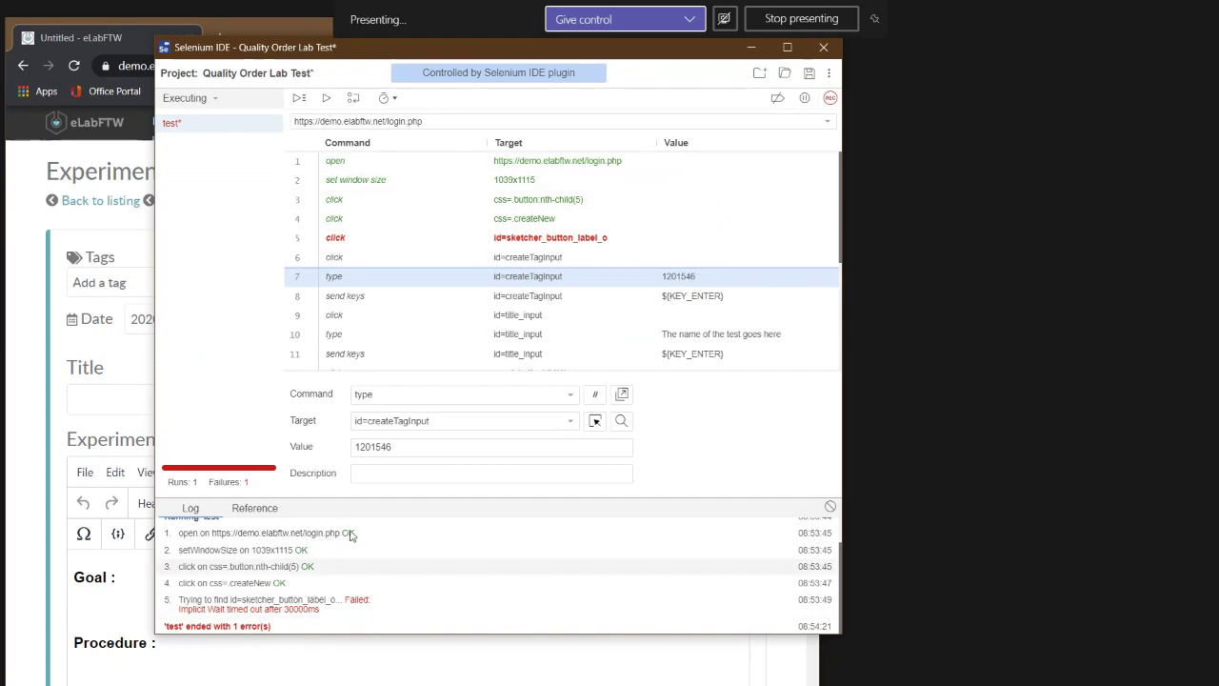
{"action": "left_click", "coordinate": [381, 448]}
{"action": "double_click", "coordinate": [381, 448]}
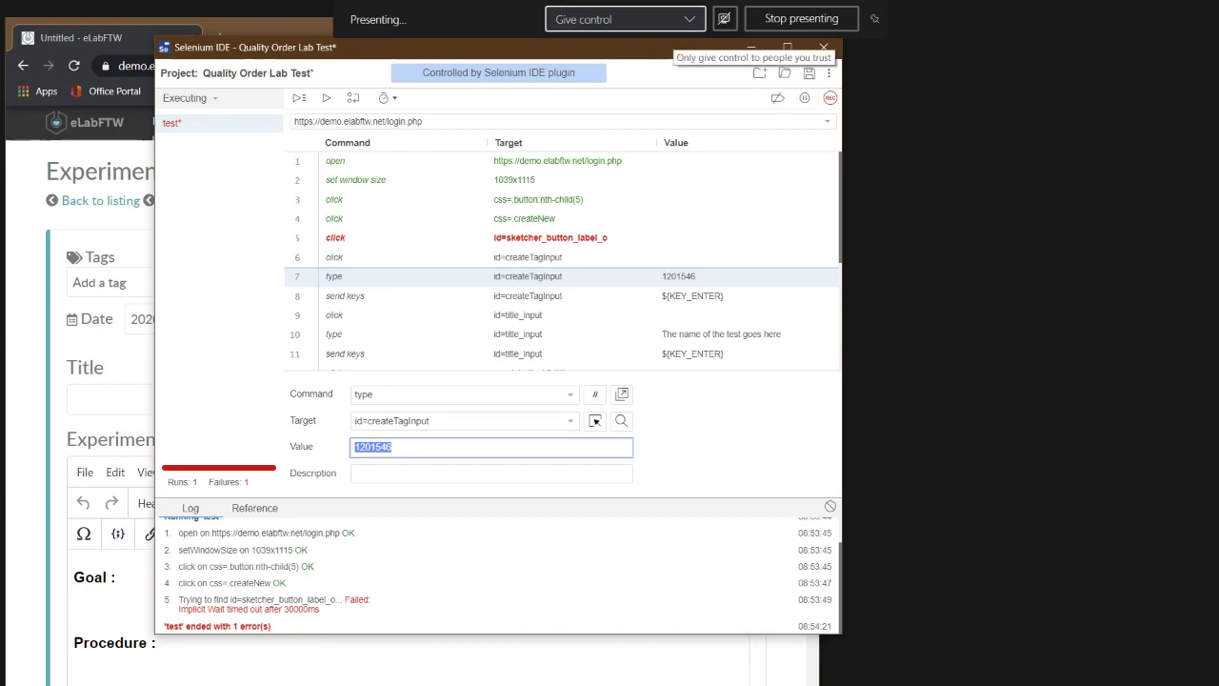
Switch to the slideshow and view the DO's and DON'Ts for UI Flows slide.
{"action": "key", "text": "alt+Tab"}
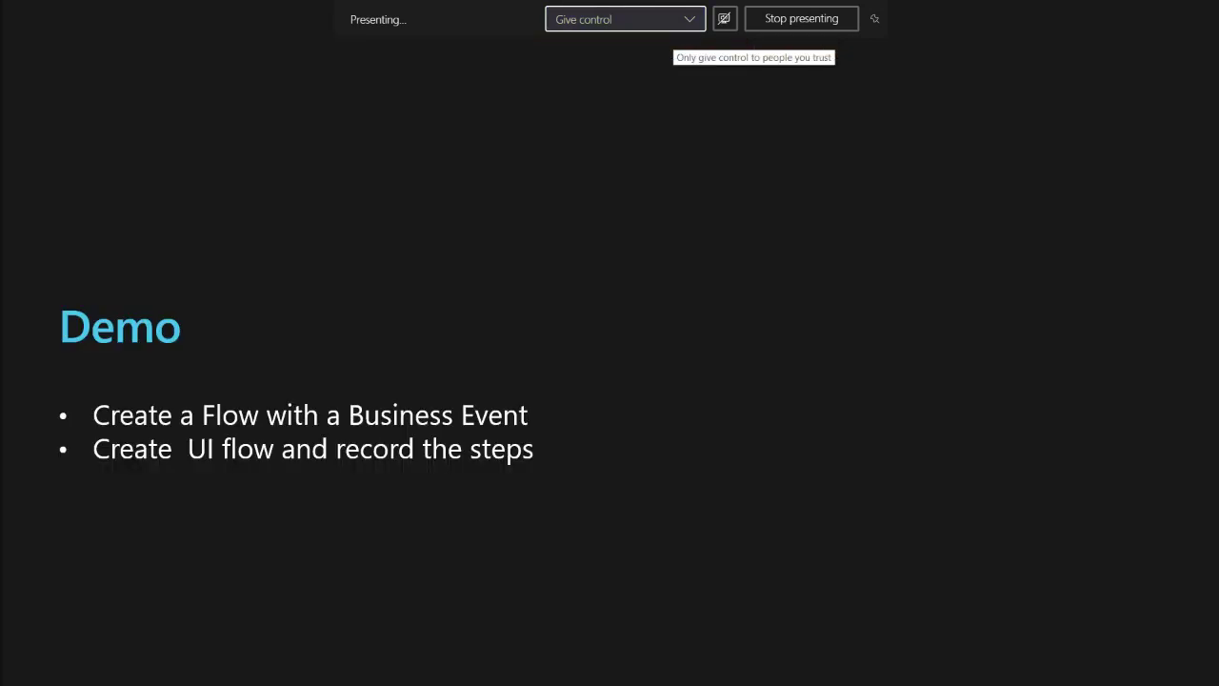
{"action": "mouse_move", "coordinate": [98, 591]}
{"action": "left_click", "coordinate": [44, 672]}
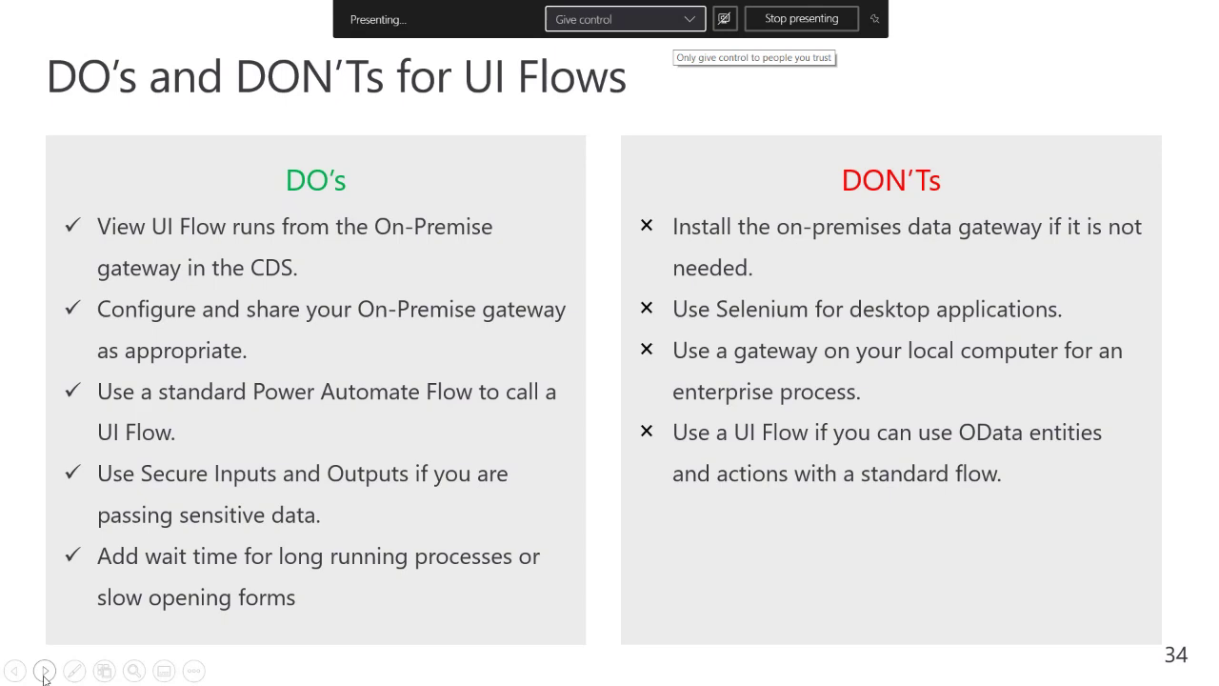
{"action": "left_click", "coordinate": [44, 671]}
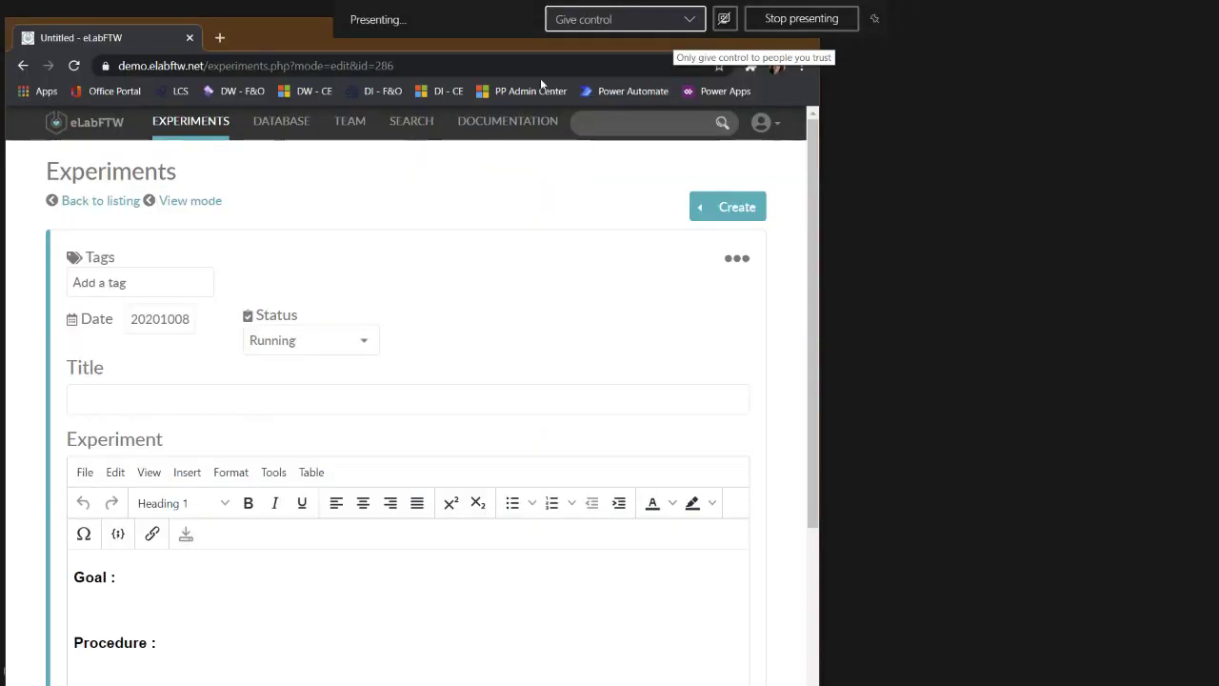
Move the eLabFTW experiment browser window clear of the screen edge and close it.
{"action": "left_click_drag", "start_coordinate": [275, 36], "coordinate": [419, 158]}
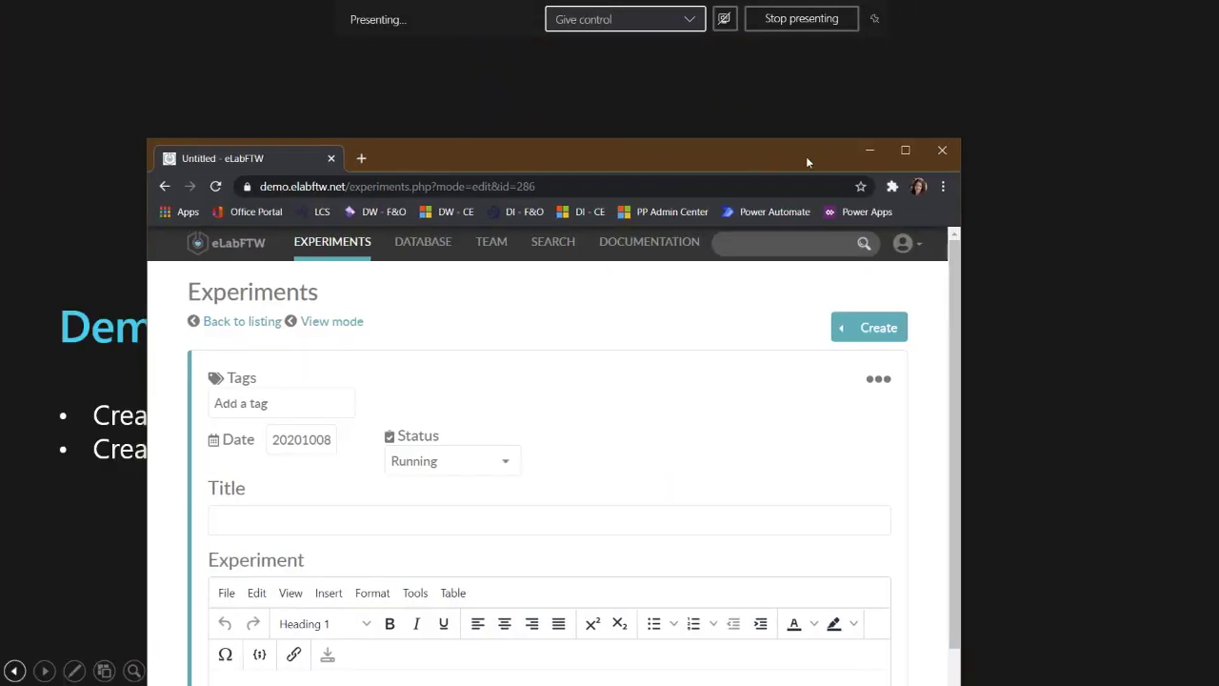
{"action": "left_click", "coordinate": [944, 151]}
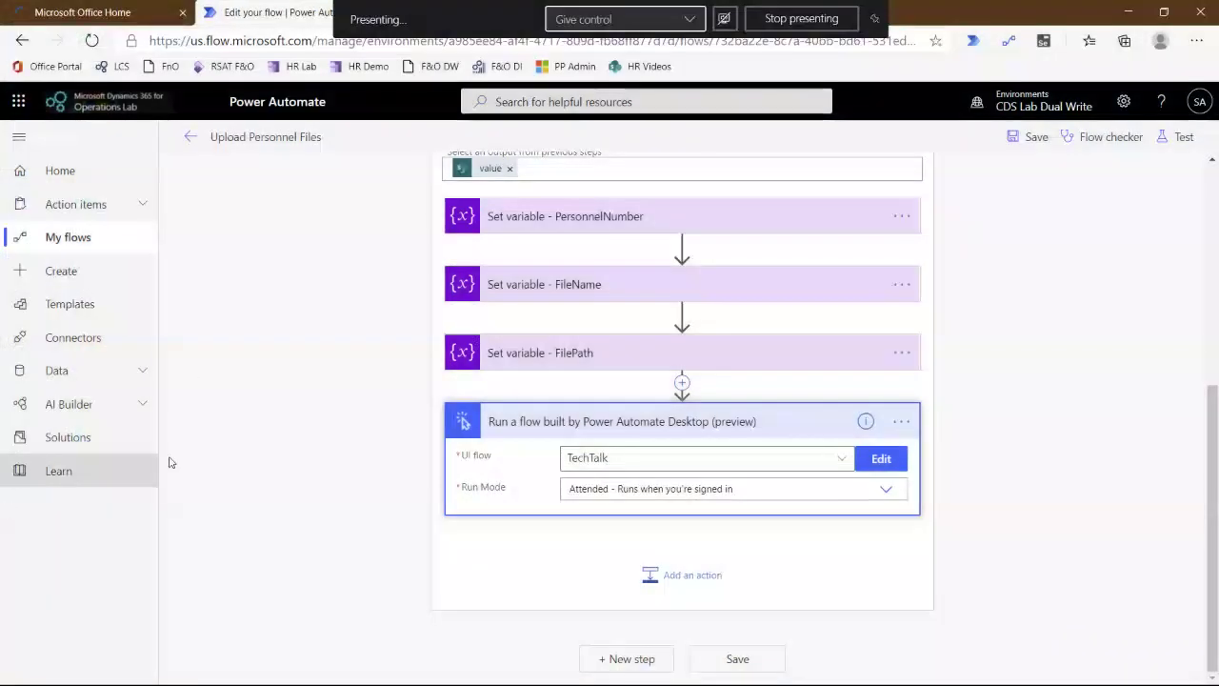
Leave the Upload Personnel Files flow editor for the gateways list and examine the details and UI flow runs of TechTalkGateway.
{"action": "left_click", "coordinate": [59, 371]}
{"action": "left_click", "coordinate": [54, 507]}
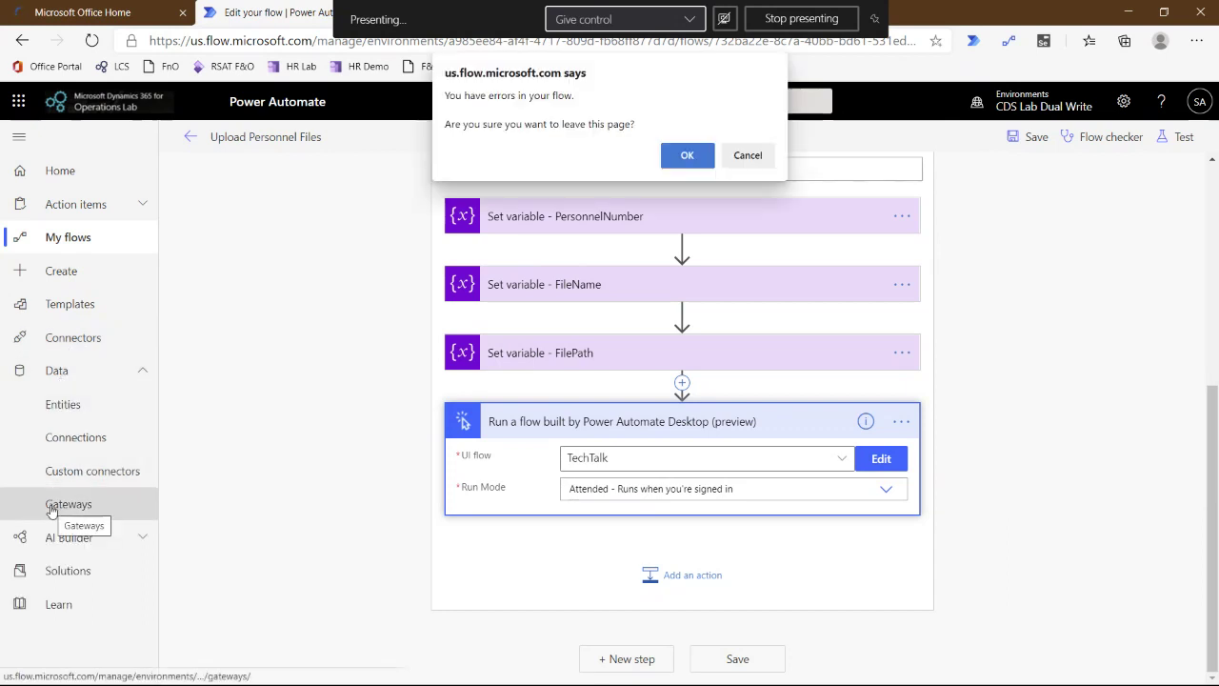
{"action": "left_click", "coordinate": [684, 156]}
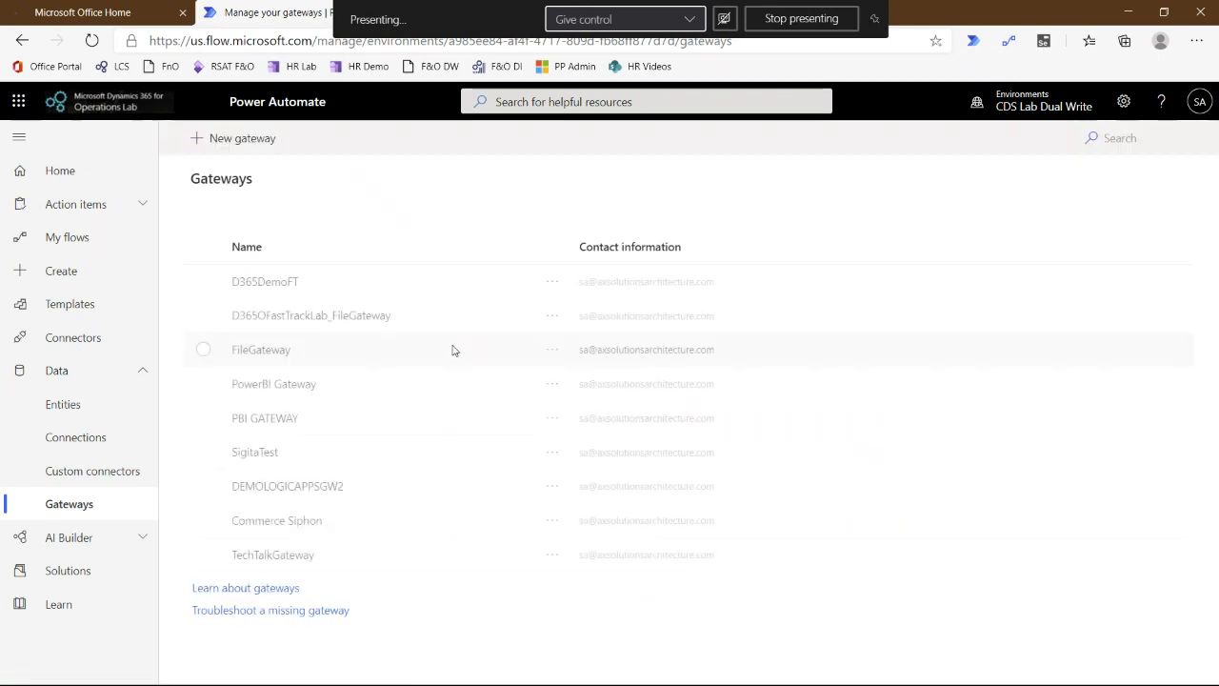
{"action": "left_click", "coordinate": [277, 556]}
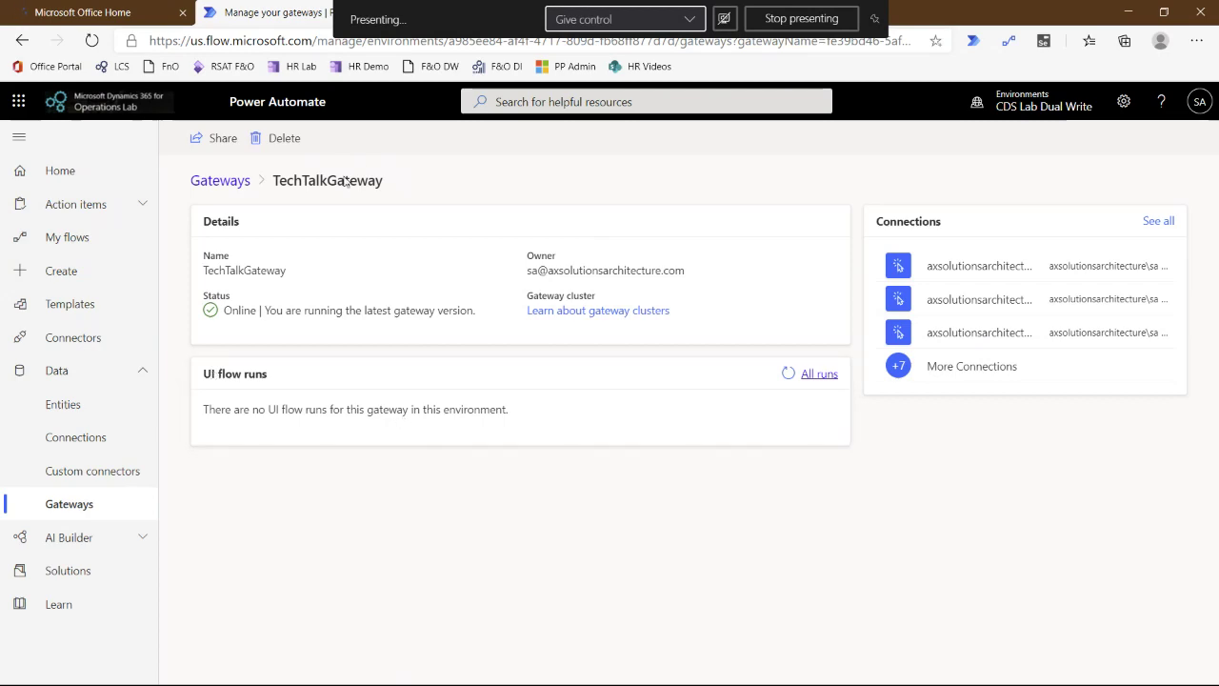
Minimize the Power Automate browser and advance the slideshow to the DO's and DON'Ts for UI Flows.
{"action": "left_click", "coordinate": [1129, 11]}
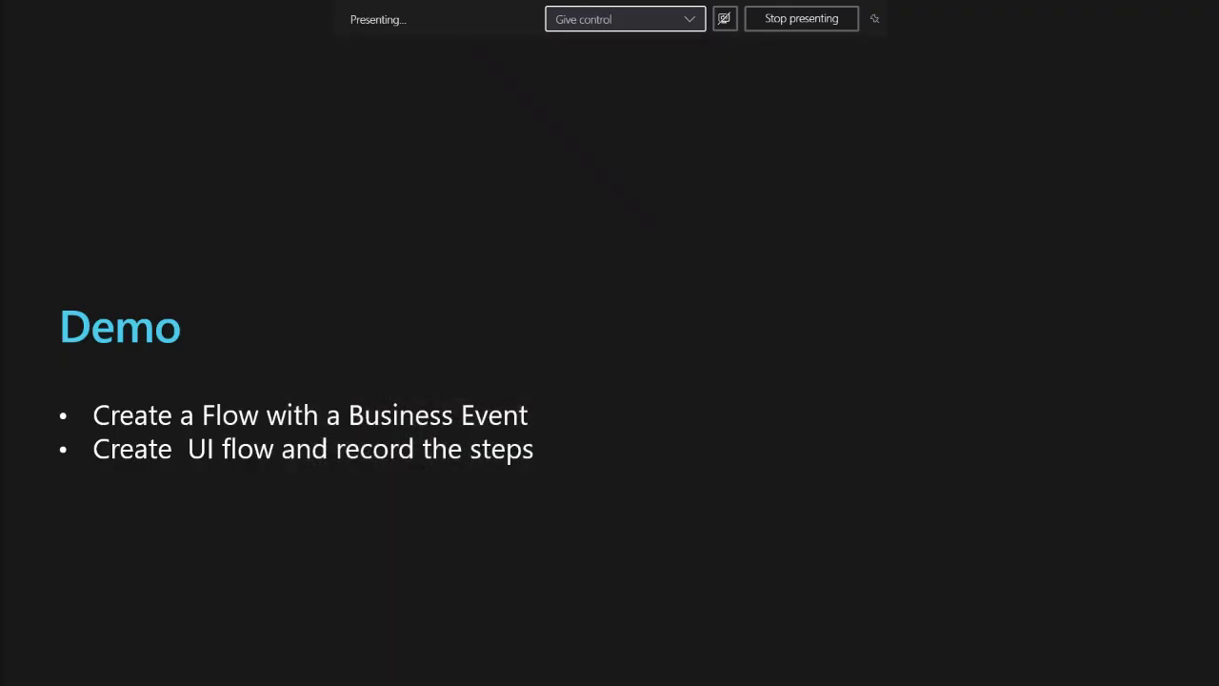
{"action": "key", "text": "Right"}
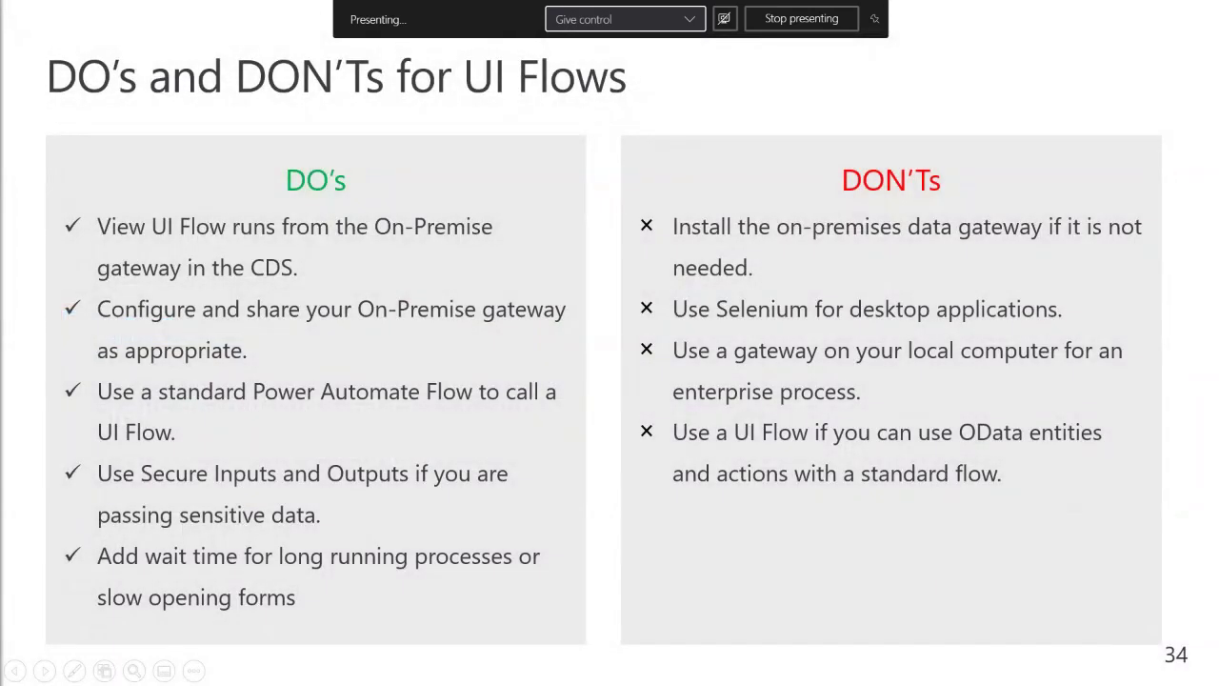